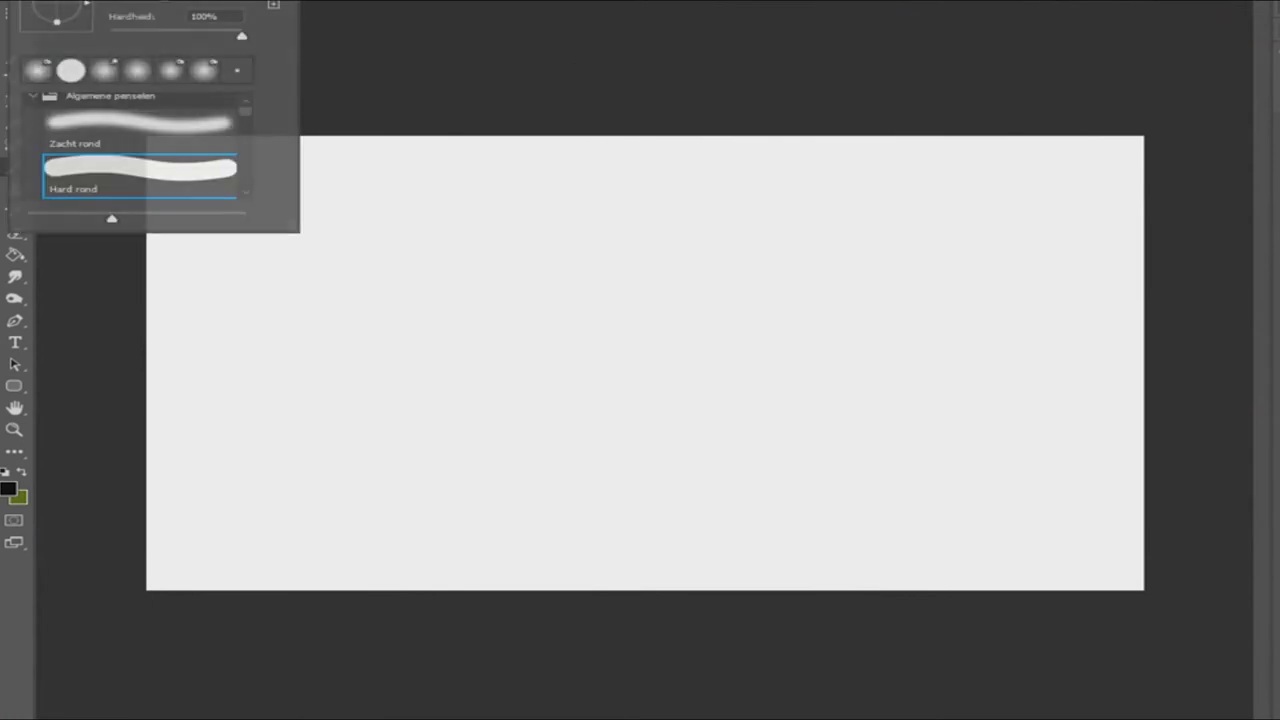
# Paint a broad dark green hill across the bottom of the canvas, raised on the right
pyautogui.press('x')
pyautogui.moveTo(150, 530); pyautogui.dragTo(855, 470)
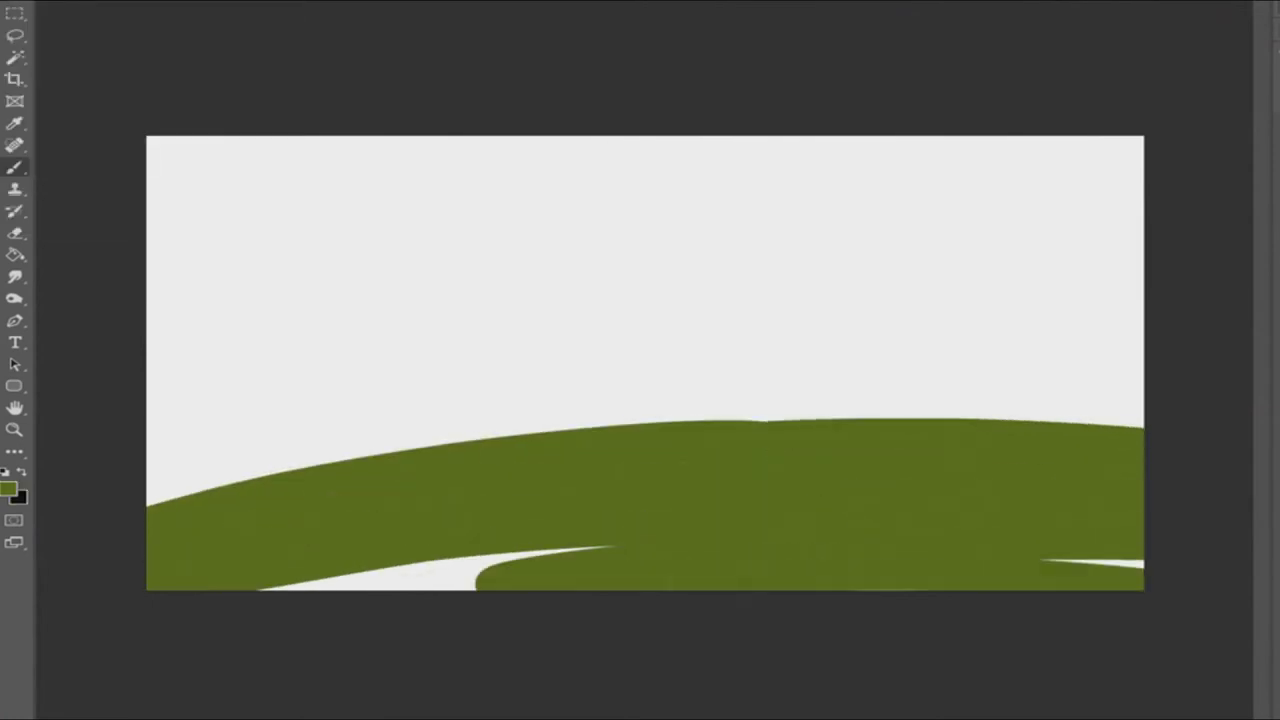
pyautogui.moveTo(260, 580); pyautogui.dragTo(1140, 565)
pyautogui.moveTo(724, 420); pyautogui.dragTo(1140, 410)
# Add light-green strokes and grey-green zigzag strokes over the hill
pyautogui.click(8, 488)
pyautogui.click(951, 109)
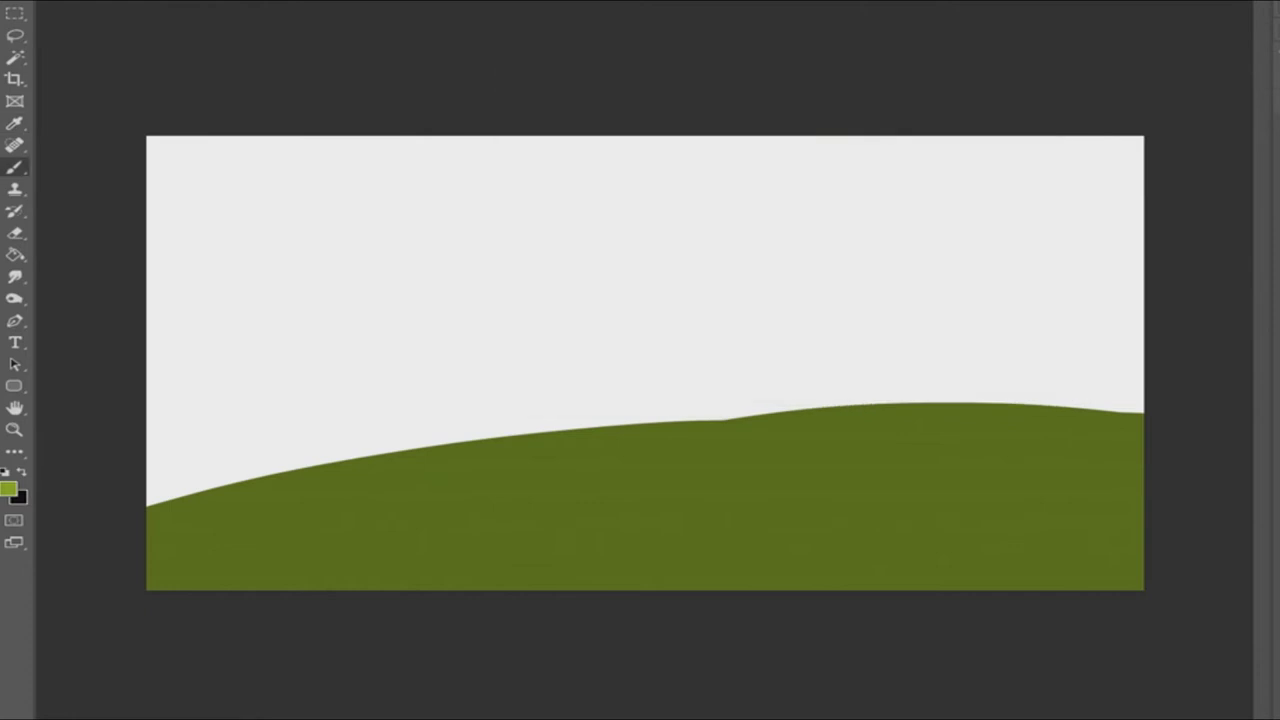
pyautogui.moveTo(285, 562); pyautogui.dragTo(965, 535)
pyautogui.click(8, 488)
pyautogui.click(955, 107)
pyautogui.moveTo(590, 490); pyautogui.dragTo(1055, 495)
pyautogui.click(140, 122)
# Smudge the grey-green and green strokes into soft streaks across the hill's right side
pyautogui.moveTo(740, 450); pyautogui.dragTo(400, 555)
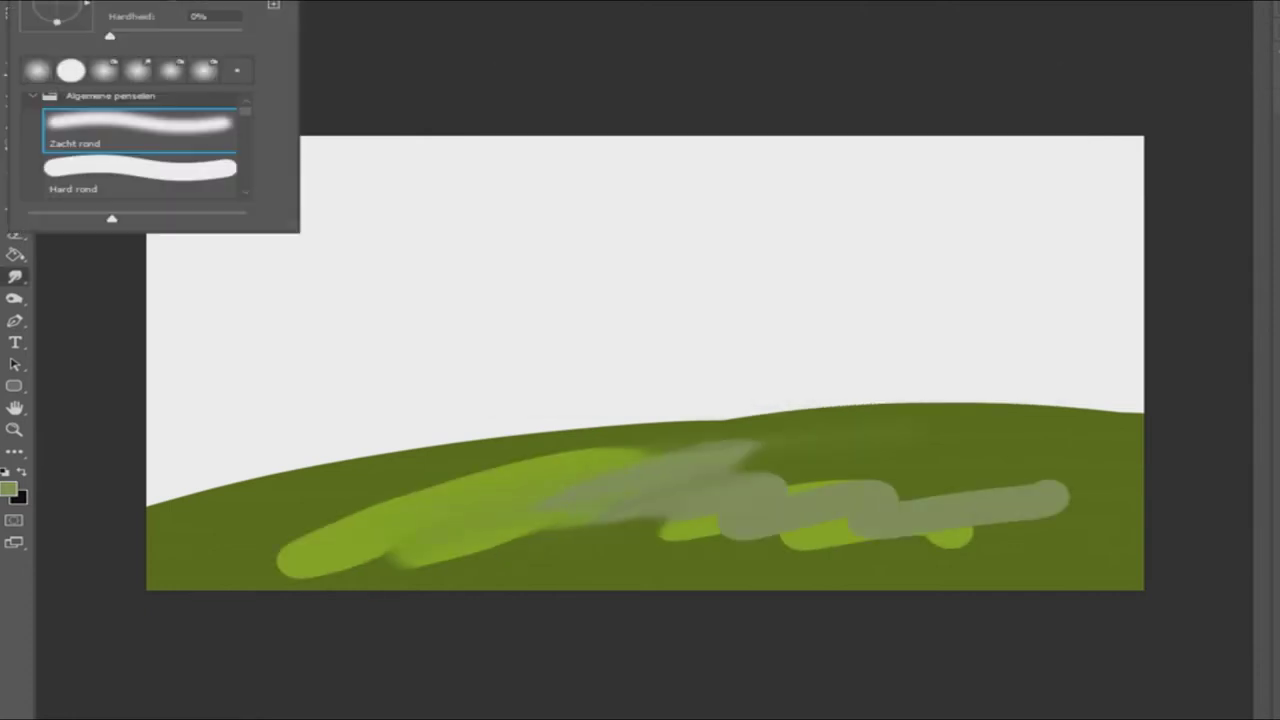
pyautogui.moveTo(680, 530); pyautogui.dragTo(980, 470)
pyautogui.moveTo(600, 520); pyautogui.dragTo(1050, 460)
pyautogui.moveTo(820, 540); pyautogui.dragTo(1140, 490)
pyautogui.moveTo(850, 560); pyautogui.dragTo(1140, 510)
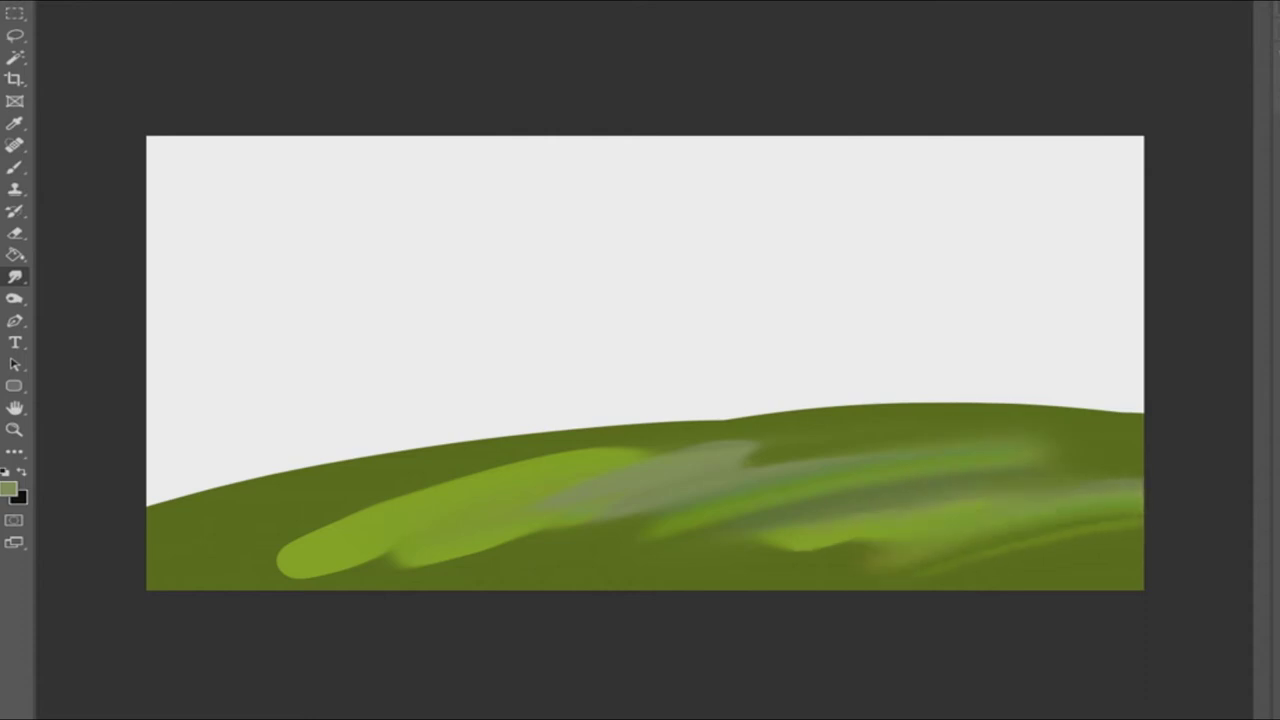
pyautogui.moveTo(800, 450); pyautogui.dragTo(1140, 420)
pyautogui.moveTo(900, 505); pyautogui.dragTo(1140, 545)
pyautogui.moveTo(730, 430); pyautogui.dragTo(1060, 390)
pyautogui.moveTo(960, 400); pyautogui.dragTo(1140, 390)
# Blur the bright left strokes, soften the hill's top edge and blend the lower streaks
pyautogui.moveTo(750, 440)
pyautogui.mouseDown()
pyautogui.moveTo(520, 490)
pyautogui.moveTo(200, 500)
pyautogui.mouseUp()
pyautogui.moveTo(460, 560); pyautogui.dragTo(150, 530)
pyautogui.moveTo(360, 565); pyautogui.dragTo(150, 575)
pyautogui.moveTo(700, 430); pyautogui.dragTo(350, 480)
pyautogui.moveTo(750, 420); pyautogui.dragTo(280, 470)
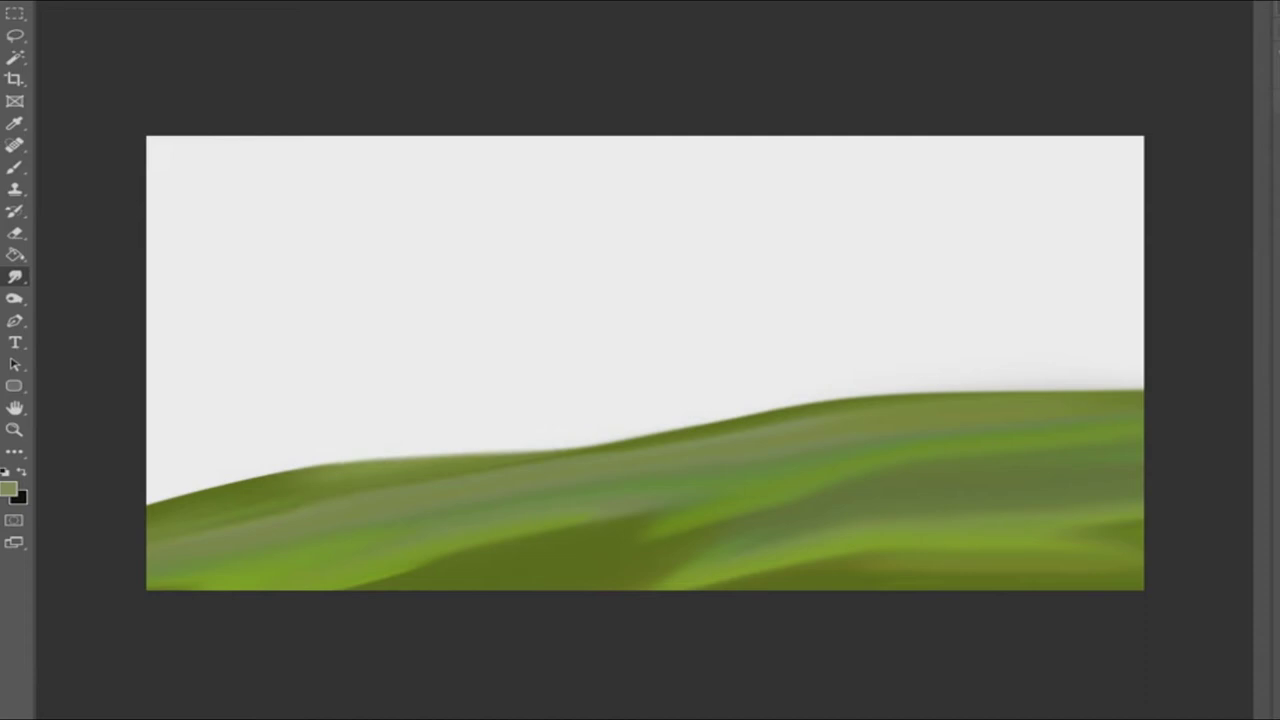
pyautogui.moveTo(560, 452); pyautogui.dragTo(150, 500)
pyautogui.moveTo(800, 490); pyautogui.dragTo(1100, 455)
pyautogui.moveTo(690, 520); pyautogui.dragTo(340, 582)
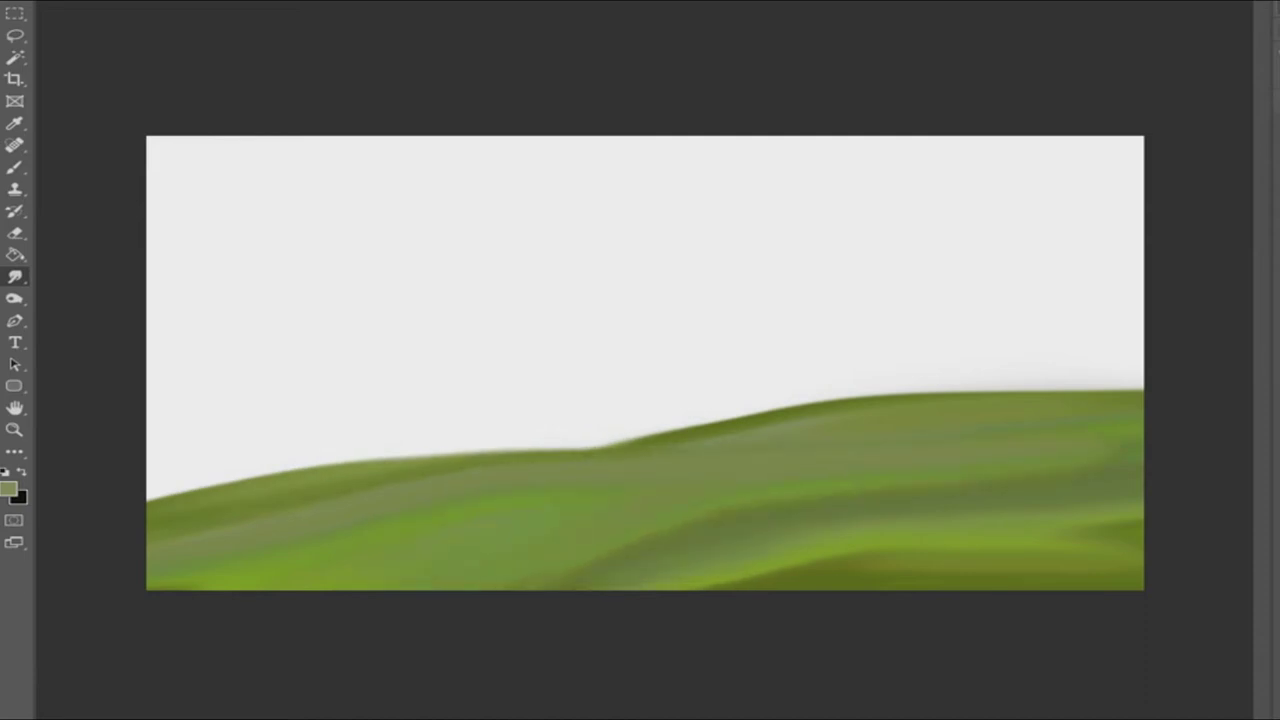
pyautogui.moveTo(790, 560); pyautogui.dragTo(1100, 560)
pyautogui.moveTo(890, 400); pyautogui.dragTo(795, 345)
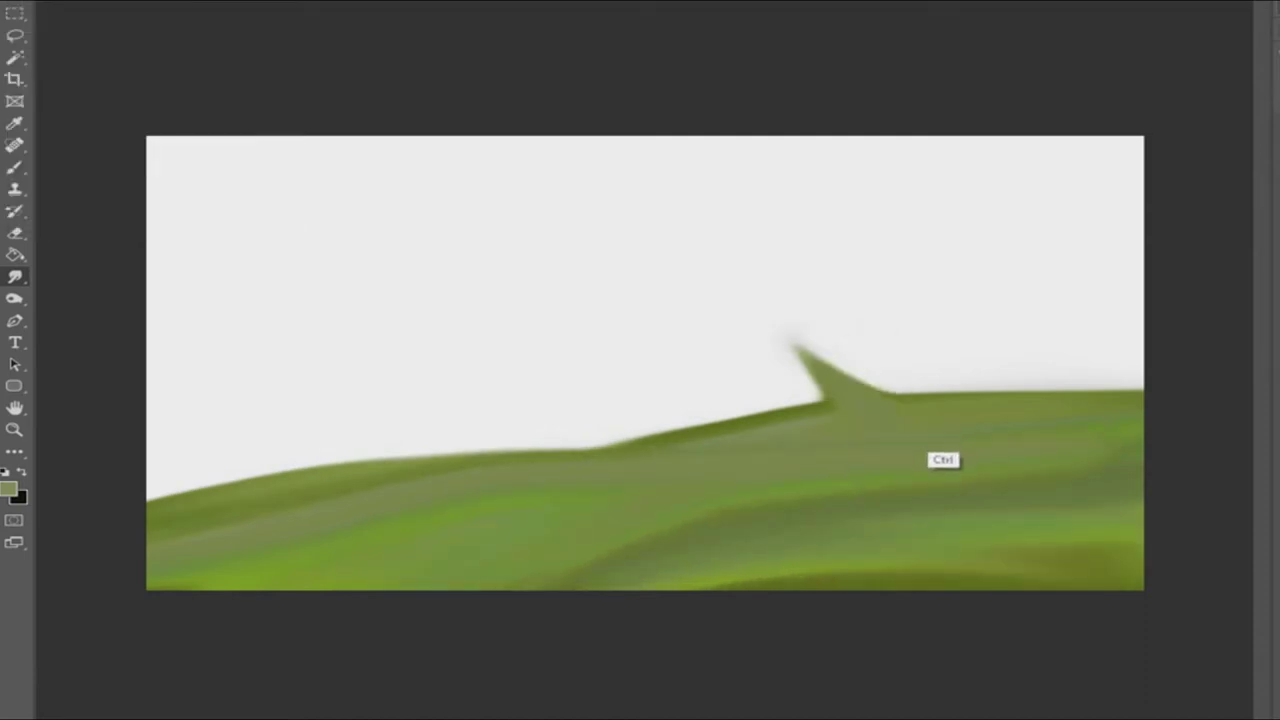
# Undo the stray spike and flick grass blades up along the hilltop with a grass brush tip
pyautogui.hotkey('ctrl', 'z')
pyautogui.press('Return')
pyautogui.moveTo(880, 396)
pyautogui.mouseDown()
pyautogui.moveTo(970, 388)
pyautogui.moveTo(938, 386)
pyautogui.mouseUp()
pyautogui.moveTo(960, 396); pyautogui.dragTo(1126, 386)
pyautogui.moveTo(845, 400)
pyautogui.mouseDown()
pyautogui.moveTo(885, 389)
pyautogui.moveTo(840, 393)
pyautogui.mouseUp()
pyautogui.moveTo(700, 428)
pyautogui.mouseDown()
pyautogui.moveTo(855, 390)
pyautogui.moveTo(690, 422)
pyautogui.mouseUp()
# Add grass blades along the middle and left hill edges, plus faint blades between
pyautogui.moveTo(612, 450); pyautogui.dragTo(640, 434)
pyautogui.moveTo(560, 454); pyautogui.dragTo(600, 444)
pyautogui.moveTo(306, 476)
pyautogui.mouseDown()
pyautogui.moveTo(320, 458)
pyautogui.moveTo(294, 464)
pyautogui.mouseUp()
pyautogui.moveTo(250, 482); pyautogui.dragTo(272, 468)
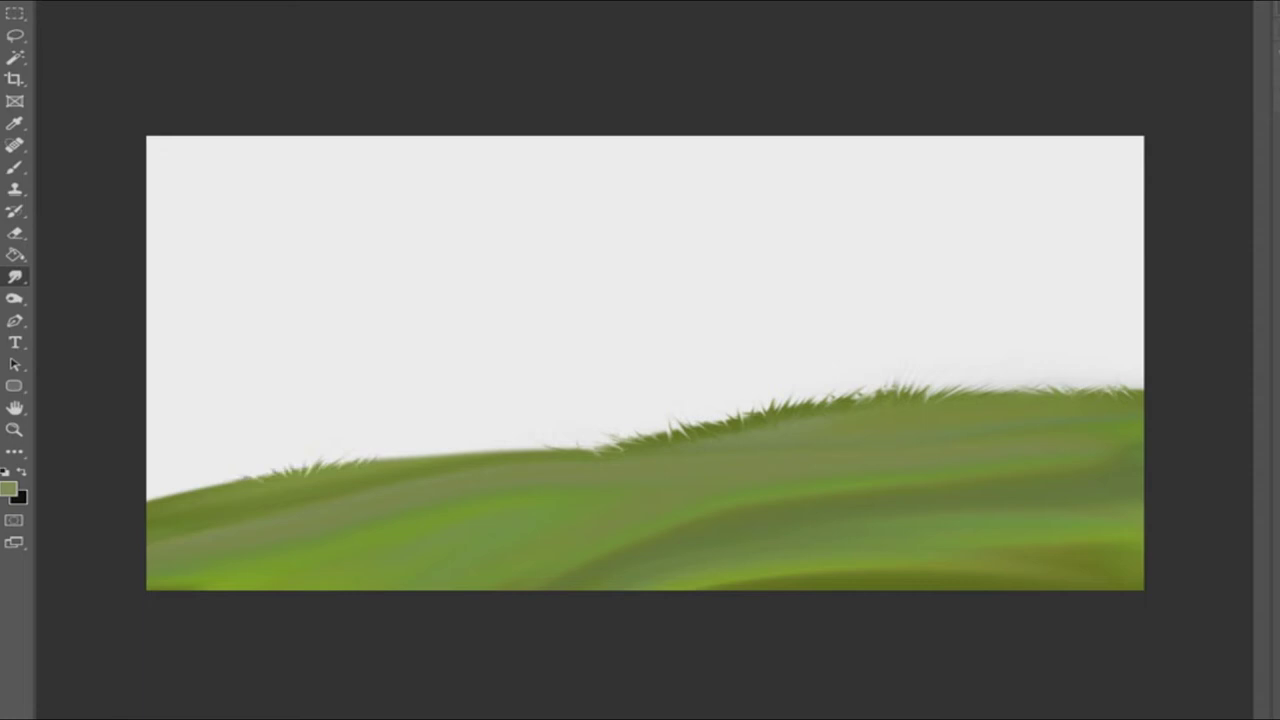
pyautogui.moveTo(162, 500); pyautogui.dragTo(182, 486)
pyautogui.moveTo(386, 460); pyautogui.dragTo(496, 448)
pyautogui.moveTo(552, 448); pyautogui.dragTo(568, 442)
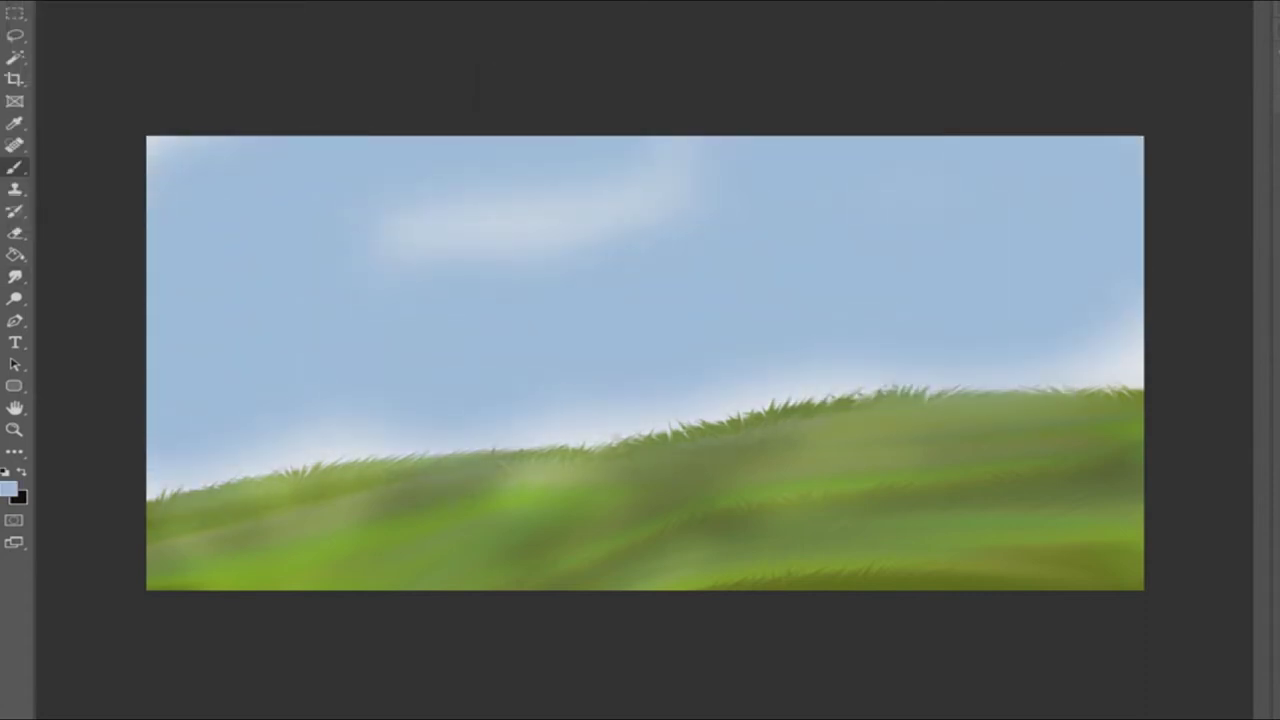
# Change the blur/smudge tool variant, then switch to the Brush with black as foreground
pyautogui.rightClick(15, 298)
pyautogui.click(90, 308)
pyautogui.rightClick(160, 150)
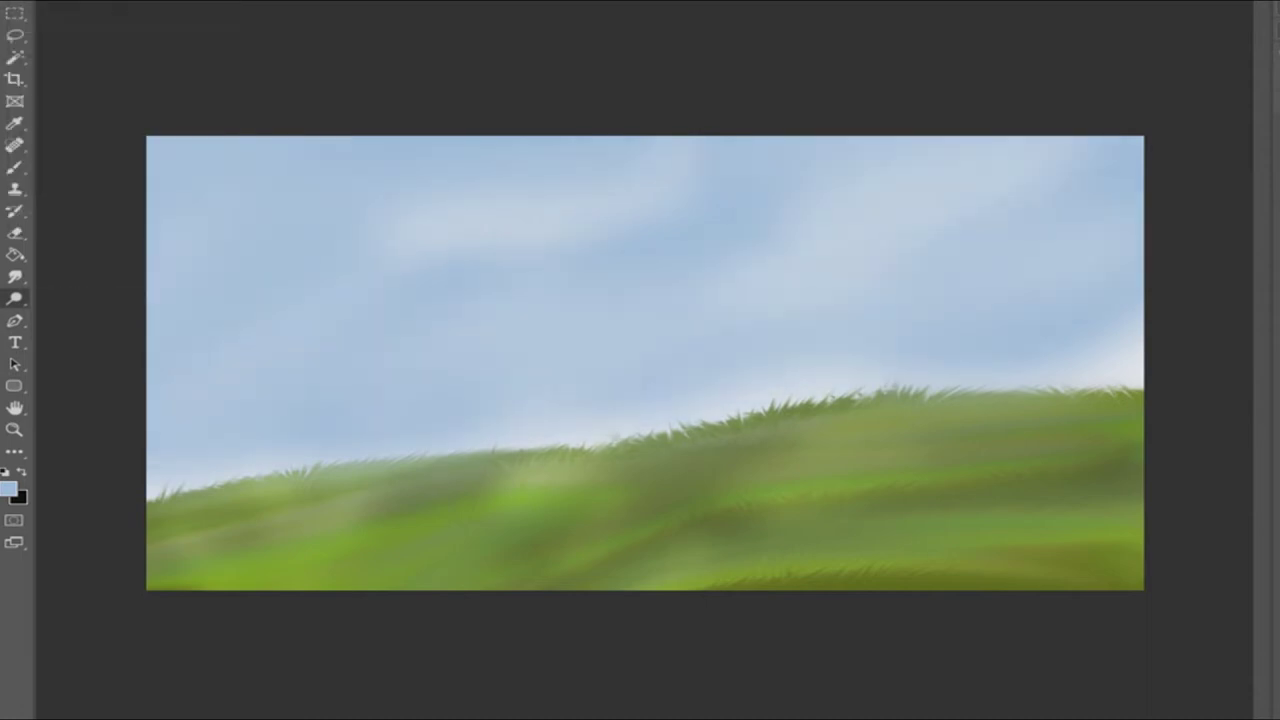
pyautogui.press('b')
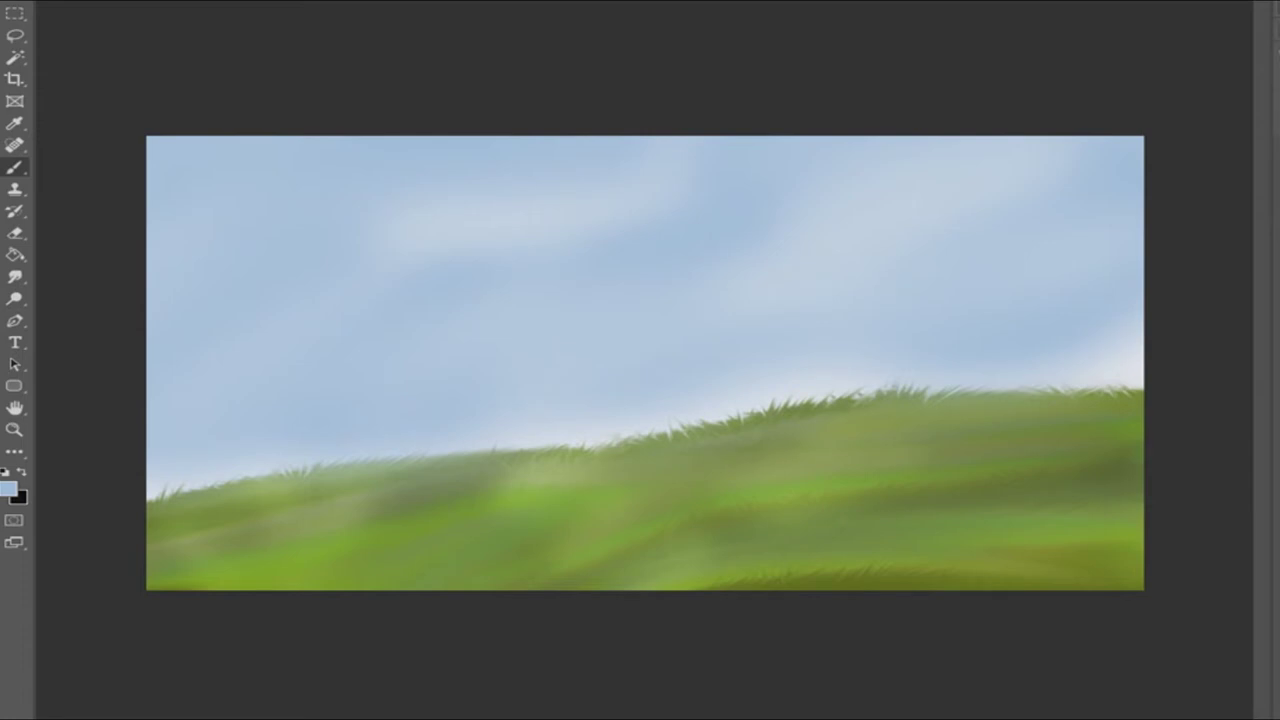
pyautogui.press('x')
pyautogui.press('Return')
# Sketch the hedgehog's head circle, snout, ear, dashed spine arc and two eyes in black
pyautogui.moveTo(643, 306)
pyautogui.mouseDown()
pyautogui.moveTo(574, 410)
pyautogui.moveTo(578, 432)
pyautogui.moveTo(668, 414)
pyautogui.mouseUp()
pyautogui.moveTo(710, 325)
pyautogui.mouseDown()
pyautogui.moveTo(712, 365)
pyautogui.moveTo(718, 356)
pyautogui.mouseUp()
pyautogui.moveTo(600, 296)
pyautogui.mouseDown()
pyautogui.moveTo(668, 266)
pyautogui.moveTo(730, 300)
pyautogui.mouseUp()
pyautogui.moveTo(632, 274)
pyautogui.mouseDown()
pyautogui.moveTo(614, 304)
pyautogui.moveTo(628, 300)
pyautogui.mouseUp()
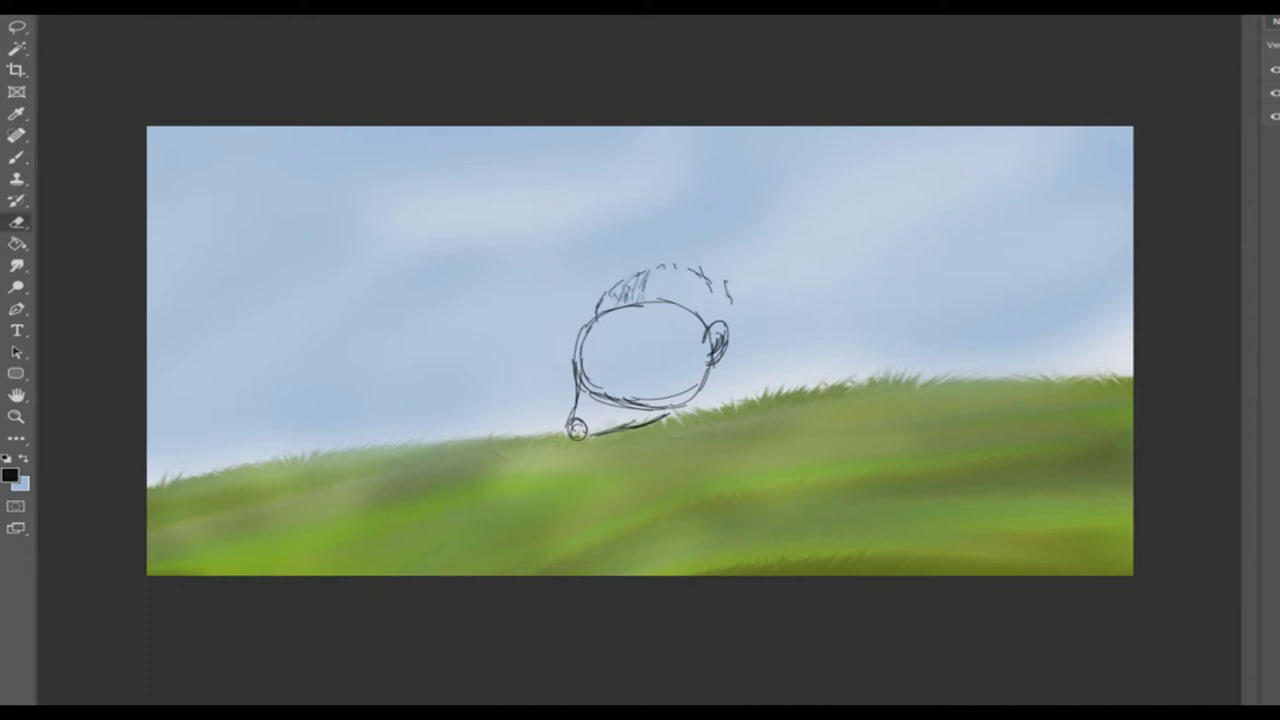
pyautogui.moveTo(648, 368); pyautogui.dragTo(664, 370)
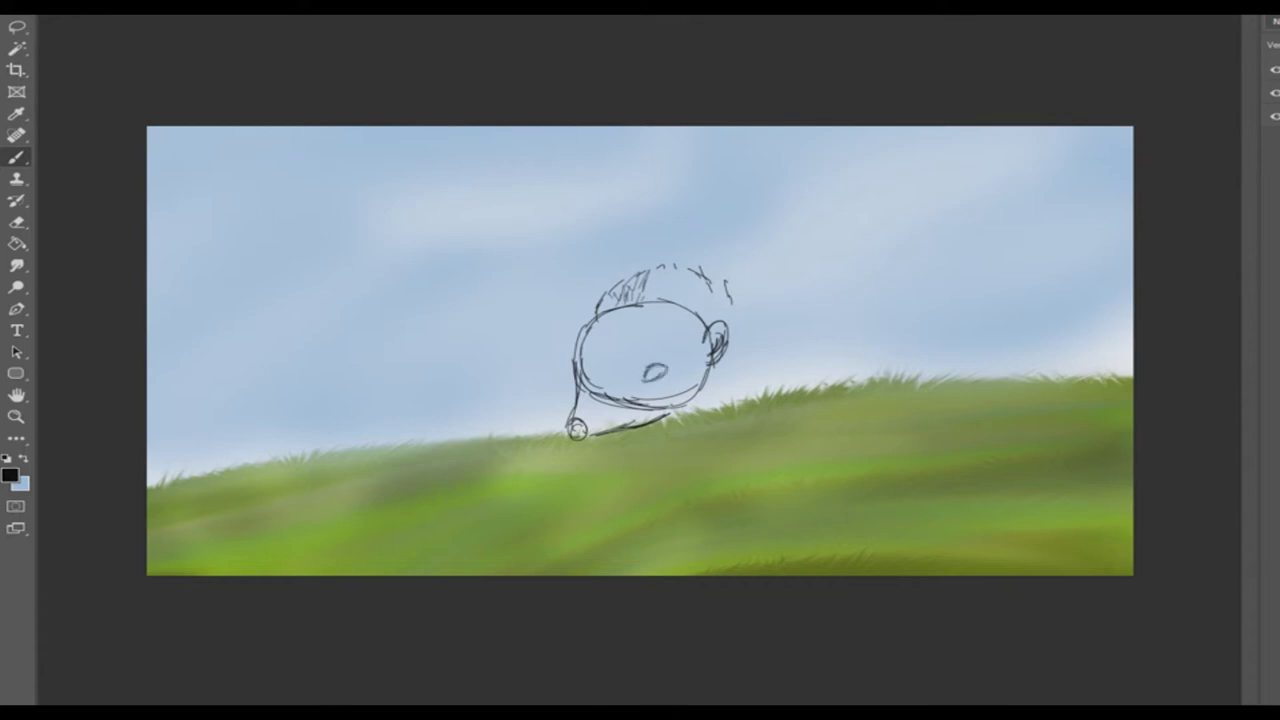
pyautogui.moveTo(588, 358)
pyautogui.mouseDown()
pyautogui.moveTo(584, 390)
pyautogui.moveTo(586, 378)
pyautogui.moveTo(658, 376)
pyautogui.mouseUp()
# Sketch the body lines, a leg, the rear curve and the long arc of the back
pyautogui.rightClick(750, 364)
pyautogui.moveTo(706, 388); pyautogui.dragTo(760, 368)
pyautogui.moveTo(668, 418)
pyautogui.mouseDown()
pyautogui.moveTo(666, 438)
pyautogui.moveTo(720, 486)
pyautogui.mouseUp()
pyautogui.moveTo(756, 368); pyautogui.dragTo(812, 366)
pyautogui.moveTo(722, 482); pyautogui.dragTo(926, 418)
pyautogui.moveTo(800, 370)
pyautogui.mouseDown()
pyautogui.moveTo(848, 364)
pyautogui.moveTo(926, 386)
pyautogui.moveTo(898, 436)
pyautogui.mouseUp()
pyautogui.moveTo(824, 466); pyautogui.dragTo(904, 452)
pyautogui.moveTo(944, 416); pyautogui.dragTo(908, 446)
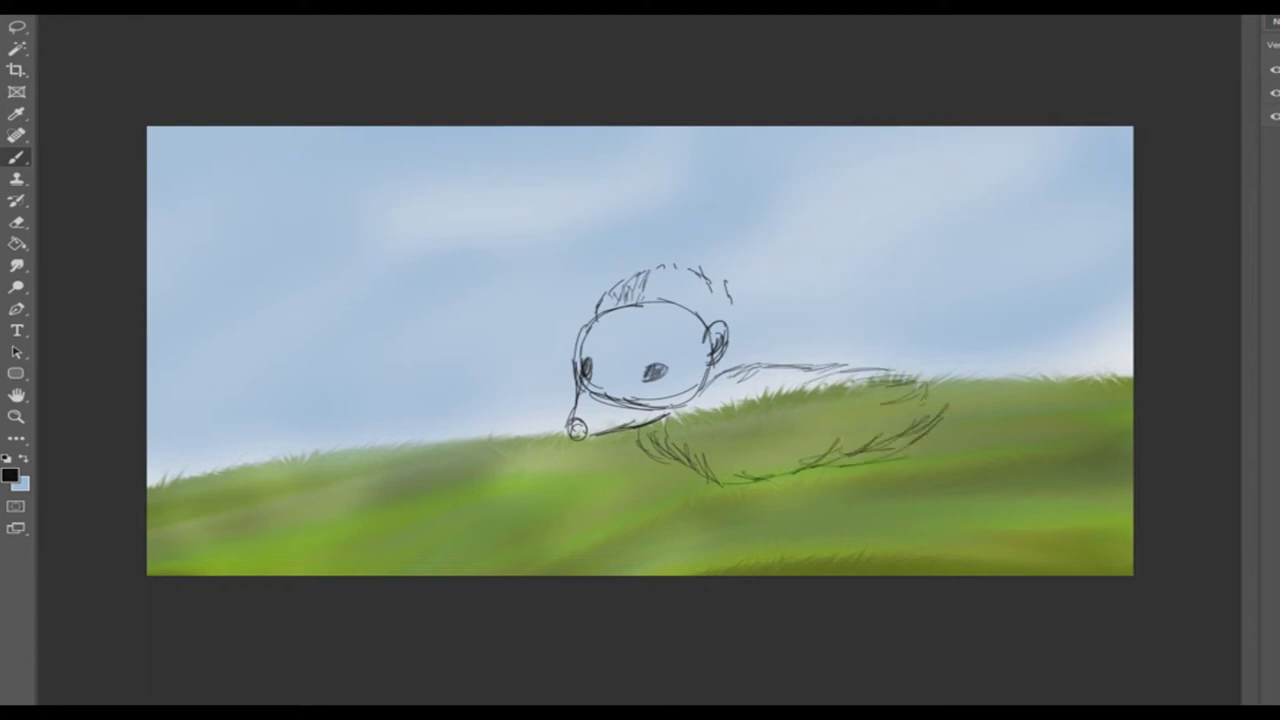
pyautogui.moveTo(704, 398); pyautogui.dragTo(776, 368)
pyautogui.moveTo(706, 274)
pyautogui.mouseDown()
pyautogui.moveTo(878, 240)
pyautogui.moveTo(1000, 326)
pyautogui.moveTo(934, 432)
pyautogui.mouseUp()
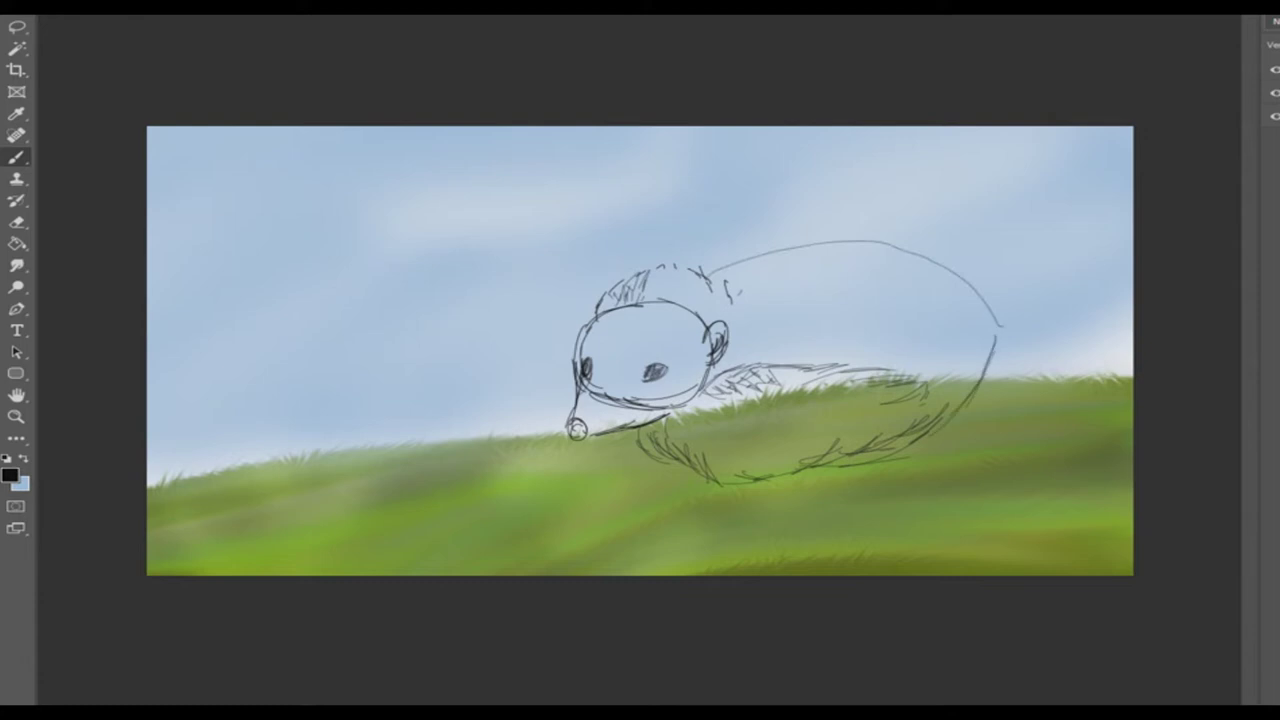
pyautogui.moveTo(592, 312); pyautogui.dragTo(579, 340)
# Hatch spikes rising over the top and right side of the hedgehog's head
pyautogui.moveTo(640, 294); pyautogui.dragTo(714, 326)
pyautogui.moveTo(622, 306)
pyautogui.mouseDown()
pyautogui.moveTo(632, 324)
pyautogui.moveTo(578, 300)
pyautogui.moveTo(637, 240)
pyautogui.moveTo(614, 254)
pyautogui.moveTo(676, 226)
pyautogui.mouseUp()
pyautogui.moveTo(664, 262); pyautogui.dragTo(664, 234)
pyautogui.moveTo(678, 282)
pyautogui.mouseDown()
pyautogui.moveTo(684, 246)
pyautogui.moveTo(658, 254)
pyautogui.moveTo(696, 248)
pyautogui.moveTo(686, 226)
pyautogui.moveTo(682, 244)
pyautogui.moveTo(696, 248)
pyautogui.mouseUp()
pyautogui.moveTo(690, 292)
pyautogui.mouseDown()
pyautogui.moveTo(676, 270)
pyautogui.moveTo(656, 274)
pyautogui.mouseUp()
pyautogui.moveTo(708, 284)
pyautogui.mouseDown()
pyautogui.moveTo(732, 240)
pyautogui.moveTo(710, 236)
pyautogui.moveTo(714, 262)
pyautogui.mouseUp()
pyautogui.moveTo(722, 272); pyautogui.dragTo(730, 256)
pyautogui.moveTo(690, 300); pyautogui.dragTo(702, 274)
pyautogui.moveTo(704, 250); pyautogui.dragTo(714, 218)
pyautogui.moveTo(722, 252)
pyautogui.mouseDown()
pyautogui.moveTo(726, 220)
pyautogui.moveTo(702, 216)
pyautogui.mouseUp()
pyautogui.moveTo(698, 238); pyautogui.dragTo(694, 218)
pyautogui.moveTo(740, 298)
pyautogui.mouseDown()
pyautogui.moveTo(762, 250)
pyautogui.moveTo(750, 252)
pyautogui.moveTo(748, 234)
pyautogui.mouseUp()
# Fill in dense spines behind the head and along the back, plus a cheek stroke
pyautogui.moveTo(740, 284)
pyautogui.mouseDown()
pyautogui.moveTo(760, 232)
pyautogui.moveTo(730, 212)
pyautogui.mouseUp()
pyautogui.moveTo(766, 254); pyautogui.dragTo(774, 218)
pyautogui.moveTo(762, 288); pyautogui.dragTo(788, 232)
pyautogui.moveTo(736, 310); pyautogui.dragTo(714, 296)
pyautogui.moveTo(712, 304)
pyautogui.mouseDown()
pyautogui.moveTo(718, 274)
pyautogui.moveTo(774, 274)
pyautogui.mouseUp()
pyautogui.moveTo(766, 290); pyautogui.dragTo(792, 214)
pyautogui.moveTo(740, 316); pyautogui.dragTo(764, 294)
pyautogui.moveTo(662, 312)
pyautogui.mouseDown()
pyautogui.moveTo(678, 282)
pyautogui.moveTo(700, 290)
pyautogui.mouseUp()
pyautogui.moveTo(730, 334); pyautogui.dragTo(770, 288)
pyautogui.moveTo(736, 320); pyautogui.dragTo(756, 280)
# Sketch the front legs and the rear leg with feet under the hedgehog
pyautogui.moveTo(736, 436)
pyautogui.mouseDown()
pyautogui.moveTo(722, 500)
pyautogui.moveTo(756, 484)
pyautogui.mouseUp()
pyautogui.moveTo(670, 456)
pyautogui.mouseDown()
pyautogui.moveTo(680, 478)
pyautogui.moveTo(658, 492)
pyautogui.mouseUp()
pyautogui.moveTo(684, 458); pyautogui.dragTo(688, 480)
pyautogui.moveTo(968, 410); pyautogui.dragTo(946, 448)
pyautogui.moveTo(950, 418)
pyautogui.mouseDown()
pyautogui.moveTo(932, 452)
pyautogui.moveTo(962, 442)
pyautogui.mouseUp()
pyautogui.moveTo(974, 410)
pyautogui.mouseDown()
pyautogui.moveTo(966, 436)
pyautogui.moveTo(866, 462)
pyautogui.mouseUp()
# Add more spines along the back out to the rear tip
pyautogui.moveTo(760, 334)
pyautogui.mouseDown()
pyautogui.moveTo(766, 302)
pyautogui.moveTo(750, 296)
pyautogui.mouseUp()
pyautogui.moveTo(720, 328); pyautogui.dragTo(740, 304)
pyautogui.moveTo(788, 262)
pyautogui.mouseDown()
pyautogui.moveTo(820, 218)
pyautogui.moveTo(808, 238)
pyautogui.mouseUp()
pyautogui.moveTo(794, 246); pyautogui.dragTo(808, 226)
pyautogui.moveTo(790, 280)
pyautogui.mouseDown()
pyautogui.moveTo(804, 238)
pyautogui.moveTo(852, 220)
pyautogui.mouseUp()
pyautogui.moveTo(828, 246); pyautogui.dragTo(854, 216)
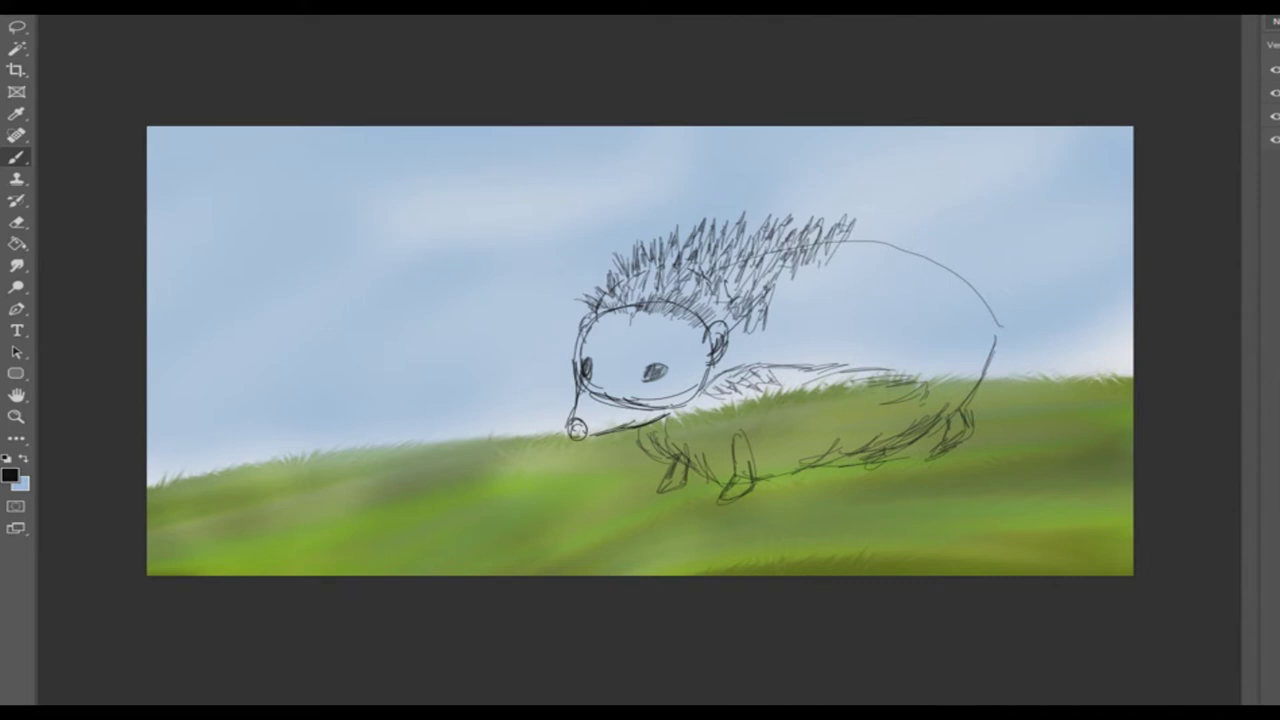
# Paint the hedgehog's face orange
pyautogui.click(10, 474)
pyautogui.press('Return')
pyautogui.moveTo(598, 322)
pyautogui.mouseDown()
pyautogui.moveTo(640, 340)
pyautogui.moveTo(624, 354)
pyautogui.moveTo(700, 330)
pyautogui.moveTo(640, 355)
pyautogui.moveTo(676, 330)
pyautogui.mouseUp()
pyautogui.moveTo(610, 375); pyautogui.dragTo(720, 390)
# Shade around the eye, cheek, snout, ear and top-left of the head in darker brown
pyautogui.click(10, 474)
pyautogui.click(600, 234)
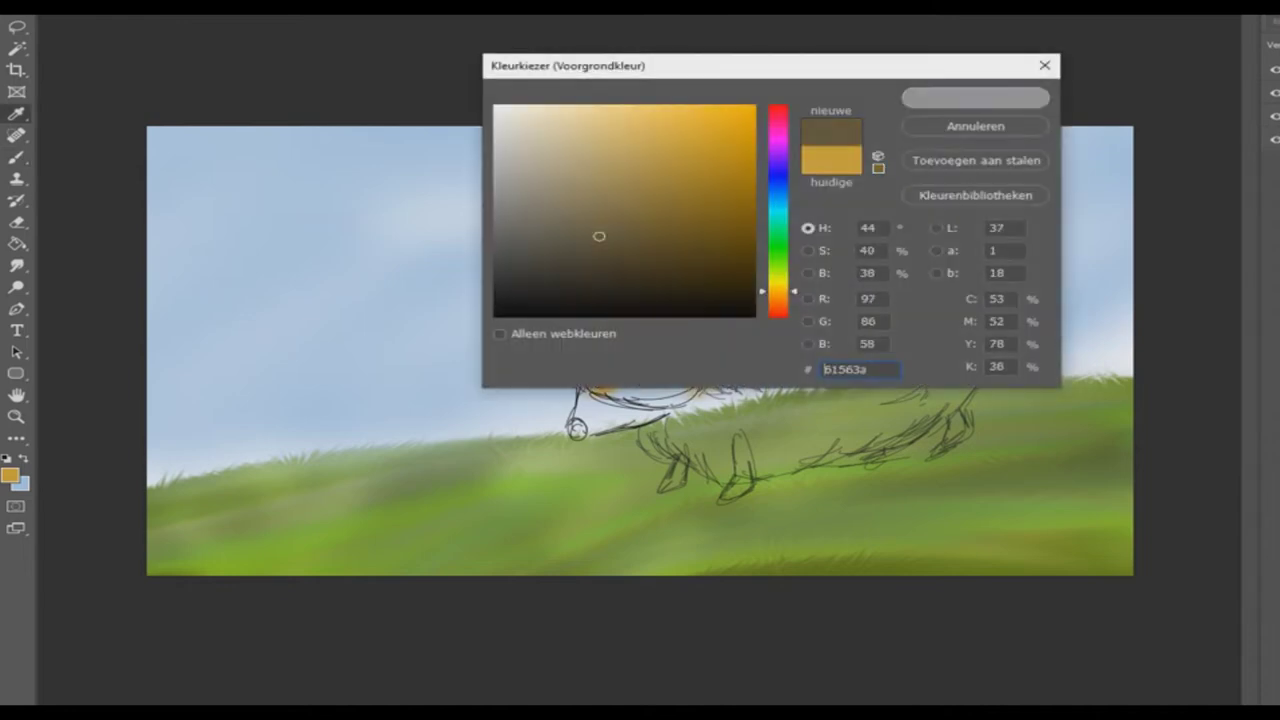
pyautogui.click(937, 94)
pyautogui.moveTo(615, 395); pyautogui.dragTo(680, 350)
pyautogui.moveTo(575, 350); pyautogui.dragTo(600, 365)
pyautogui.moveTo(570, 420); pyautogui.dragTo(695, 370)
pyautogui.moveTo(632, 395); pyautogui.dragTo(730, 325)
pyautogui.moveTo(600, 336); pyautogui.dragTo(576, 315)
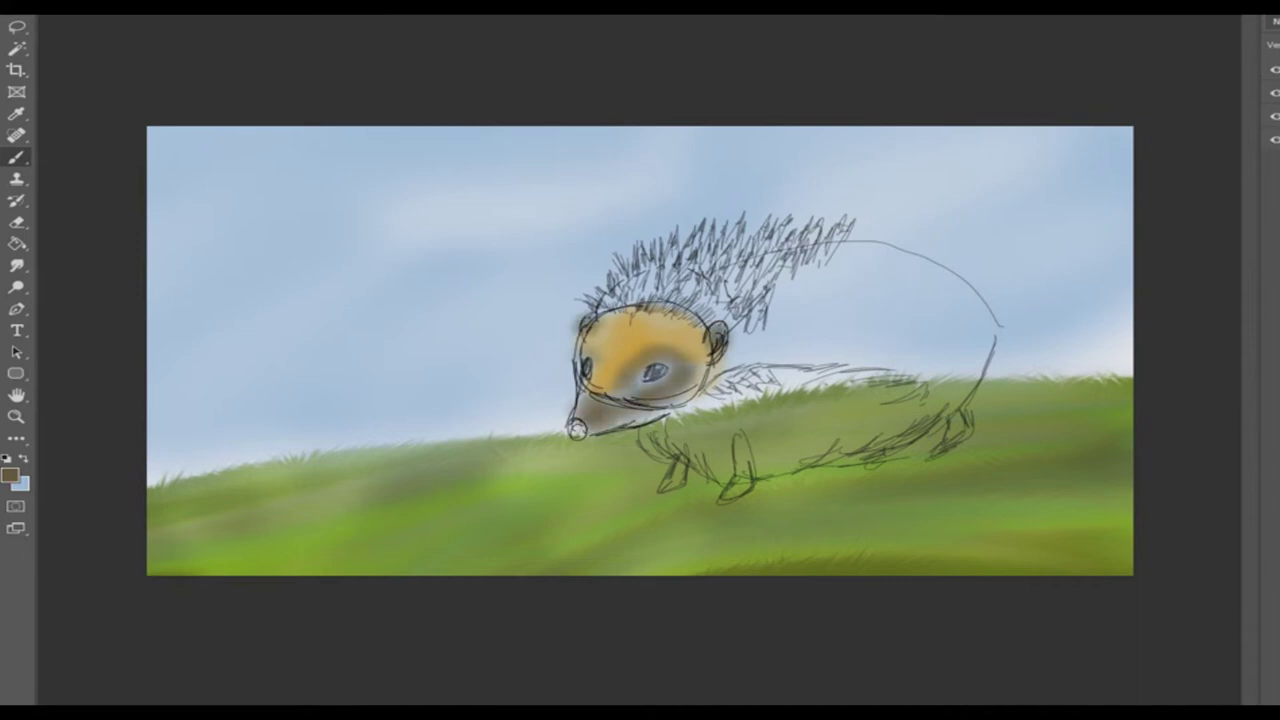
# Paint the snout, two front legs and rear leg dark brown
pyautogui.click(10, 474)
pyautogui.click(600, 234)
pyautogui.click(950, 89)
pyautogui.moveTo(572, 425); pyautogui.dragTo(584, 433)
pyautogui.moveTo(745, 440); pyautogui.dragTo(735, 495)
pyautogui.moveTo(678, 460); pyautogui.dragTo(664, 490)
pyautogui.moveTo(958, 415); pyautogui.dragTo(940, 450)
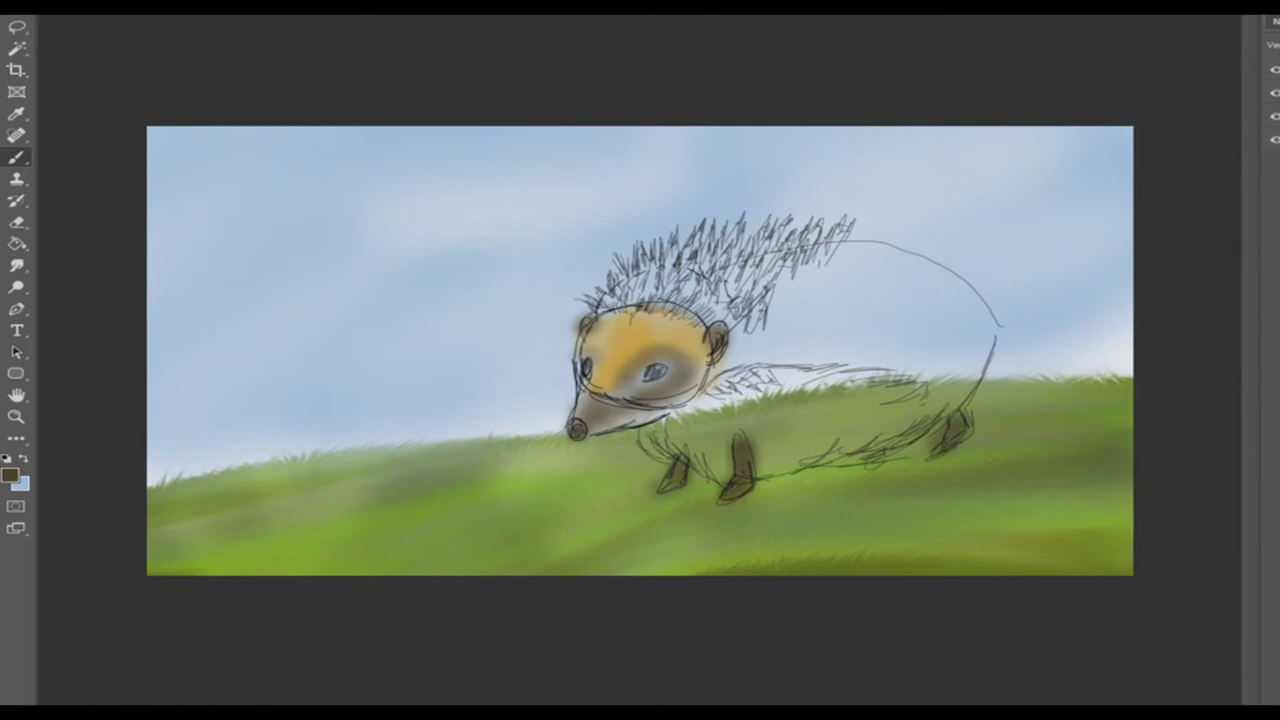
# Switch to the Smudge tool and set a lighter tan as the foreground colour
pyautogui.click(16, 265)
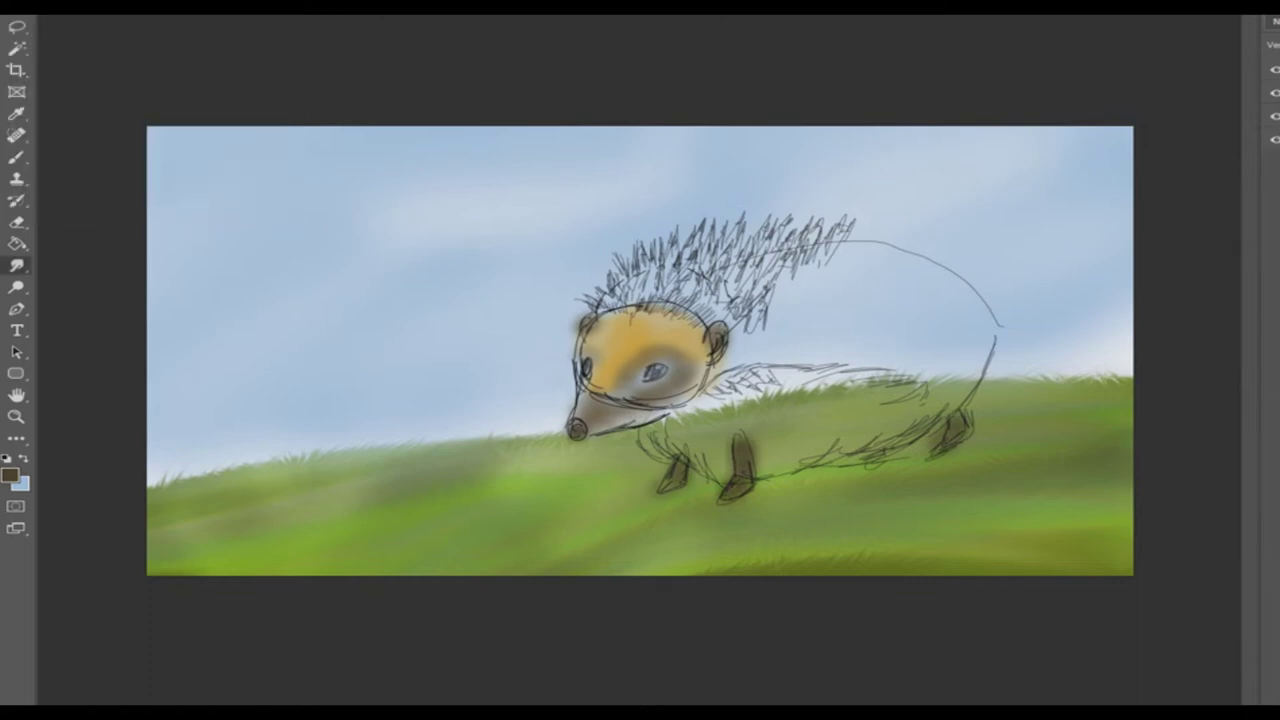
pyautogui.click(10, 474)
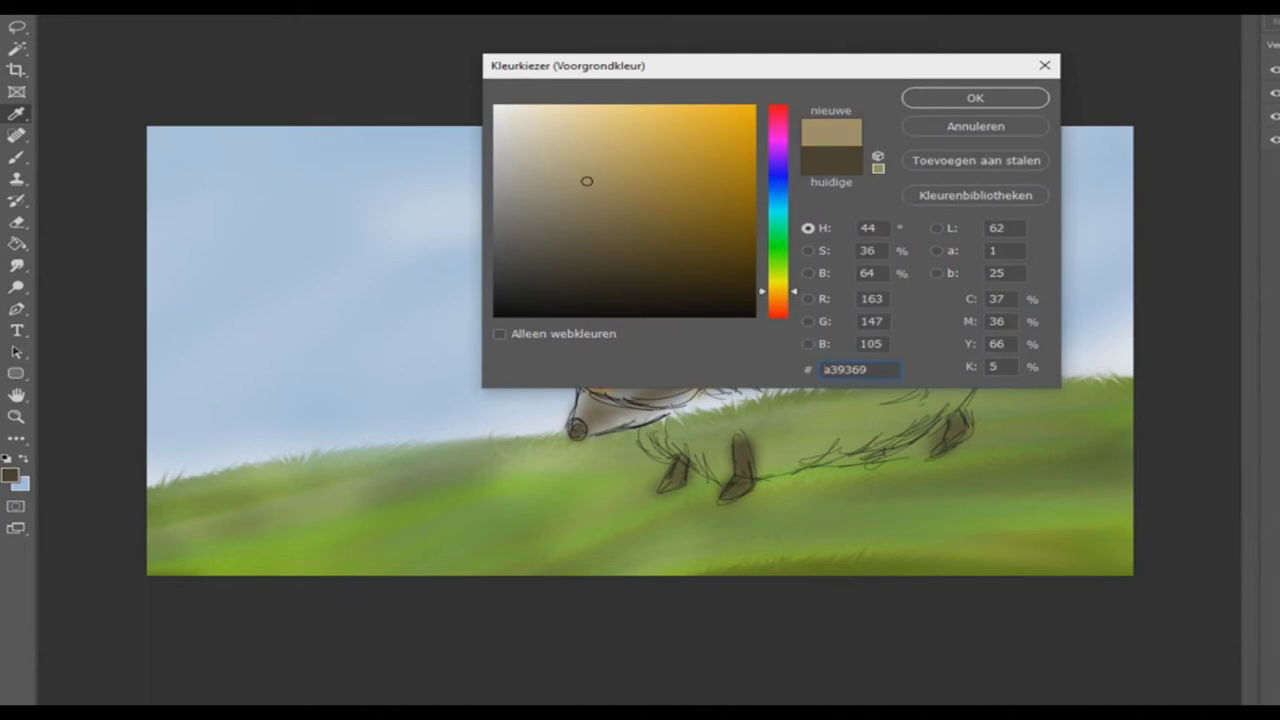
pyautogui.moveTo(586, 182); pyautogui.dragTo(593, 200)
pyautogui.press('Return')
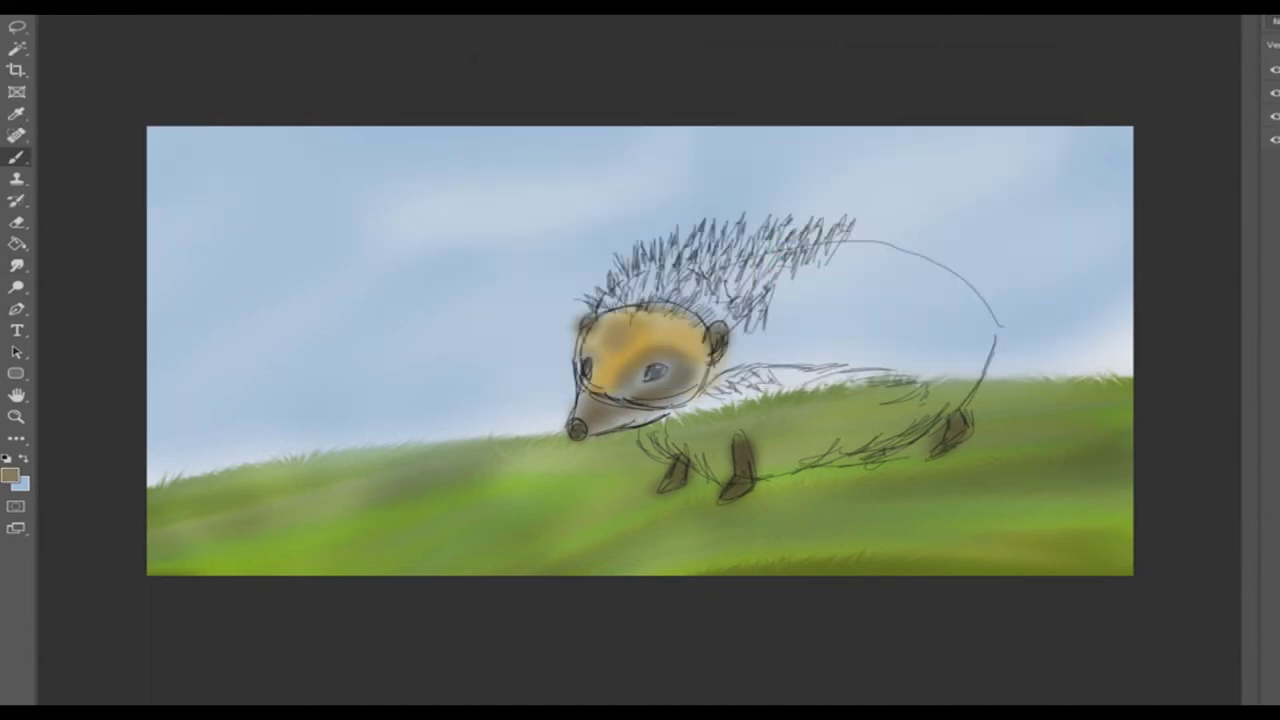
# Darken the hedgehog's face and the area around its eye with the Burn tool
pyautogui.click(16, 287)
pyautogui.click(100, 303)
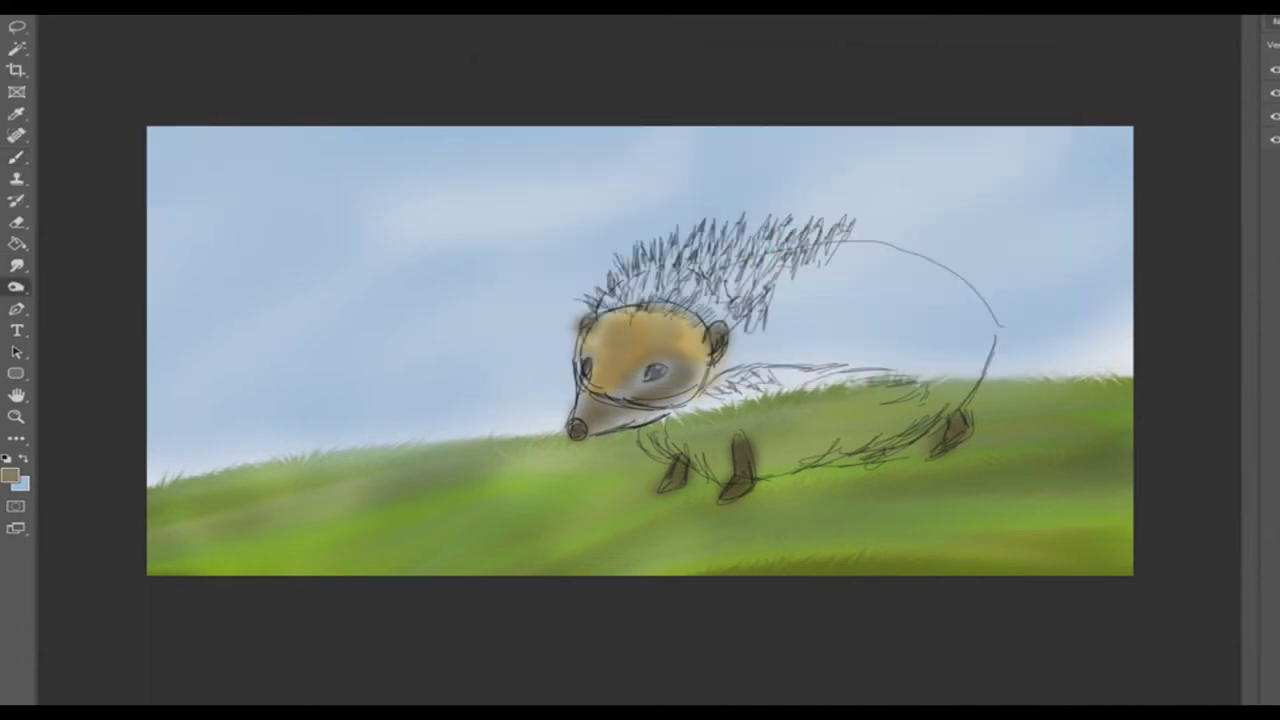
pyautogui.moveTo(600, 410); pyautogui.dragTo(715, 335)
pyautogui.moveTo(585, 320); pyautogui.dragTo(595, 420)
# Return to the Brush with foreground colour 000000 black and a chosen brush tip
pyautogui.click(16, 157)
pyautogui.click(10, 474)
pyautogui.write('000000')
pyautogui.press('Return')
pyautogui.click(30, 7)
pyautogui.press('Return')
# Brush black quills across the back and above the head
pyautogui.moveTo(798, 268)
pyautogui.mouseDown()
pyautogui.moveTo(782, 296)
pyautogui.moveTo(750, 298)
pyautogui.mouseUp()
pyautogui.moveTo(805, 216); pyautogui.dragTo(755, 296)
pyautogui.moveTo(860, 222); pyautogui.dragTo(818, 278)
pyautogui.moveTo(844, 244); pyautogui.dragTo(830, 266)
pyautogui.moveTo(607, 289)
pyautogui.mouseDown()
pyautogui.moveTo(600, 320)
pyautogui.moveTo(621, 324)
pyautogui.mouseUp()
pyautogui.moveTo(646, 294); pyautogui.dragTo(636, 324)
pyautogui.moveTo(679, 295); pyautogui.dragTo(650, 319)
# Shade around the eye, under the snout and chin, and darken the nose
pyautogui.moveTo(596, 370); pyautogui.dragTo(608, 382)
pyautogui.moveTo(629, 361)
pyautogui.mouseDown()
pyautogui.moveTo(629, 373)
pyautogui.moveTo(686, 362)
pyautogui.mouseUp()
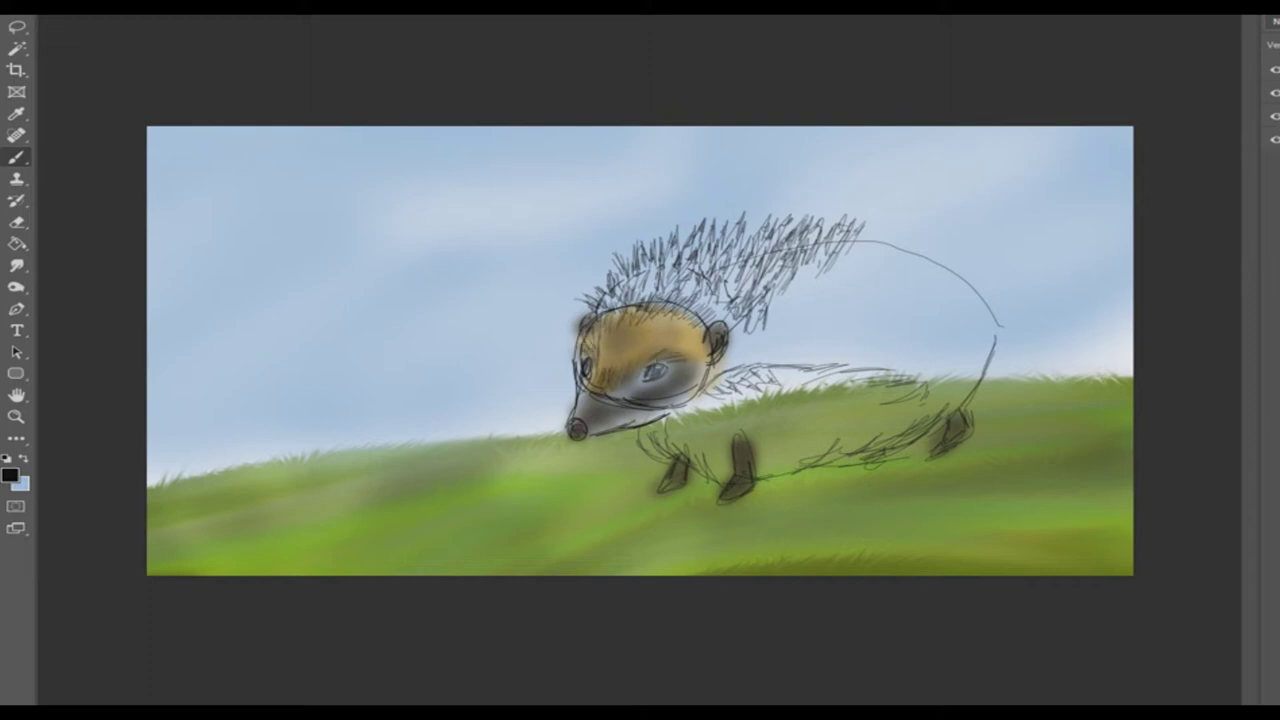
pyautogui.moveTo(596, 432); pyautogui.dragTo(613, 423)
pyautogui.moveTo(639, 421); pyautogui.dragTo(655, 413)
pyautogui.moveTo(569, 424); pyautogui.dragTo(560, 438)
pyautogui.moveTo(576, 390)
pyautogui.mouseDown()
pyautogui.moveTo(562, 422)
pyautogui.moveTo(570, 404)
pyautogui.mouseUp()
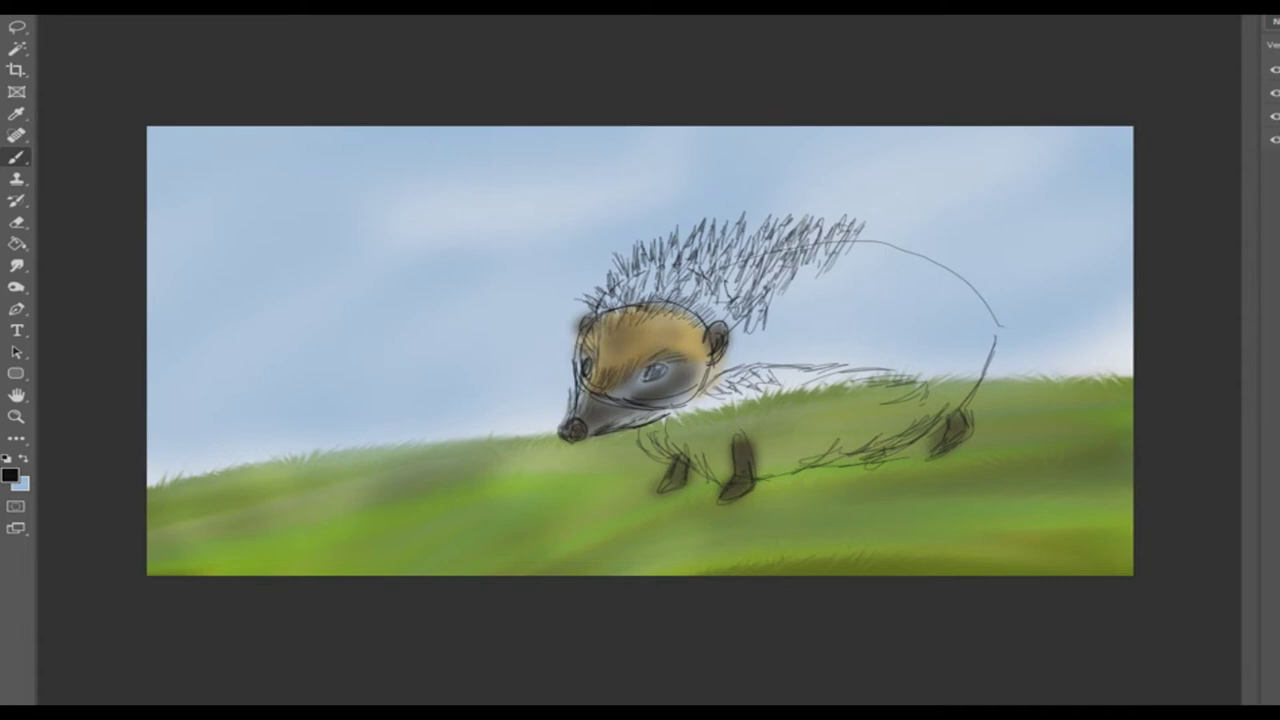
pyautogui.moveTo(592, 318)
pyautogui.mouseDown()
pyautogui.moveTo(618, 284)
pyautogui.moveTo(712, 318)
pyautogui.mouseUp()
# Hatch dark strokes over the front leg and across the body to the rear
pyautogui.moveTo(690, 414); pyautogui.dragTo(670, 450)
pyautogui.moveTo(672, 420); pyautogui.dragTo(656, 460)
pyautogui.moveTo(712, 420); pyautogui.dragTo(690, 462)
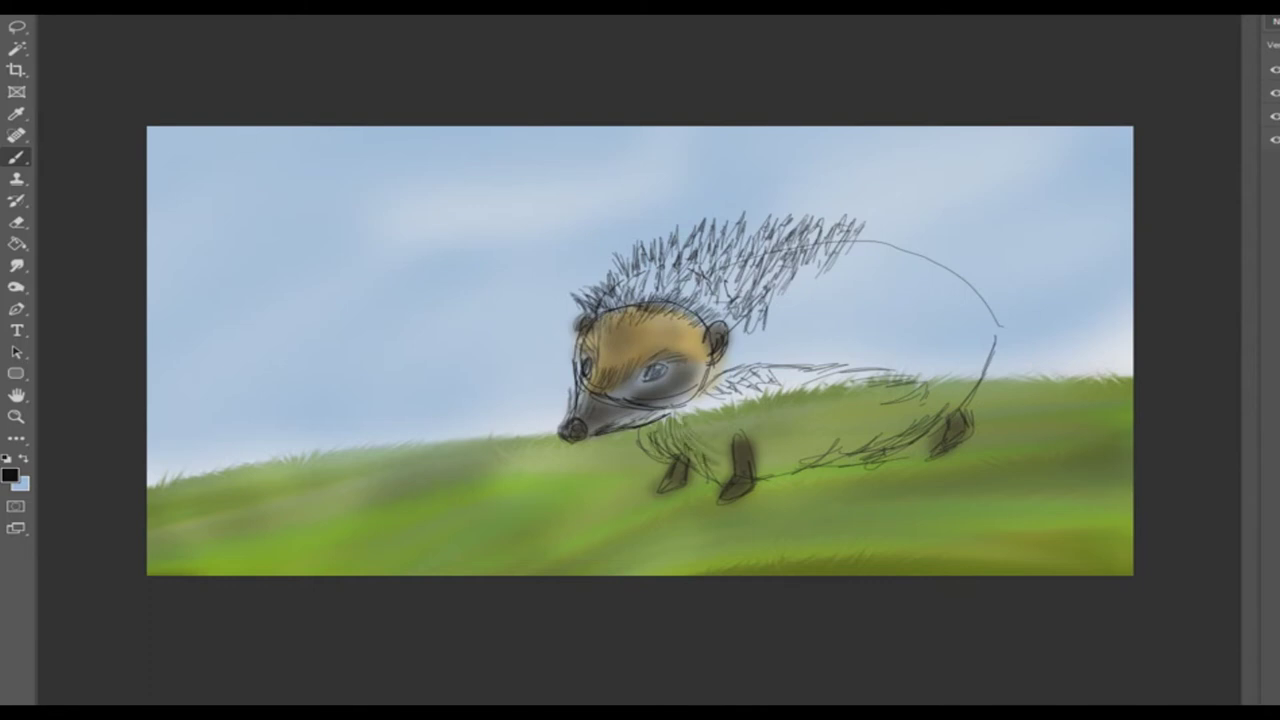
pyautogui.moveTo(810, 380); pyautogui.dragTo(692, 412)
pyautogui.moveTo(810, 402); pyautogui.dragTo(718, 426)
pyautogui.moveTo(806, 440); pyautogui.dragTo(742, 424)
pyautogui.moveTo(880, 417); pyautogui.dragTo(802, 427)
pyautogui.moveTo(871, 377); pyautogui.dragTo(833, 387)
# Add more dark spikes on the head and back
pyautogui.moveTo(592, 300); pyautogui.dragTo(570, 270)
pyautogui.moveTo(632, 302)
pyautogui.mouseDown()
pyautogui.moveTo(652, 268)
pyautogui.moveTo(682, 264)
pyautogui.mouseUp()
pyautogui.moveTo(702, 322); pyautogui.dragTo(700, 280)
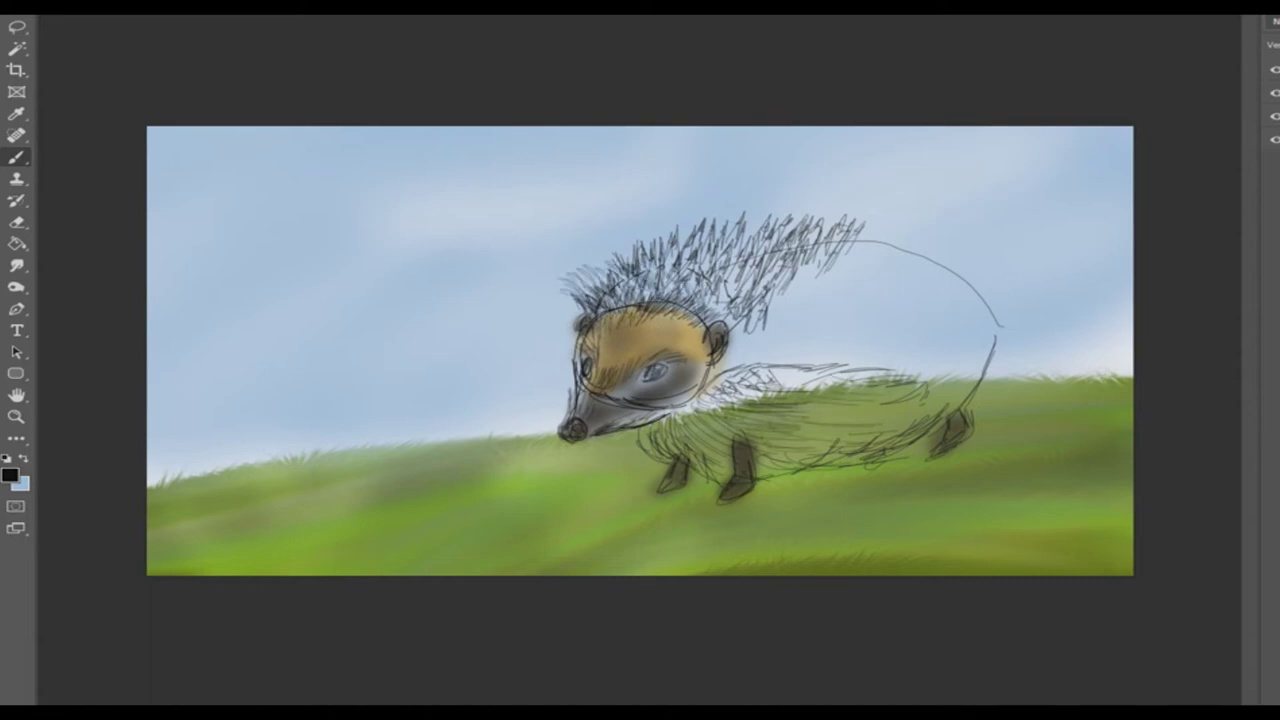
# Pick an orange-brown colour and paint the head spines, chest and front legs
pyautogui.click(9, 474)
pyautogui.click(700, 180)
pyautogui.click(934, 94)
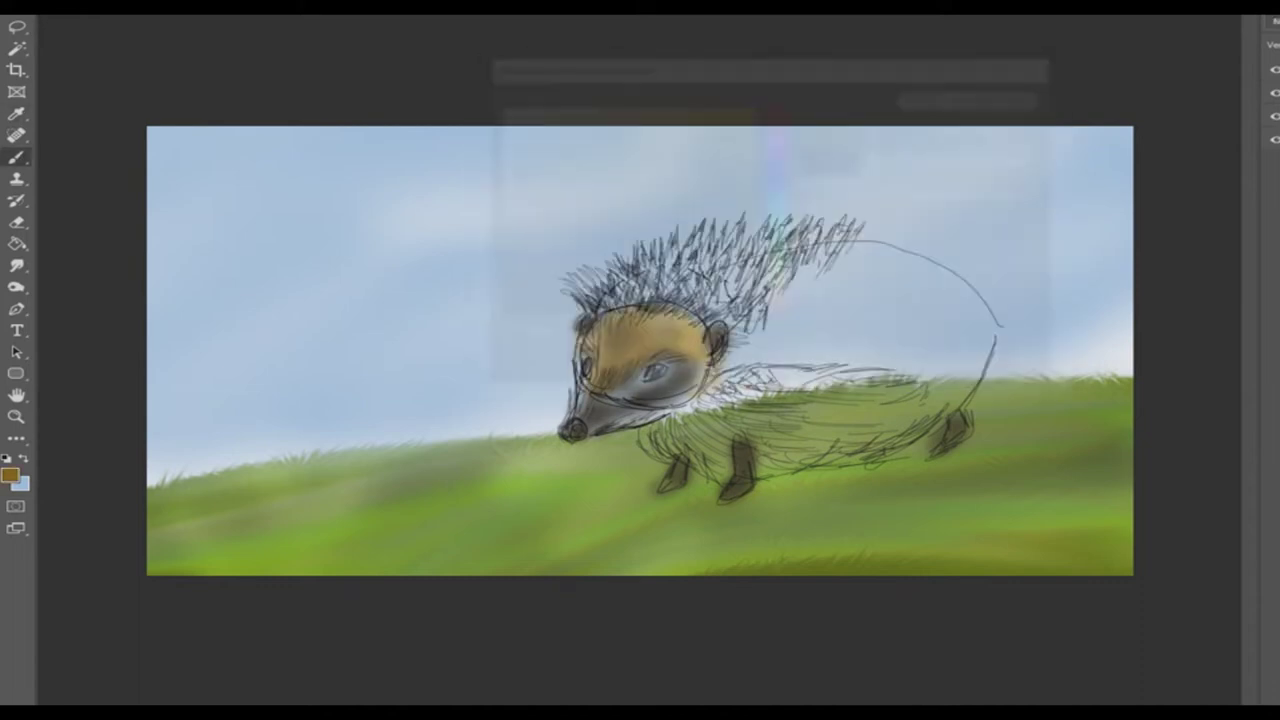
pyautogui.moveTo(590, 310)
pyautogui.mouseDown()
pyautogui.moveTo(572, 288)
pyautogui.moveTo(580, 274)
pyautogui.mouseUp()
pyautogui.moveTo(630, 298)
pyautogui.mouseDown()
pyautogui.moveTo(652, 262)
pyautogui.moveTo(752, 344)
pyautogui.moveTo(680, 448)
pyautogui.moveTo(650, 460)
pyautogui.mouseUp()
pyautogui.moveTo(690, 450); pyautogui.dragTo(714, 472)
pyautogui.moveTo(665, 426); pyautogui.dragTo(724, 394)
pyautogui.moveTo(700, 460); pyautogui.dragTo(722, 476)
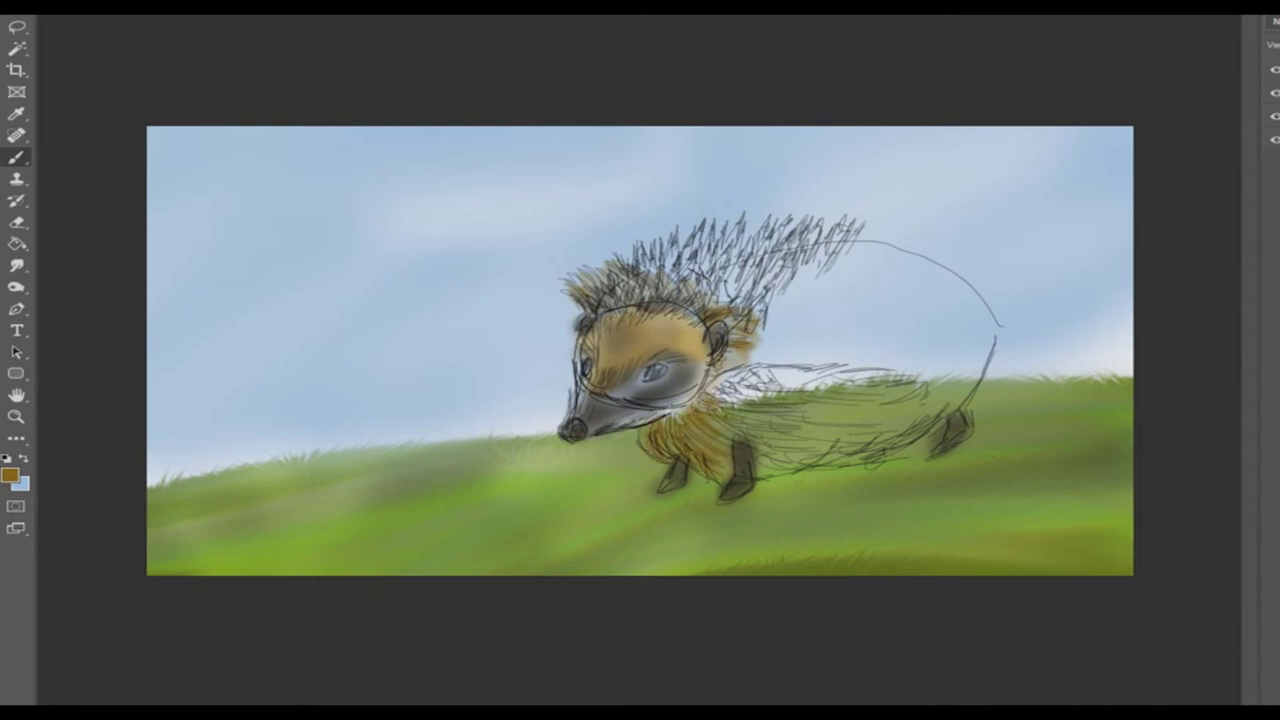
# Paint orange-brown across the hedgehog's body and its rear
pyautogui.moveTo(770, 378); pyautogui.dragTo(706, 410)
pyautogui.moveTo(850, 362)
pyautogui.mouseDown()
pyautogui.moveTo(724, 402)
pyautogui.moveTo(738, 420)
pyautogui.mouseUp()
pyautogui.moveTo(836, 440); pyautogui.dragTo(760, 468)
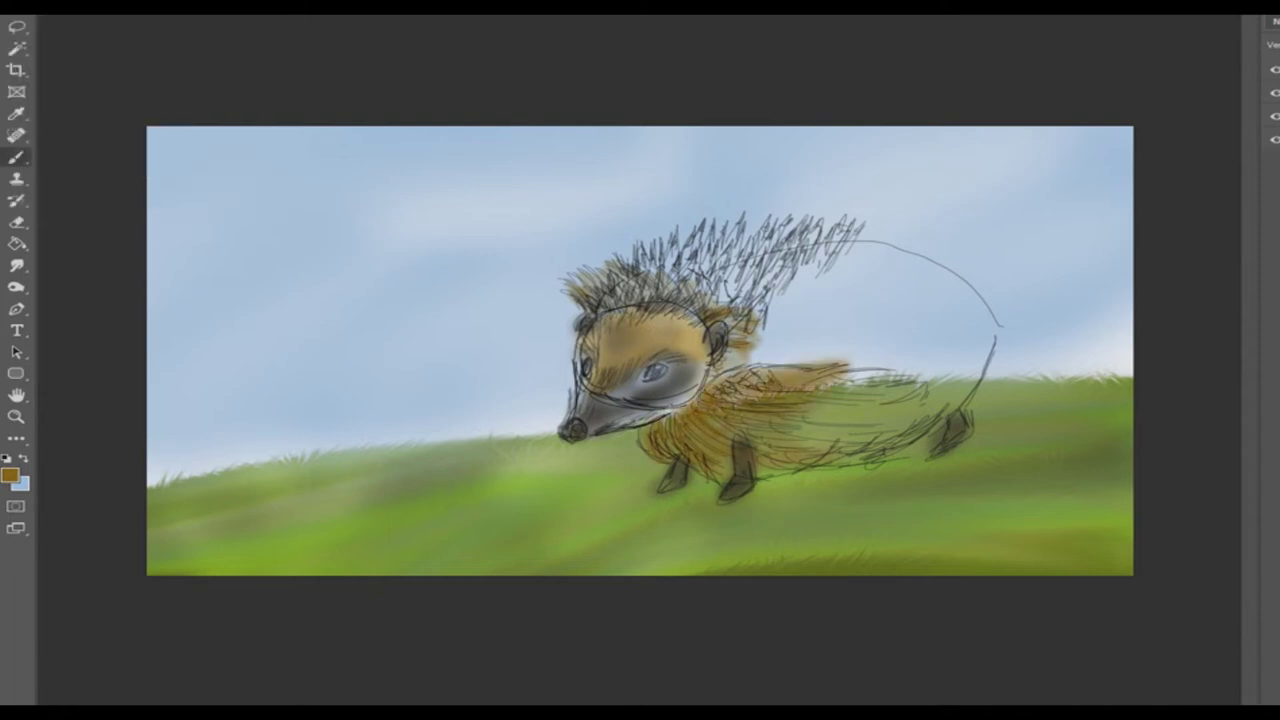
pyautogui.moveTo(900, 410); pyautogui.dragTo(770, 468)
pyautogui.moveTo(910, 376); pyautogui.dragTo(816, 430)
pyautogui.moveTo(936, 400); pyautogui.dragTo(866, 422)
pyautogui.moveTo(886, 372); pyautogui.dragTo(820, 388)
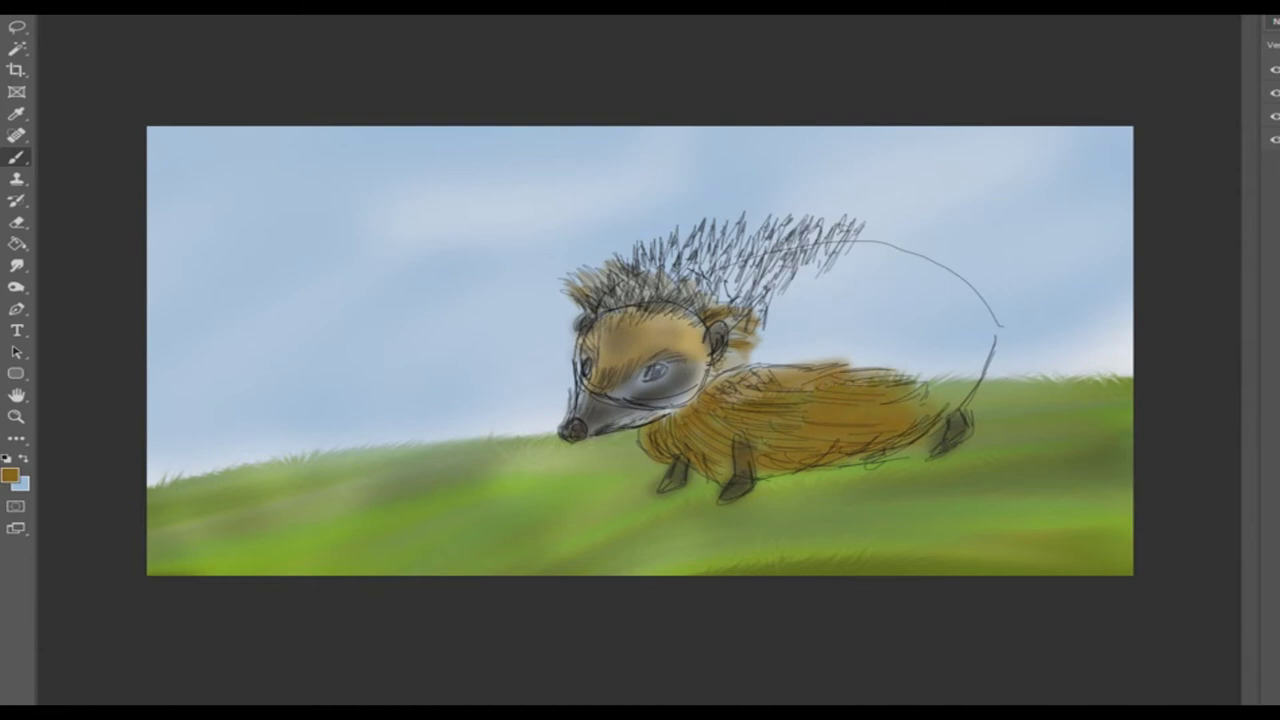
# Switch to a brown colour and brush it over the spines
pyautogui.click(10, 475)
pyautogui.click(971, 95)
pyautogui.moveTo(720, 230); pyautogui.dragTo(672, 286)
pyautogui.moveTo(786, 232)
pyautogui.mouseDown()
pyautogui.moveTo(716, 320)
pyautogui.moveTo(752, 364)
pyautogui.mouseUp()
pyautogui.moveTo(856, 248); pyautogui.dragTo(766, 344)
# Fill the hedgehog's back with grey-brown paint
pyautogui.moveTo(930, 280); pyautogui.dragTo(770, 360)
pyautogui.moveTo(980, 310); pyautogui.dragTo(870, 385)
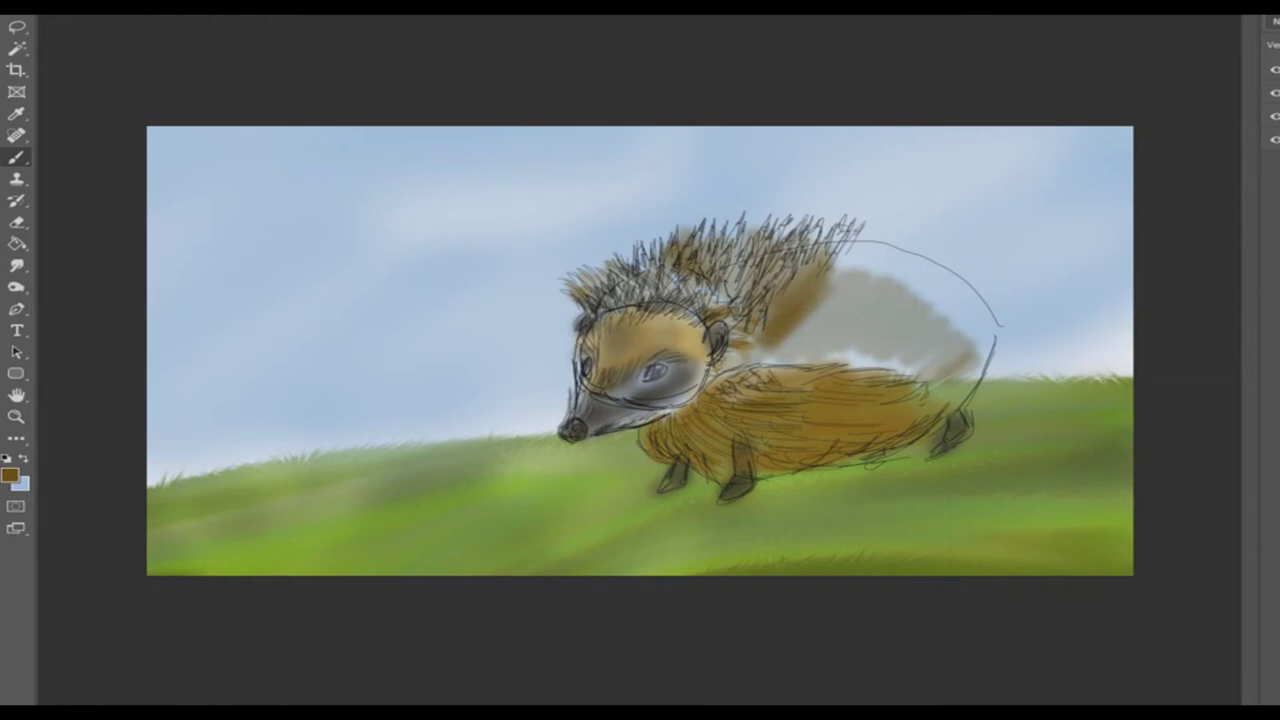
pyautogui.moveTo(890, 245); pyautogui.dragTo(800, 345)
pyautogui.moveTo(990, 270); pyautogui.dragTo(935, 400)
pyautogui.moveTo(955, 350); pyautogui.dragTo(860, 400)
pyautogui.moveTo(875, 335); pyautogui.dragTo(725, 370)
# Paint darker brown over the grey back and select a soft round brush
pyautogui.moveTo(930, 268); pyautogui.dragTo(760, 355)
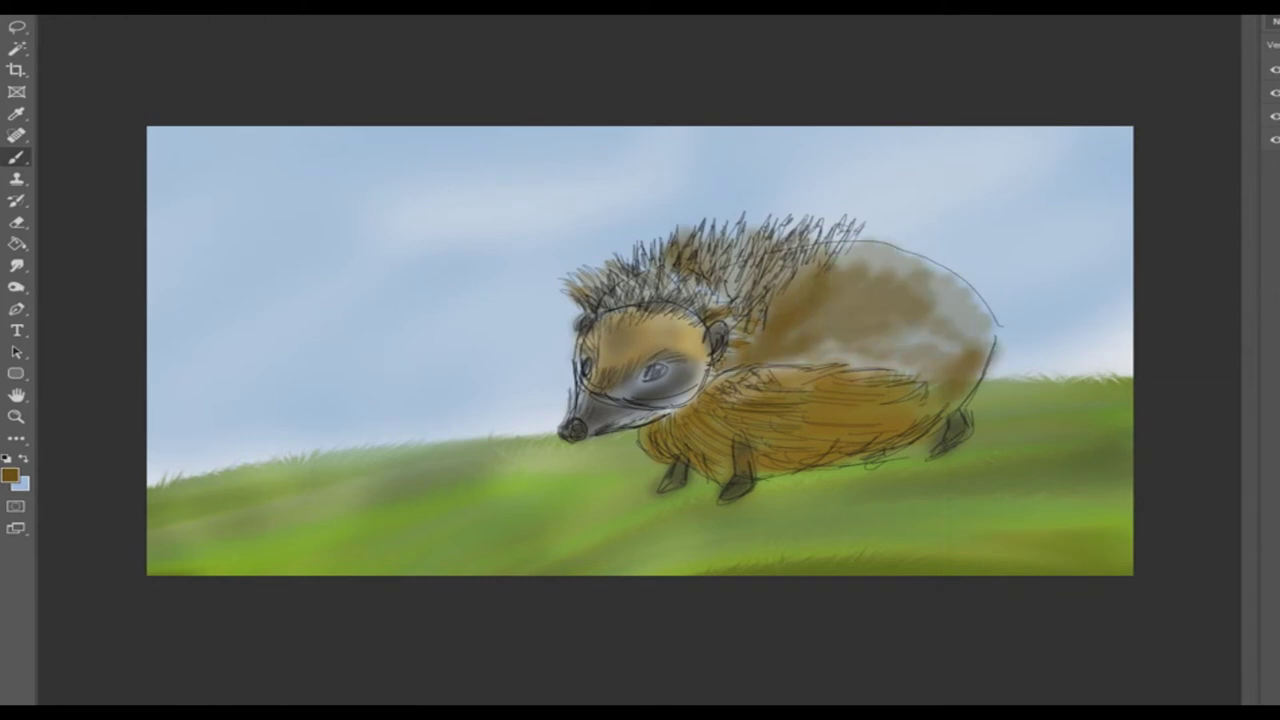
pyautogui.moveTo(975, 310); pyautogui.dragTo(880, 375)
pyautogui.moveTo(950, 270); pyautogui.dragTo(790, 360)
pyautogui.moveTo(1000, 310); pyautogui.dragTo(950, 410)
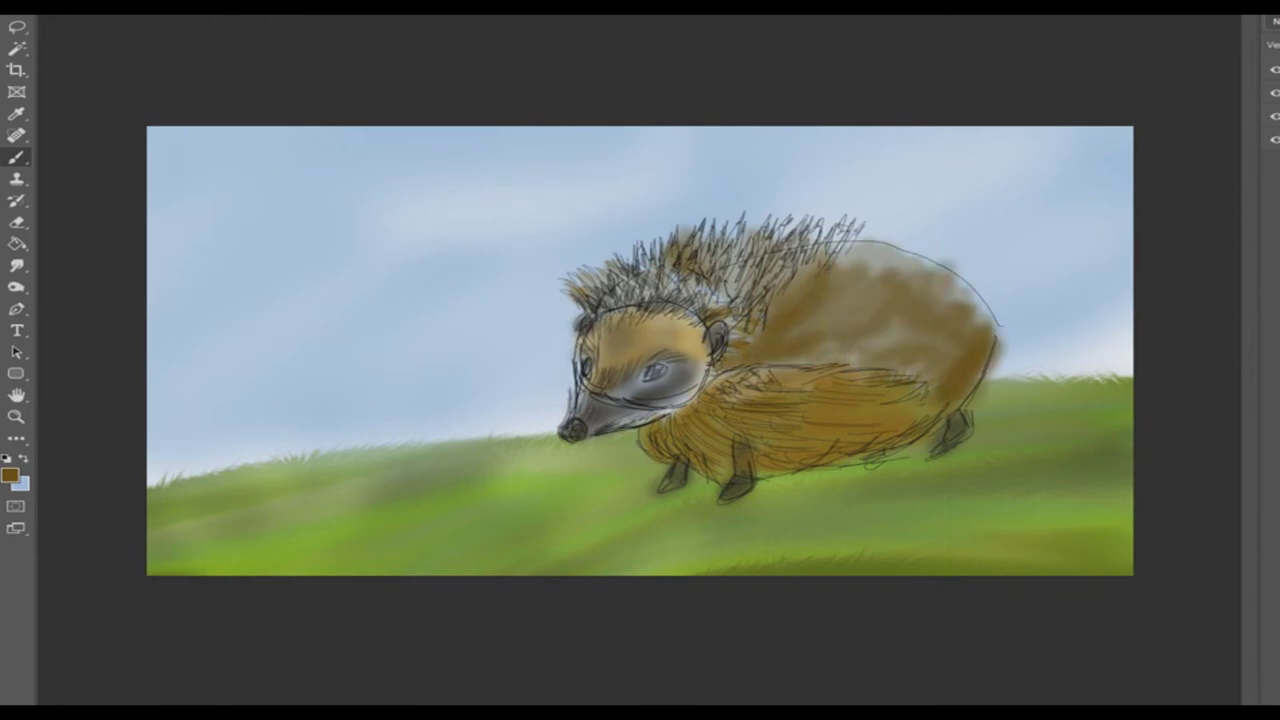
pyautogui.click(40, 8)
pyautogui.press('Escape')
# Swap to black and draw dark spines on the back, head outline and face
pyautogui.press('x')
pyautogui.moveTo(870, 252); pyautogui.dragTo(856, 212)
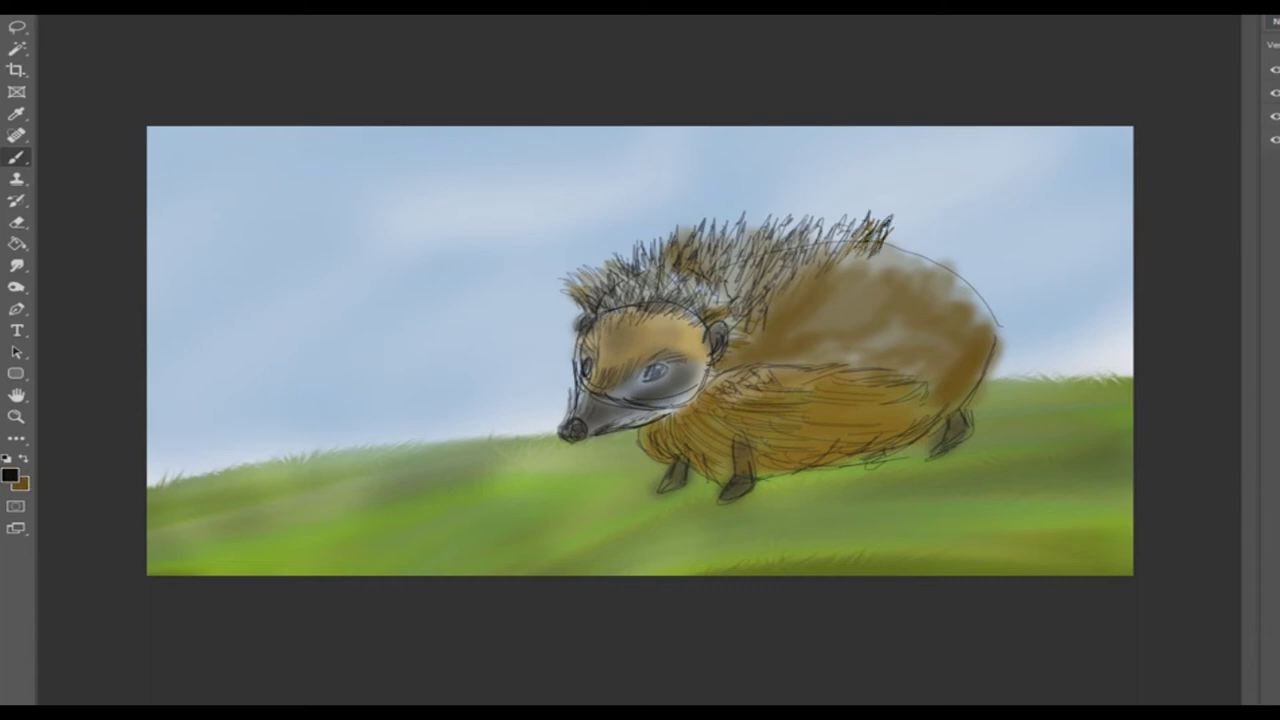
pyautogui.moveTo(758, 338); pyautogui.dragTo(732, 306)
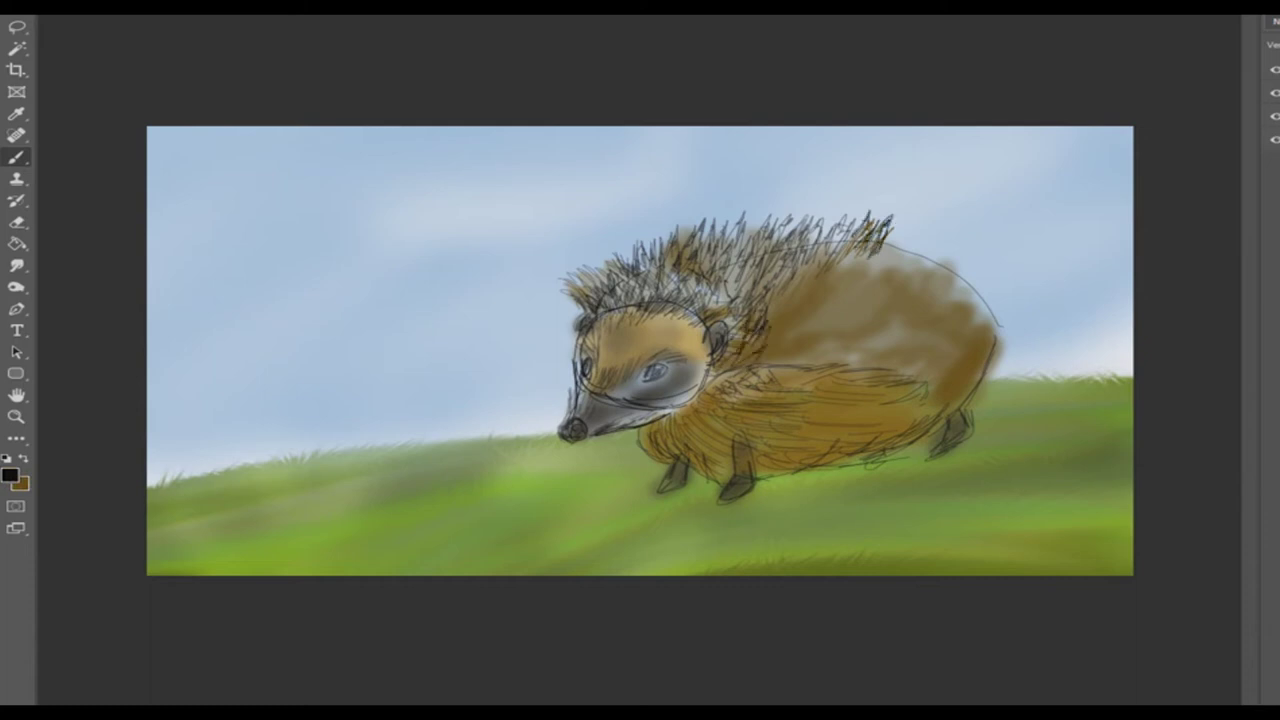
pyautogui.moveTo(596, 356)
pyautogui.mouseDown()
pyautogui.moveTo(610, 312)
pyautogui.moveTo(654, 288)
pyautogui.mouseUp()
pyautogui.moveTo(624, 344)
pyautogui.mouseDown()
pyautogui.moveTo(652, 310)
pyautogui.moveTo(705, 352)
pyautogui.mouseUp()
pyautogui.moveTo(884, 256)
pyautogui.mouseDown()
pyautogui.moveTo(918, 230)
pyautogui.moveTo(972, 258)
pyautogui.mouseUp()
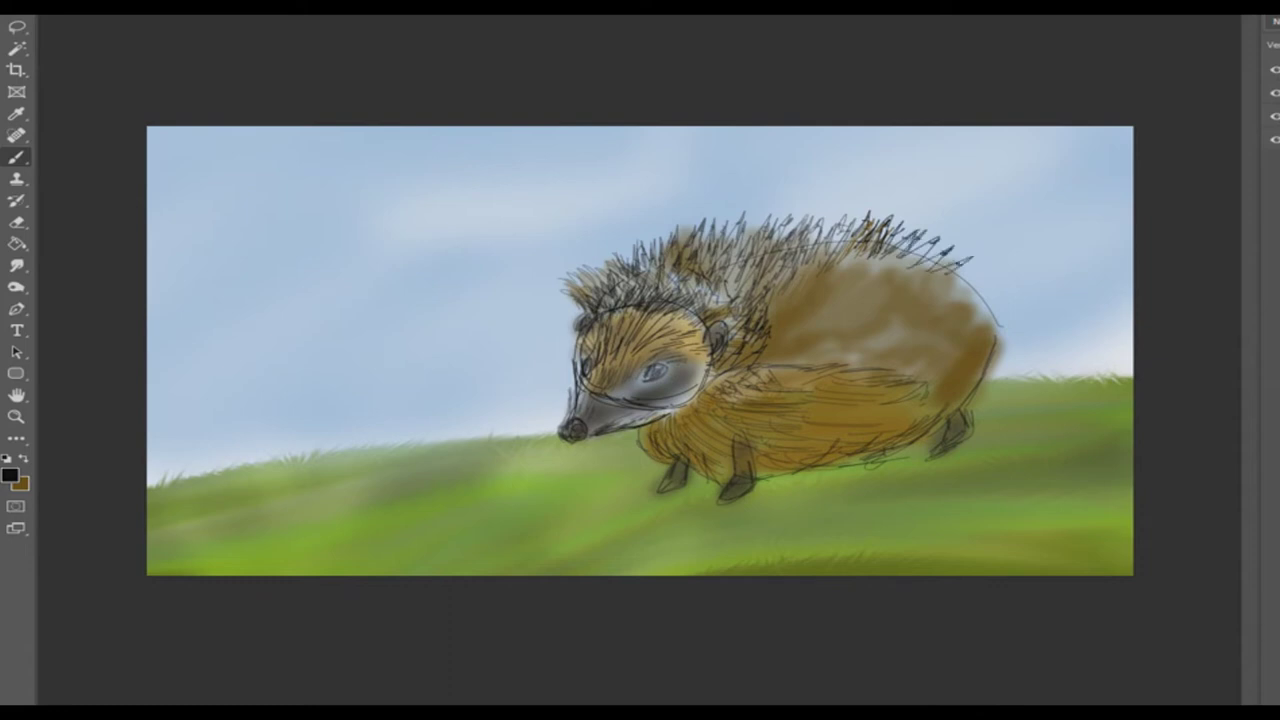
# Draw dark spines along the right back edge and across the upper back
pyautogui.moveTo(958, 316); pyautogui.dragTo(986, 286)
pyautogui.moveTo(984, 330); pyautogui.dragTo(1000, 286)
pyautogui.moveTo(988, 338)
pyautogui.mouseDown()
pyautogui.moveTo(1016, 300)
pyautogui.moveTo(1028, 318)
pyautogui.mouseUp()
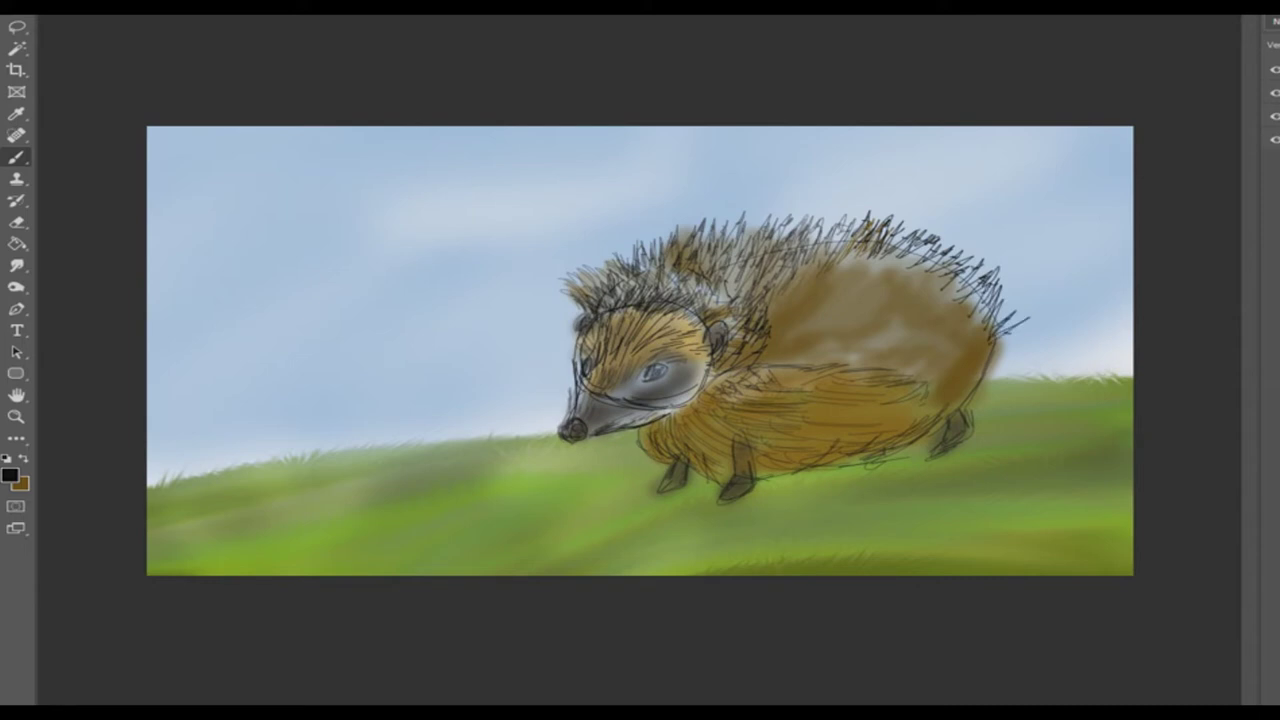
pyautogui.moveTo(988, 362); pyautogui.dragTo(1040, 332)
pyautogui.moveTo(948, 404); pyautogui.dragTo(1030, 366)
pyautogui.moveTo(780, 298); pyautogui.dragTo(840, 234)
pyautogui.moveTo(794, 330); pyautogui.dragTo(826, 286)
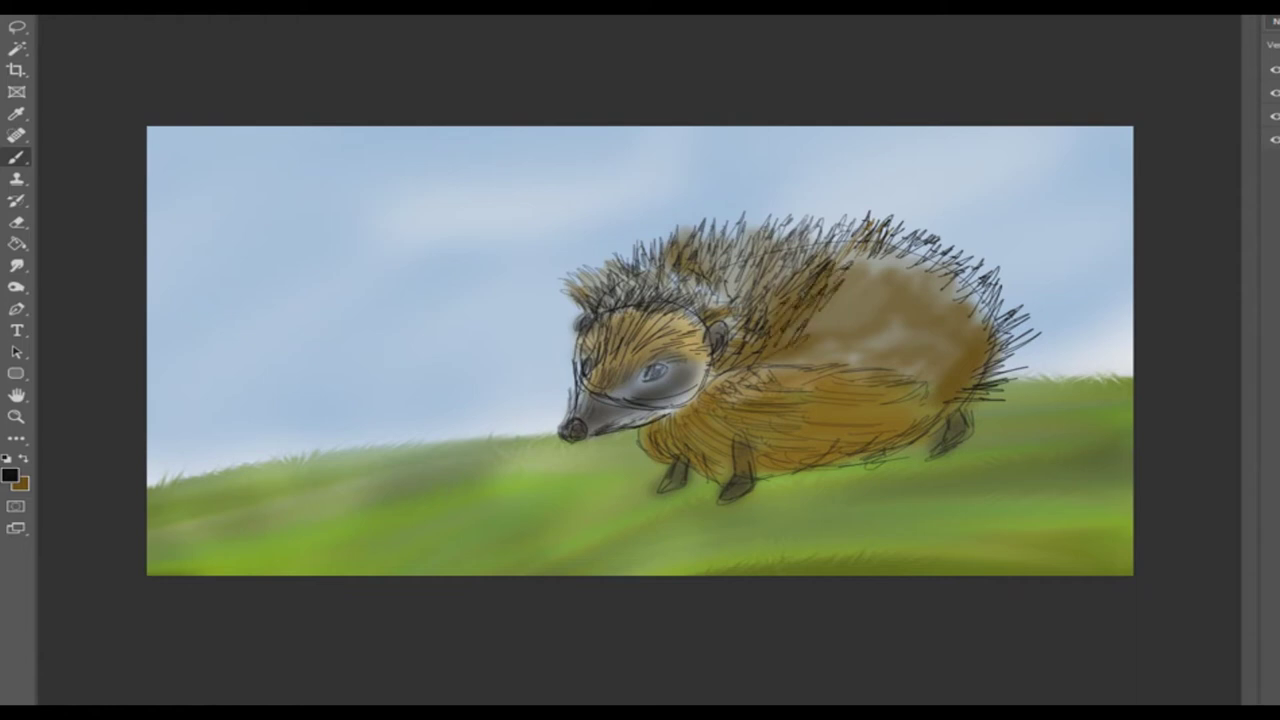
pyautogui.moveTo(852, 298); pyautogui.dragTo(882, 264)
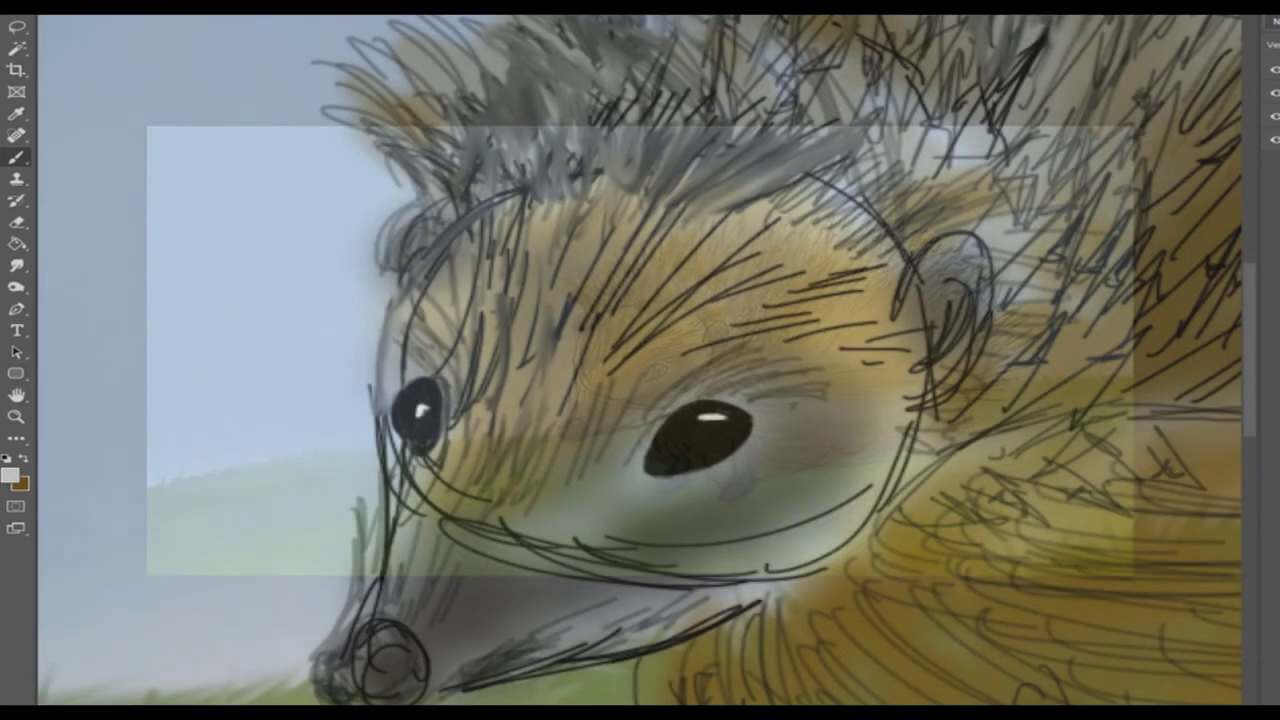
# Pick a brown colour and paint the nose grey-brown
pyautogui.click(10, 476)
pyautogui.click(771, 120)
pyautogui.click(1000, 94)
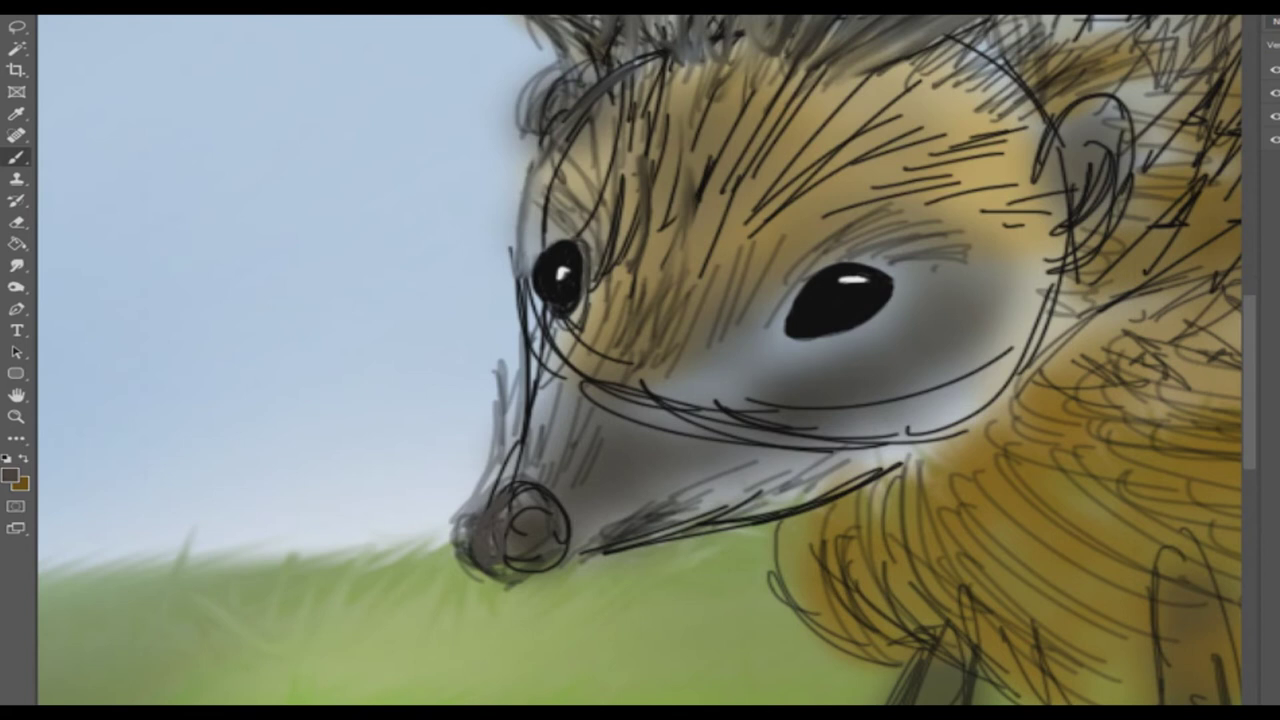
pyautogui.moveTo(505, 495)
pyautogui.mouseDown()
pyautogui.moveTo(530, 566)
pyautogui.moveTo(535, 515)
pyautogui.mouseUp()
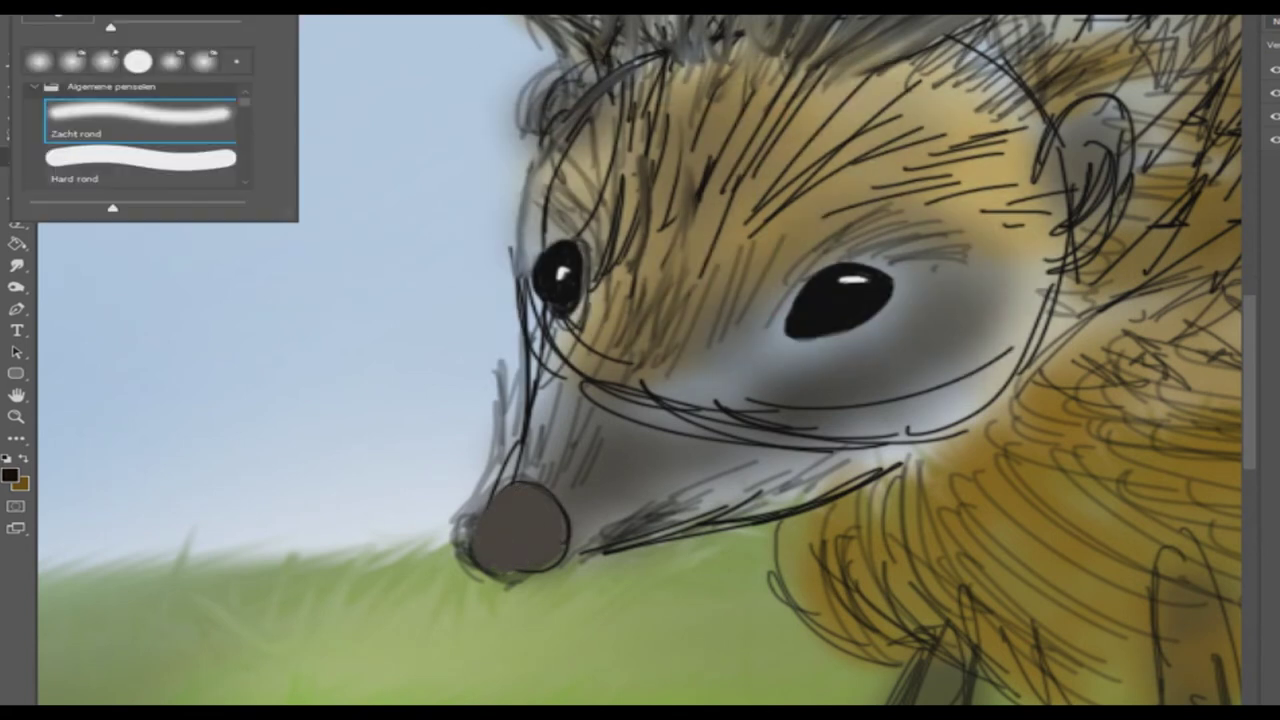
# Outline the nose bottom, jaw, snout's left edge, head edge and ears
pyautogui.moveTo(480, 485)
pyautogui.mouseDown()
pyautogui.moveTo(490, 570)
pyautogui.moveTo(570, 560)
pyautogui.moveTo(650, 518)
pyautogui.mouseUp()
pyautogui.moveTo(570, 555); pyautogui.dragTo(750, 524)
pyautogui.moveTo(525, 482)
pyautogui.mouseDown()
pyautogui.moveTo(512, 420)
pyautogui.moveTo(530, 235)
pyautogui.mouseUp()
pyautogui.moveTo(515, 300)
pyautogui.mouseDown()
pyautogui.moveTo(528, 115)
pyautogui.moveTo(635, 50)
pyautogui.mouseUp()
pyautogui.moveTo(525, 160); pyautogui.dragTo(575, 50)
pyautogui.moveTo(1025, 175)
pyautogui.mouseDown()
pyautogui.moveTo(1115, 95)
pyautogui.moveTo(1080, 265)
pyautogui.mouseUp()
pyautogui.moveTo(1130, 165)
pyautogui.mouseDown()
pyautogui.moveTo(1060, 284)
pyautogui.moveTo(1048, 240)
pyautogui.mouseUp()
# Change the brush and darken the right ear and beside the eye
pyautogui.click(30, 16)
pyautogui.press('Return')
pyautogui.moveTo(1100, 108); pyautogui.dragTo(1066, 138)
pyautogui.moveTo(1100, 210); pyautogui.dragTo(1050, 268)
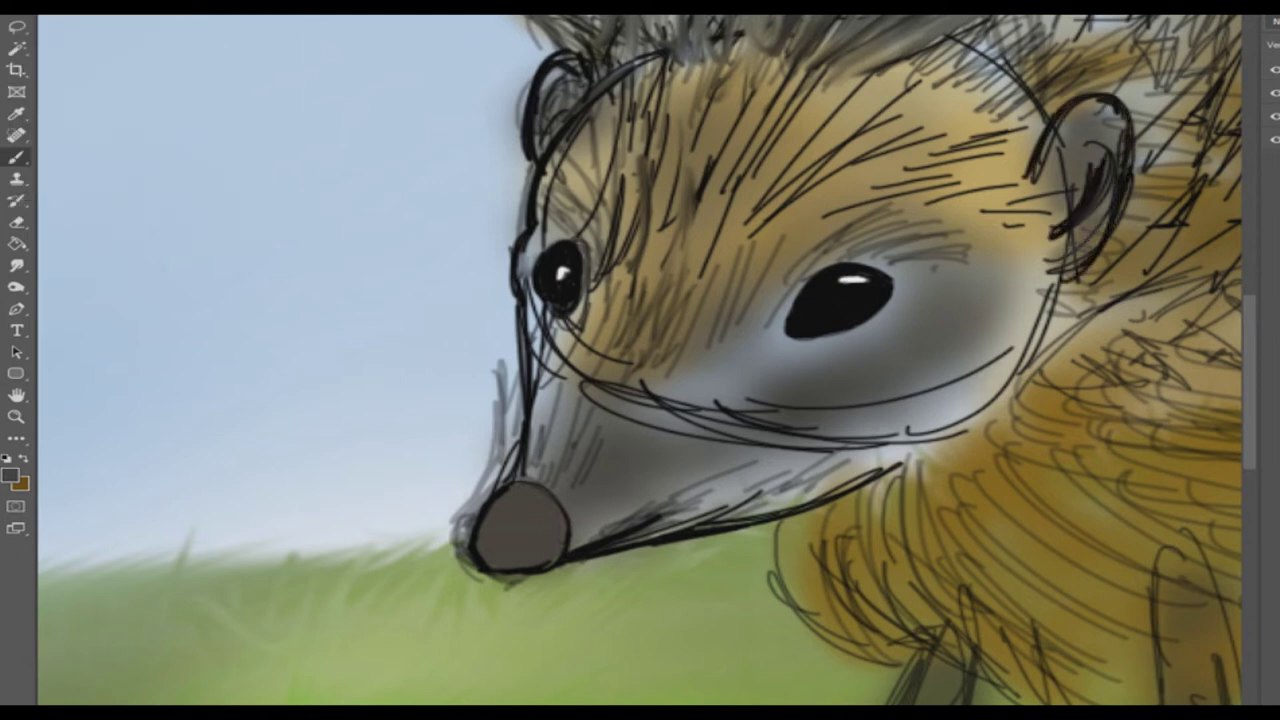
pyautogui.moveTo(820, 236); pyautogui.dragTo(752, 356)
# Shade grey around the eyes and along the snout and chin
pyautogui.moveTo(830, 345); pyautogui.dragTo(730, 370)
pyautogui.moveTo(910, 290); pyautogui.dragTo(780, 350)
pyautogui.moveTo(520, 225)
pyautogui.mouseDown()
pyautogui.moveTo(560, 270)
pyautogui.moveTo(540, 390)
pyautogui.mouseUp()
pyautogui.moveTo(550, 330); pyautogui.dragTo(545, 475)
pyautogui.moveTo(670, 525); pyautogui.dragTo(935, 400)
# Smudge the shading near the snout and the fur left of the big eye
pyautogui.press('r')
pyautogui.moveTo(810, 390)
pyautogui.mouseDown()
pyautogui.moveTo(745, 428)
pyautogui.moveTo(650, 400)
pyautogui.moveTo(840, 408)
pyautogui.moveTo(1010, 345)
pyautogui.mouseUp()
pyautogui.rightClick(40, 18)
pyautogui.moveTo(570, 366)
pyautogui.mouseDown()
pyautogui.moveTo(590, 340)
pyautogui.moveTo(533, 408)
pyautogui.mouseUp()
pyautogui.moveTo(603, 225)
pyautogui.mouseDown()
pyautogui.moveTo(595, 300)
pyautogui.moveTo(632, 205)
pyautogui.moveTo(610, 238)
pyautogui.moveTo(545, 165)
pyautogui.mouseUp()
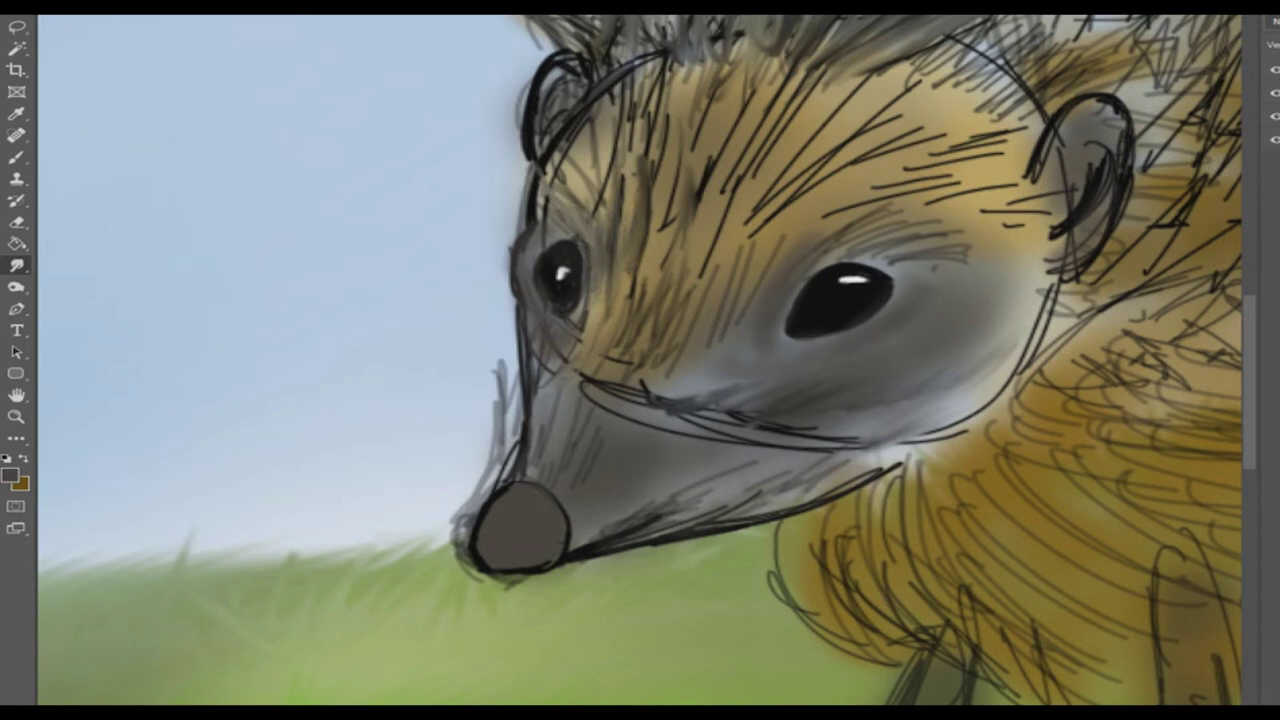
# Smudge the fur left of the ear and eye and above the big eye
pyautogui.scroll(3, 640, 360)
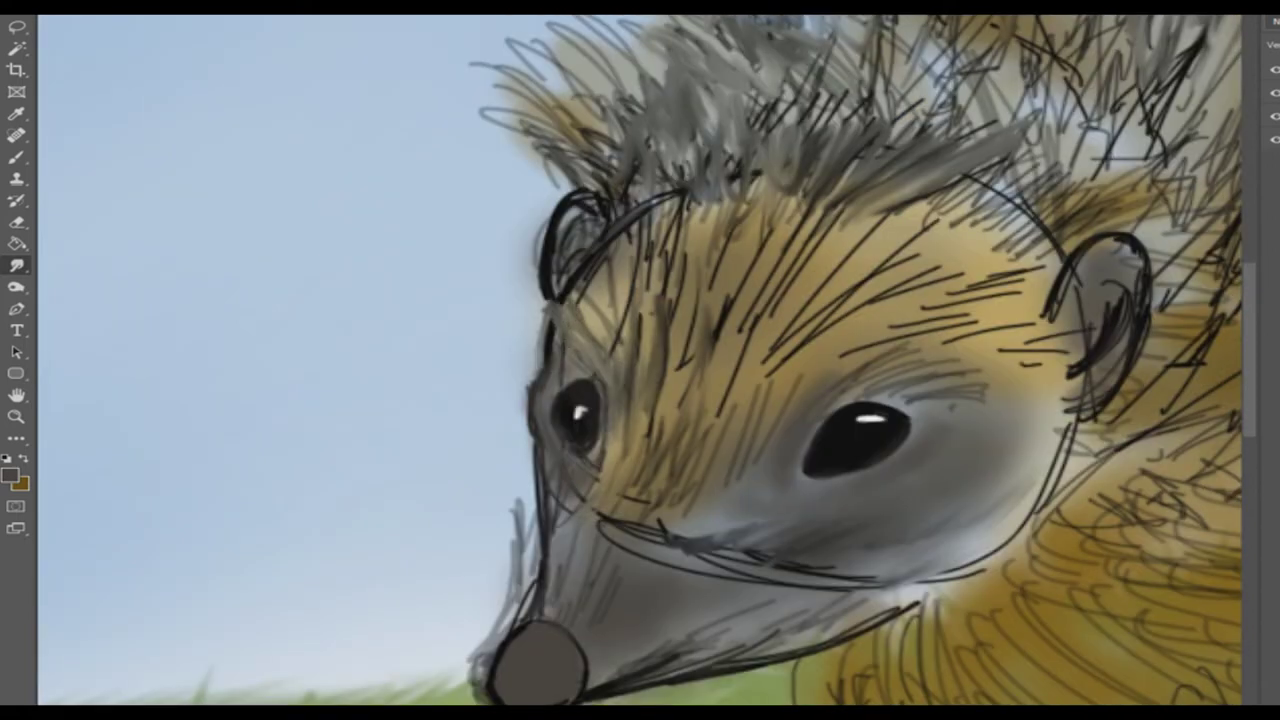
pyautogui.moveTo(652, 450)
pyautogui.mouseDown()
pyautogui.moveTo(650, 410)
pyautogui.moveTo(685, 335)
pyautogui.moveTo(660, 285)
pyautogui.mouseUp()
pyautogui.moveTo(650, 350)
pyautogui.mouseDown()
pyautogui.moveTo(627, 290)
pyautogui.moveTo(590, 295)
pyautogui.moveTo(587, 260)
pyautogui.moveTo(620, 300)
pyautogui.moveTo(609, 250)
pyautogui.moveTo(628, 210)
pyautogui.mouseUp()
pyautogui.moveTo(652, 298); pyautogui.dragTo(644, 186)
pyautogui.moveTo(712, 400); pyautogui.dragTo(795, 240)
pyautogui.moveTo(770, 350); pyautogui.dragTo(805, 245)
pyautogui.moveTo(770, 372); pyautogui.dragTo(818, 308)
pyautogui.moveTo(736, 476); pyautogui.dragTo(722, 430)
# Blend forehead fur above the big eye and near the left eye
pyautogui.moveTo(796, 396); pyautogui.dragTo(716, 218)
pyautogui.moveTo(690, 334); pyautogui.dragTo(664, 190)
pyautogui.moveTo(692, 272); pyautogui.dragTo(690, 196)
pyautogui.moveTo(666, 384); pyautogui.dragTo(666, 284)
pyautogui.moveTo(648, 364); pyautogui.dragTo(646, 312)
pyautogui.moveTo(628, 432); pyautogui.dragTo(636, 330)
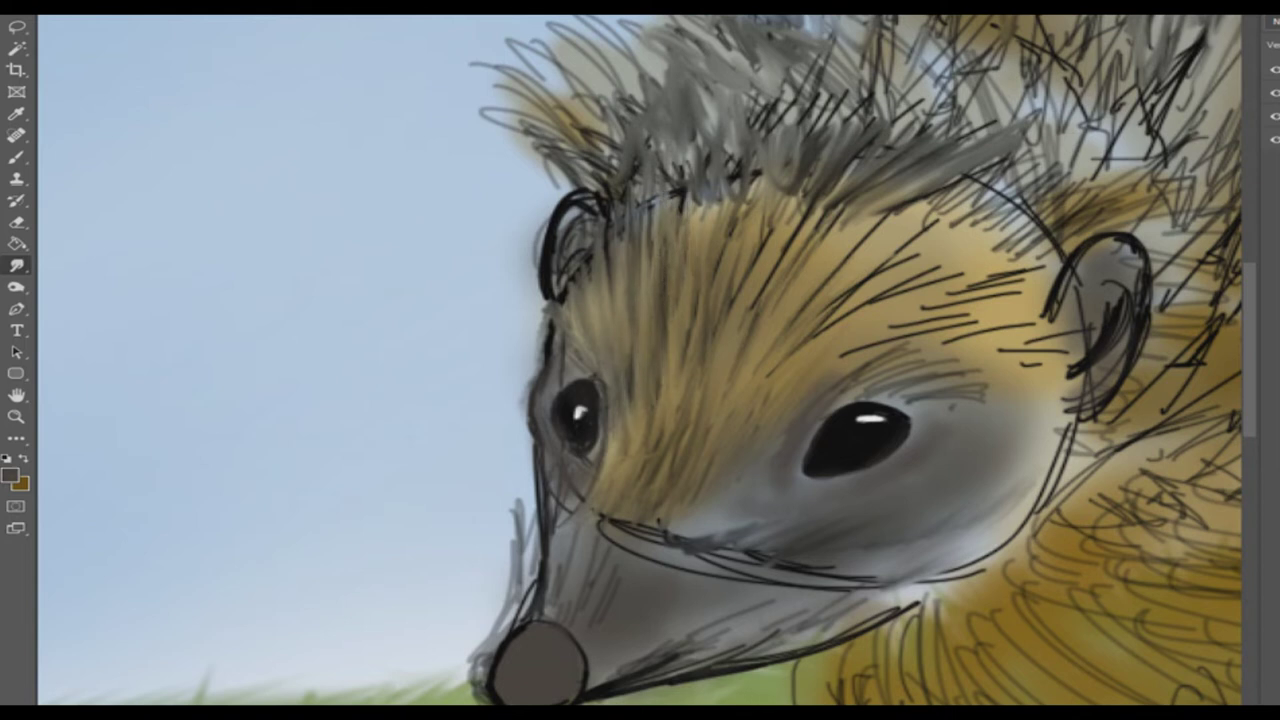
# Blend forehead fur above the right eye and left of centre
pyautogui.moveTo(830, 345); pyautogui.dragTo(900, 230)
pyautogui.moveTo(866, 315)
pyautogui.mouseDown()
pyautogui.moveTo(940, 220)
pyautogui.moveTo(830, 210)
pyautogui.mouseUp()
pyautogui.moveTo(800, 270); pyautogui.dragTo(812, 160)
pyautogui.moveTo(830, 255); pyautogui.dragTo(855, 145)
pyautogui.moveTo(815, 215); pyautogui.dragTo(830, 150)
pyautogui.moveTo(740, 280); pyautogui.dragTo(765, 160)
pyautogui.moveTo(775, 265); pyautogui.dragTo(805, 165)
pyautogui.moveTo(712, 224)
pyautogui.mouseDown()
pyautogui.moveTo(714, 186)
pyautogui.moveTo(730, 172)
pyautogui.mouseUp()
pyautogui.moveTo(650, 258); pyautogui.dragTo(682, 188)
pyautogui.moveTo(658, 438); pyautogui.dragTo(658, 354)
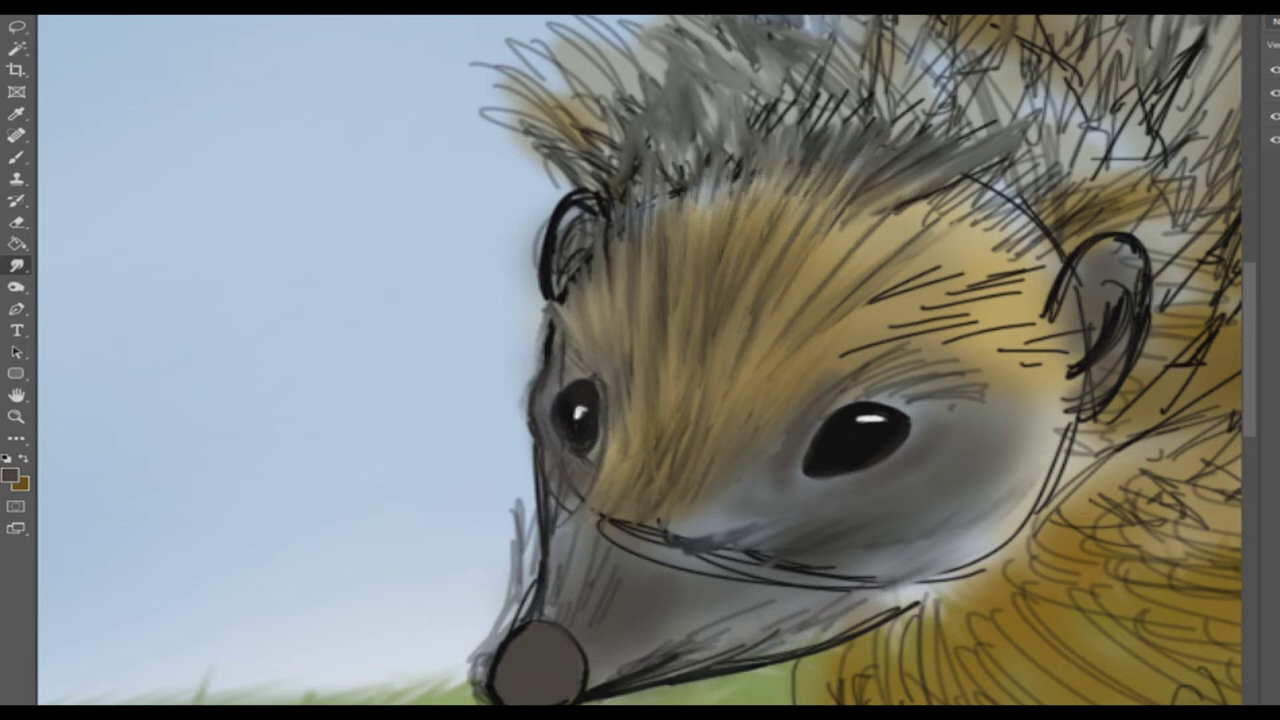
# Soften the mouth and whisker lines, left cheek and muzzle edges
pyautogui.moveTo(602, 556); pyautogui.dragTo(730, 524)
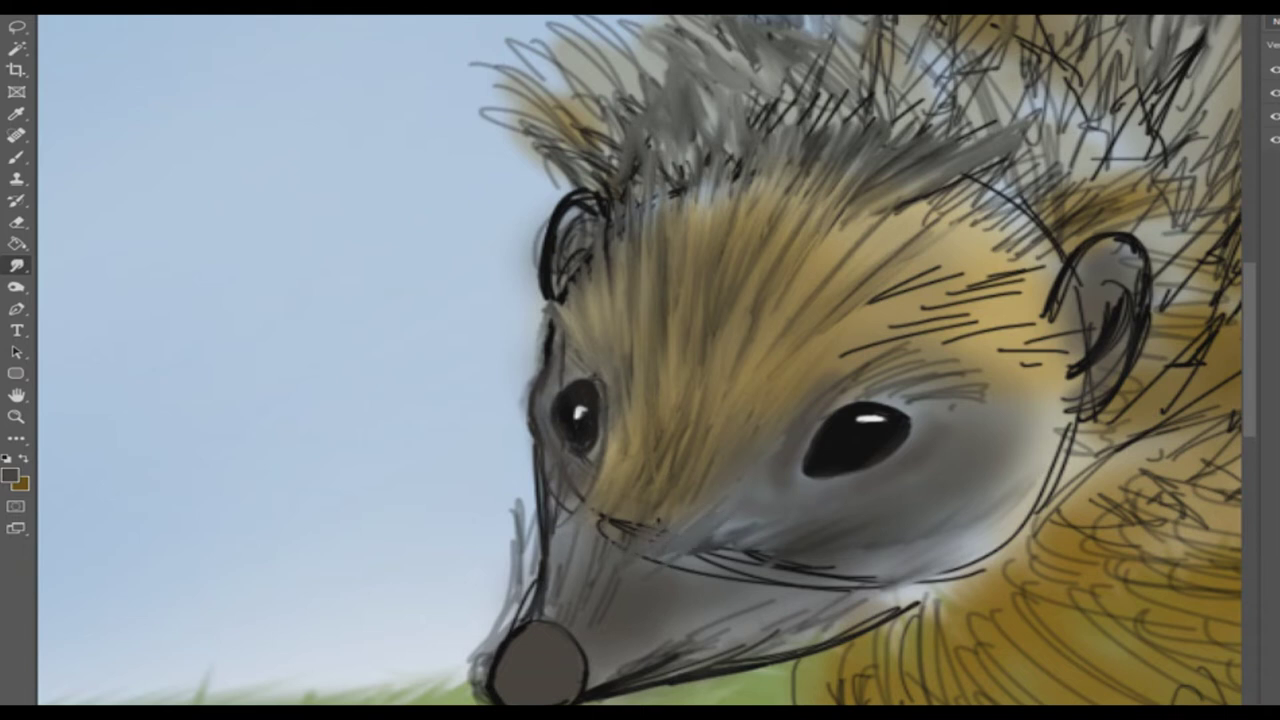
pyautogui.moveTo(560, 498); pyautogui.dragTo(558, 468)
pyautogui.moveTo(590, 376)
pyautogui.mouseDown()
pyautogui.moveTo(554, 326)
pyautogui.moveTo(548, 362)
pyautogui.mouseUp()
pyautogui.moveTo(534, 442); pyautogui.dragTo(565, 500)
pyautogui.moveTo(550, 546)
pyautogui.mouseDown()
pyautogui.moveTo(552, 598)
pyautogui.moveTo(560, 564)
pyautogui.moveTo(528, 616)
pyautogui.moveTo(548, 524)
pyautogui.moveTo(634, 530)
pyautogui.mouseUp()
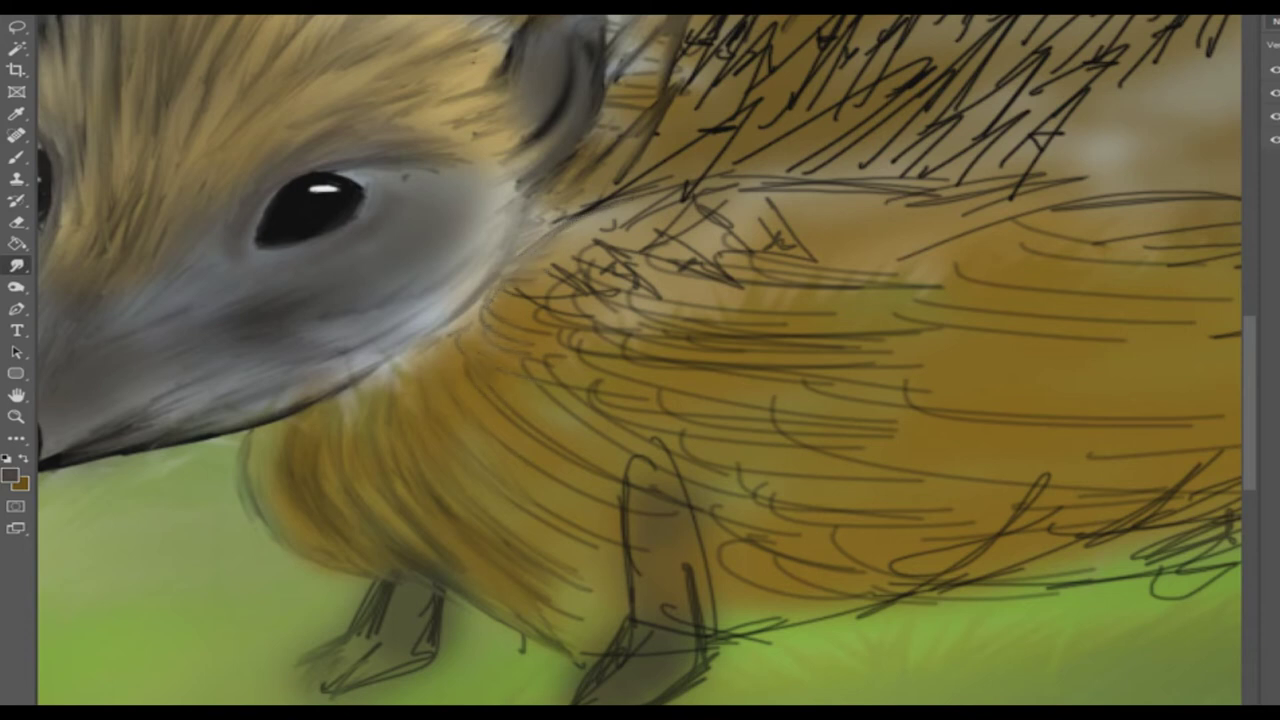
# Smudge the sketch lines along the back's top edge into the brown shoulder fur beside the face
pyautogui.moveTo(600, 244); pyautogui.dragTo(740, 210)
pyautogui.moveTo(660, 198); pyautogui.dragTo(775, 186)
pyautogui.moveTo(696, 188); pyautogui.dragTo(840, 186)
pyautogui.moveTo(620, 215)
pyautogui.mouseDown()
pyautogui.moveTo(750, 198)
pyautogui.moveTo(715, 212)
pyautogui.moveTo(788, 214)
pyautogui.mouseUp()
pyautogui.moveTo(650, 238); pyautogui.dragTo(796, 230)
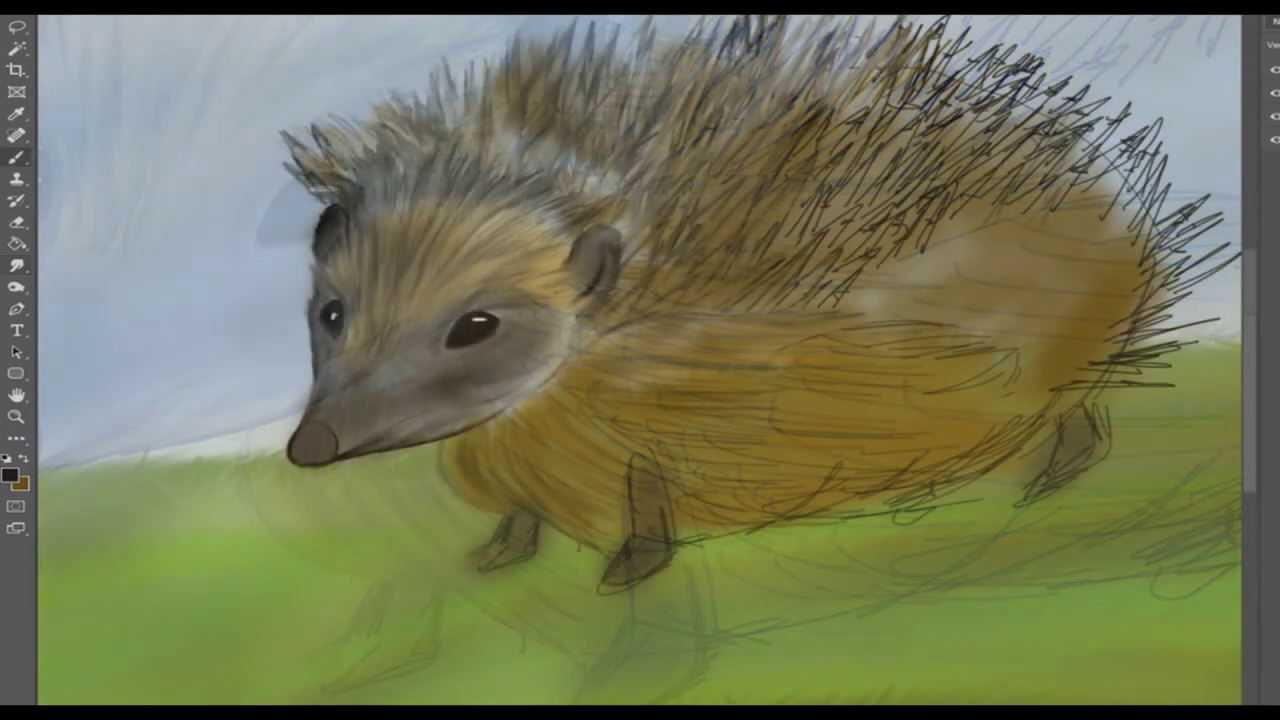
# Draw short dark spines across the top of the head and forehead
pyautogui.moveTo(402, 130)
pyautogui.mouseDown()
pyautogui.moveTo(404, 158)
pyautogui.moveTo(378, 134)
pyautogui.moveTo(386, 86)
pyautogui.moveTo(394, 118)
pyautogui.moveTo(344, 106)
pyautogui.mouseUp()
pyautogui.moveTo(374, 142)
pyautogui.mouseDown()
pyautogui.moveTo(350, 100)
pyautogui.moveTo(366, 112)
pyautogui.mouseUp()
pyautogui.moveTo(340, 130)
pyautogui.mouseDown()
pyautogui.moveTo(320, 108)
pyautogui.moveTo(342, 118)
pyautogui.mouseUp()
pyautogui.moveTo(342, 124); pyautogui.dragTo(340, 102)
pyautogui.moveTo(360, 178); pyautogui.dragTo(348, 140)
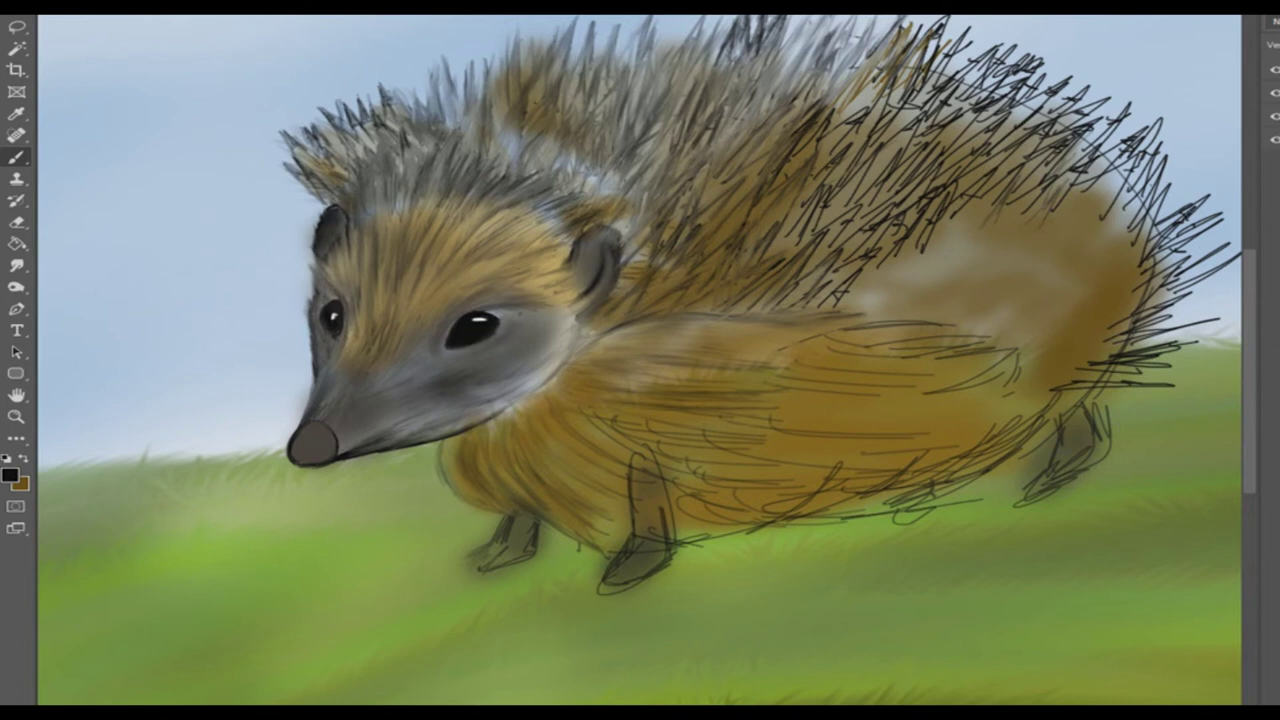
# Add thin dark spines on the upper back and along the right side of the back
pyautogui.moveTo(491, 128)
pyautogui.mouseDown()
pyautogui.moveTo(489, 84)
pyautogui.moveTo(468, 76)
pyautogui.mouseUp()
pyautogui.moveTo(458, 118)
pyautogui.mouseDown()
pyautogui.moveTo(450, 76)
pyautogui.moveTo(466, 58)
pyautogui.mouseUp()
pyautogui.moveTo(1082, 210)
pyautogui.mouseDown()
pyautogui.moveTo(1122, 170)
pyautogui.moveTo(1138, 204)
pyautogui.mouseUp()
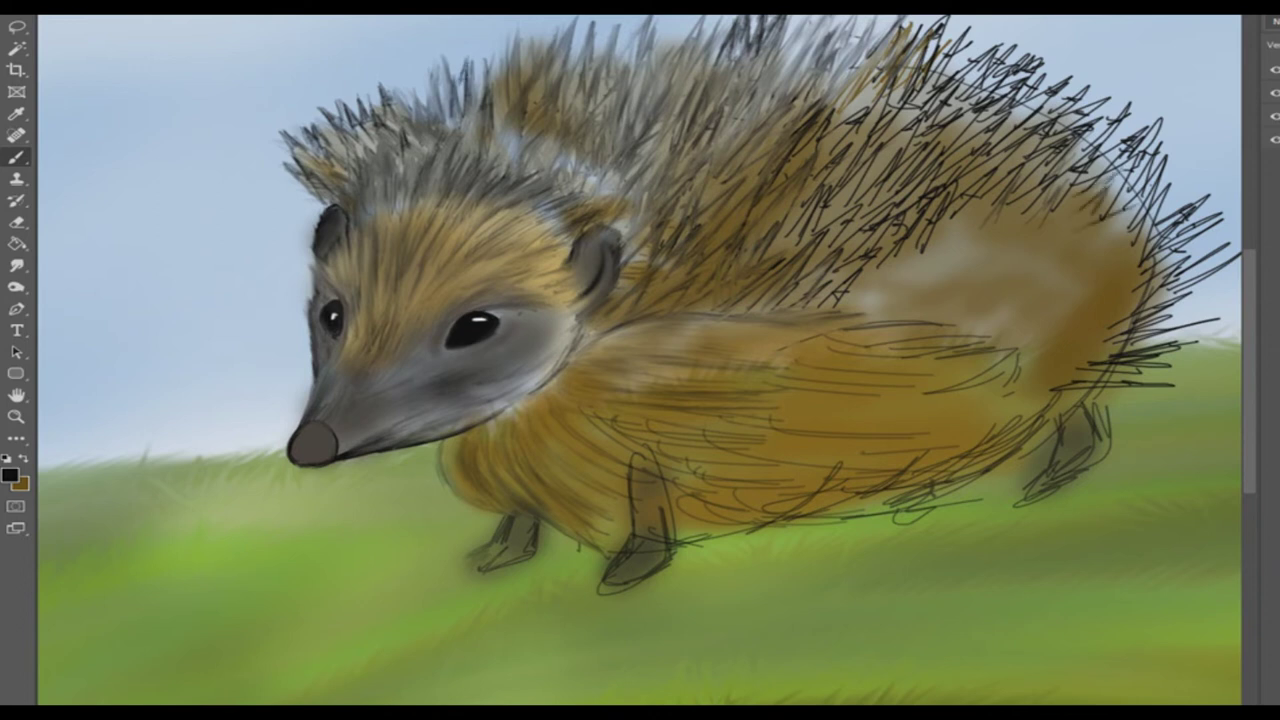
pyautogui.press('e')
pyautogui.press('b')
# Draw more short dark spines across the middle and right of the back
pyautogui.moveTo(1192, 232)
pyautogui.mouseDown()
pyautogui.moveTo(1162, 216)
pyautogui.moveTo(1142, 224)
pyautogui.mouseUp()
pyautogui.moveTo(882, 292)
pyautogui.mouseDown()
pyautogui.moveTo(884, 252)
pyautogui.moveTo(898, 270)
pyautogui.moveTo(874, 252)
pyautogui.moveTo(992, 212)
pyautogui.moveTo(958, 190)
pyautogui.mouseUp()
pyautogui.moveTo(994, 262); pyautogui.dragTo(1060, 216)
pyautogui.moveTo(1030, 272)
pyautogui.mouseDown()
pyautogui.moveTo(1096, 210)
pyautogui.moveTo(1108, 228)
pyautogui.mouseUp()
pyautogui.moveTo(944, 262); pyautogui.dragTo(964, 228)
pyautogui.moveTo(904, 290)
pyautogui.mouseDown()
pyautogui.moveTo(960, 214)
pyautogui.moveTo(932, 238)
pyautogui.mouseUp()
pyautogui.moveTo(944, 280); pyautogui.dragTo(998, 234)
pyautogui.moveTo(1104, 264); pyautogui.dragTo(1146, 226)
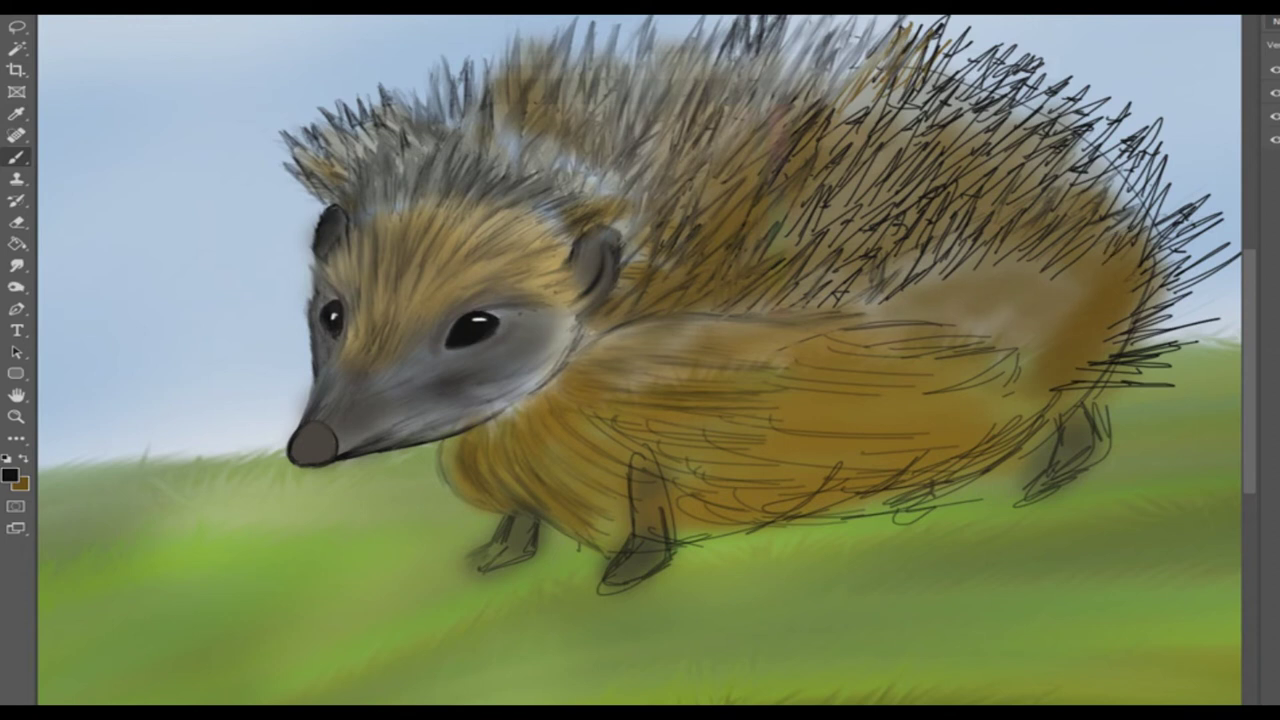
# Pick brown and paint it broadly over the grey spiny back
pyautogui.click(40, 10)
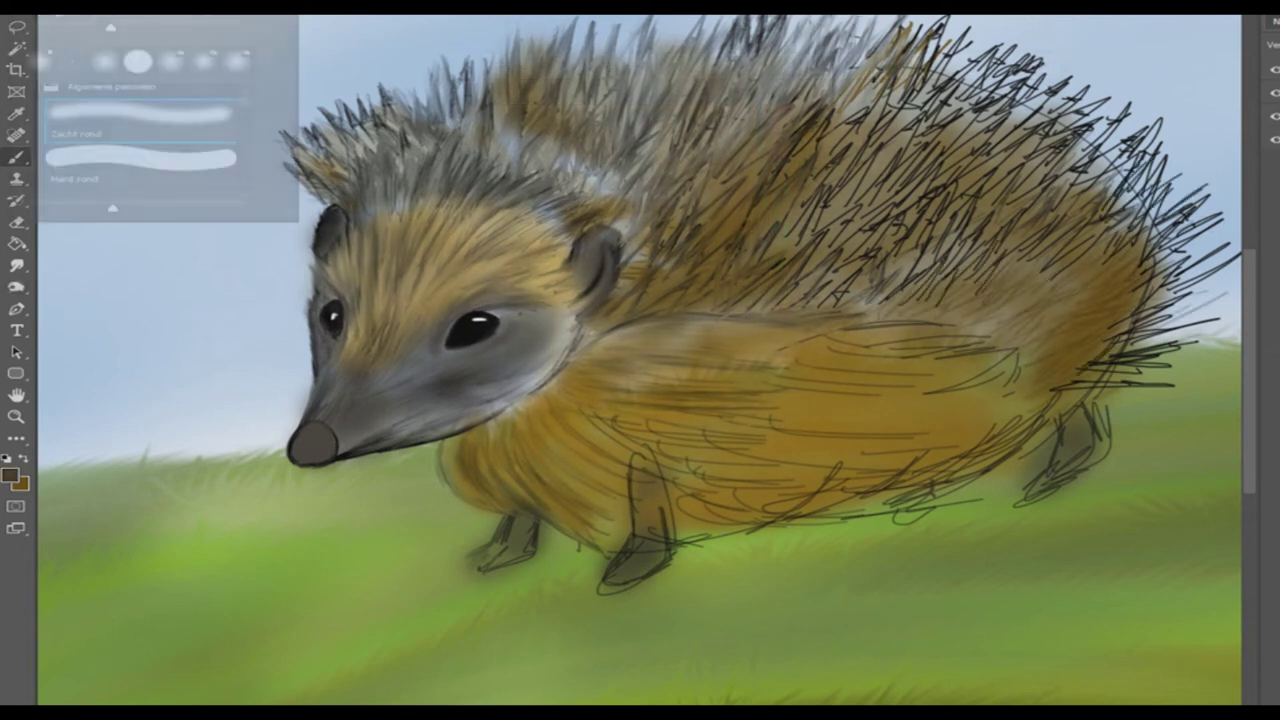
pyautogui.moveTo(640, 330); pyautogui.dragTo(1000, 110)
pyautogui.moveTo(930, 40)
pyautogui.mouseDown()
pyautogui.moveTo(770, 130)
pyautogui.moveTo(480, 185)
pyautogui.mouseUp()
pyautogui.moveTo(440, 130); pyautogui.dragTo(650, 240)
pyautogui.moveTo(580, 120); pyautogui.dragTo(1120, 70)
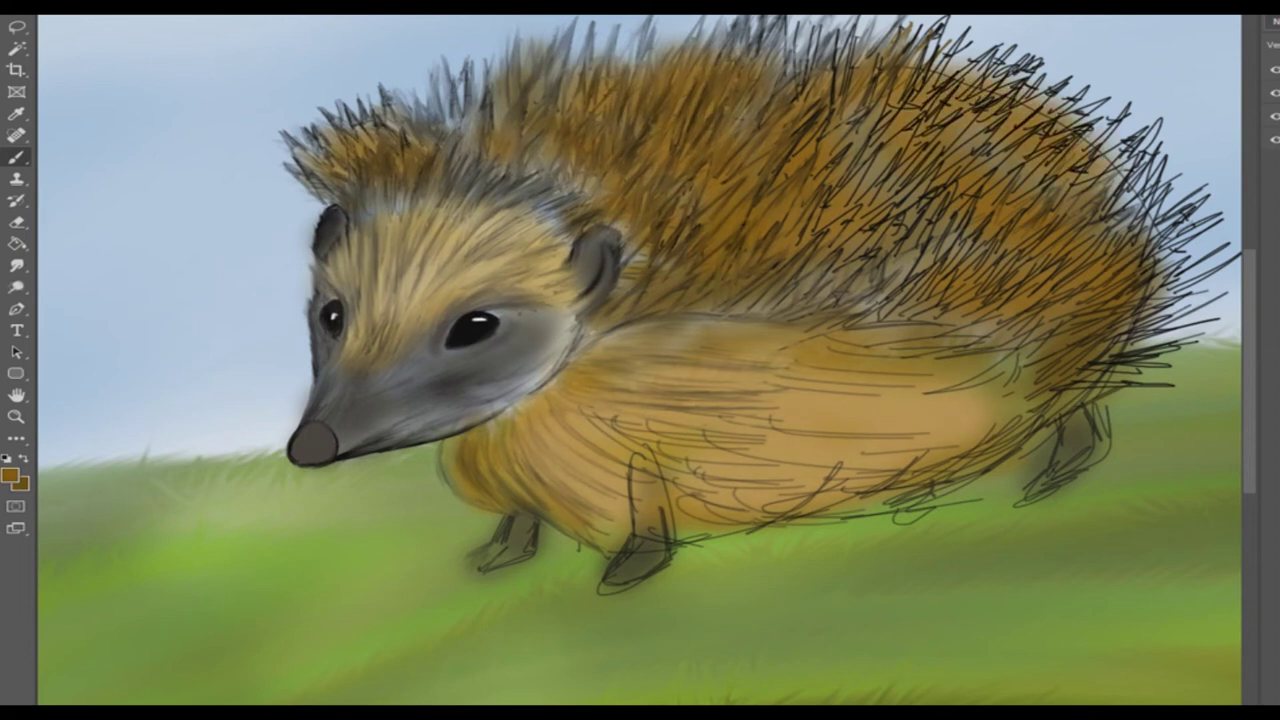
# Smudge small patches of the head fur and back to blend the brown
pyautogui.press('r')
pyautogui.moveTo(532, 209); pyautogui.dragTo(558, 217)
pyautogui.moveTo(835, 268); pyautogui.dragTo(880, 254)
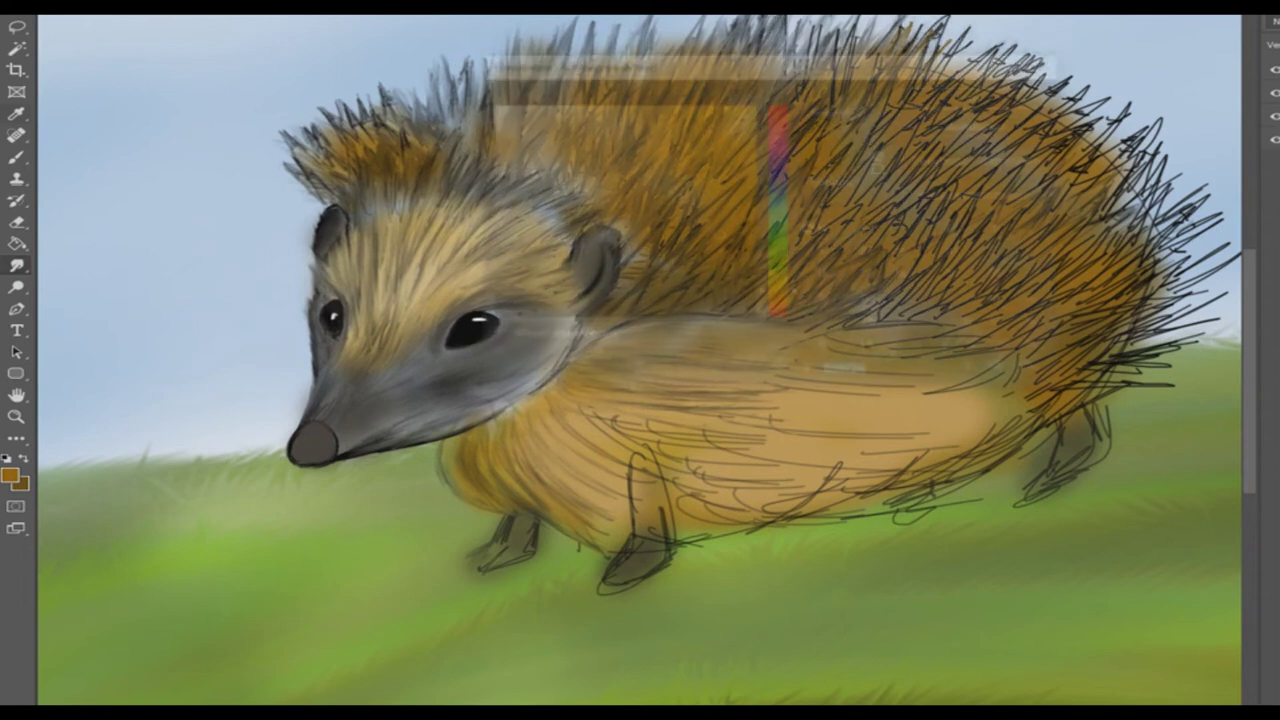
# Brush light tan strokes across the belly to make a pale underside
pyautogui.press('b')
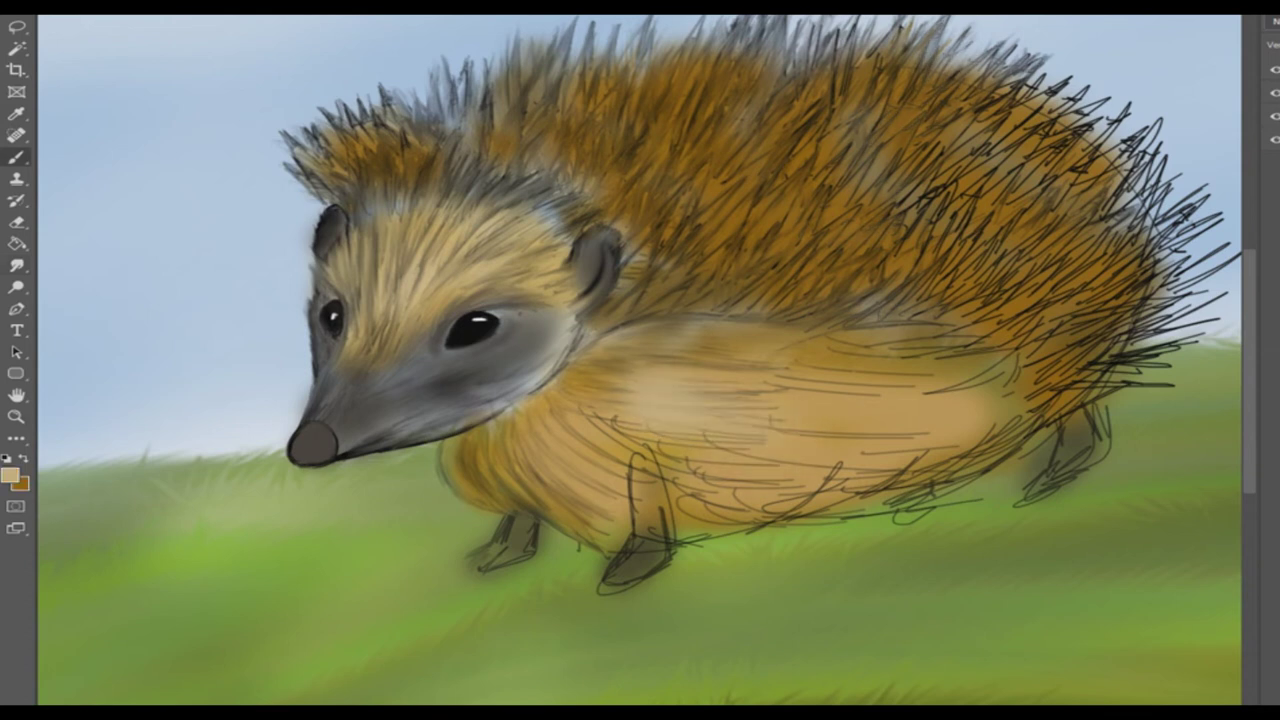
pyautogui.moveTo(700, 420); pyautogui.dragTo(920, 435)
pyautogui.press('r')
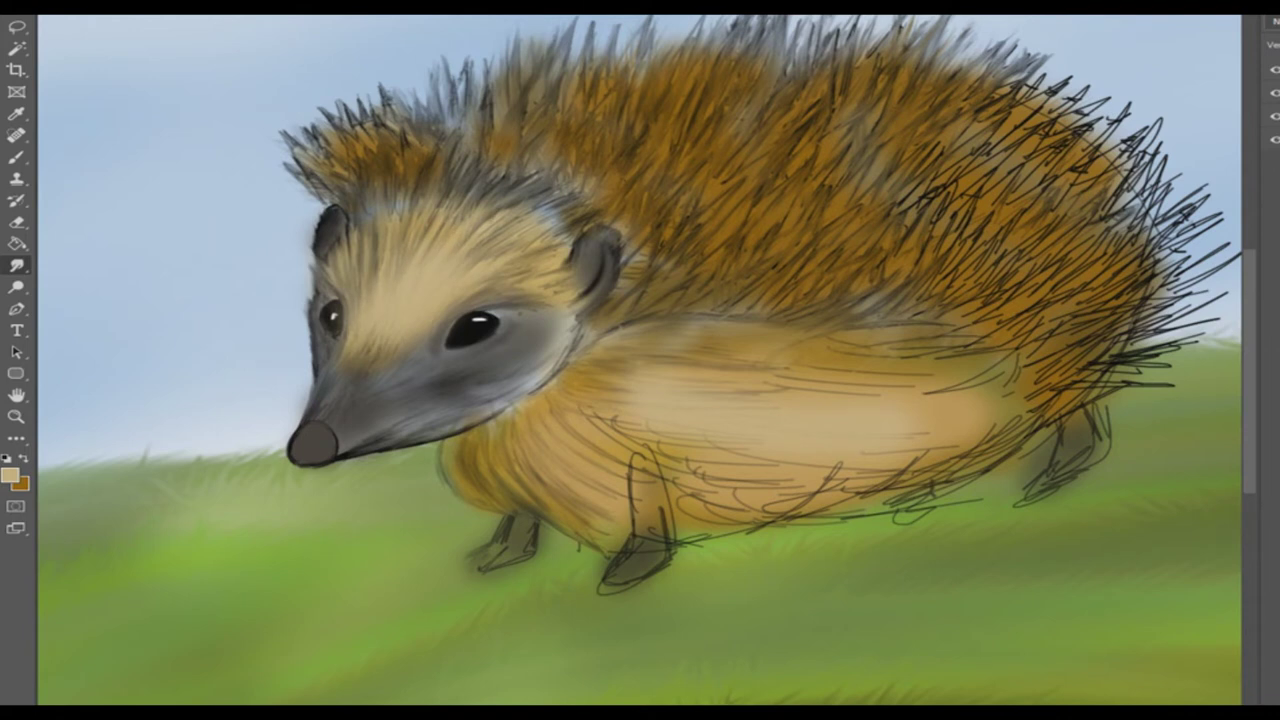
# Paint light tan highlight strokes on the forehead
pyautogui.press('b')
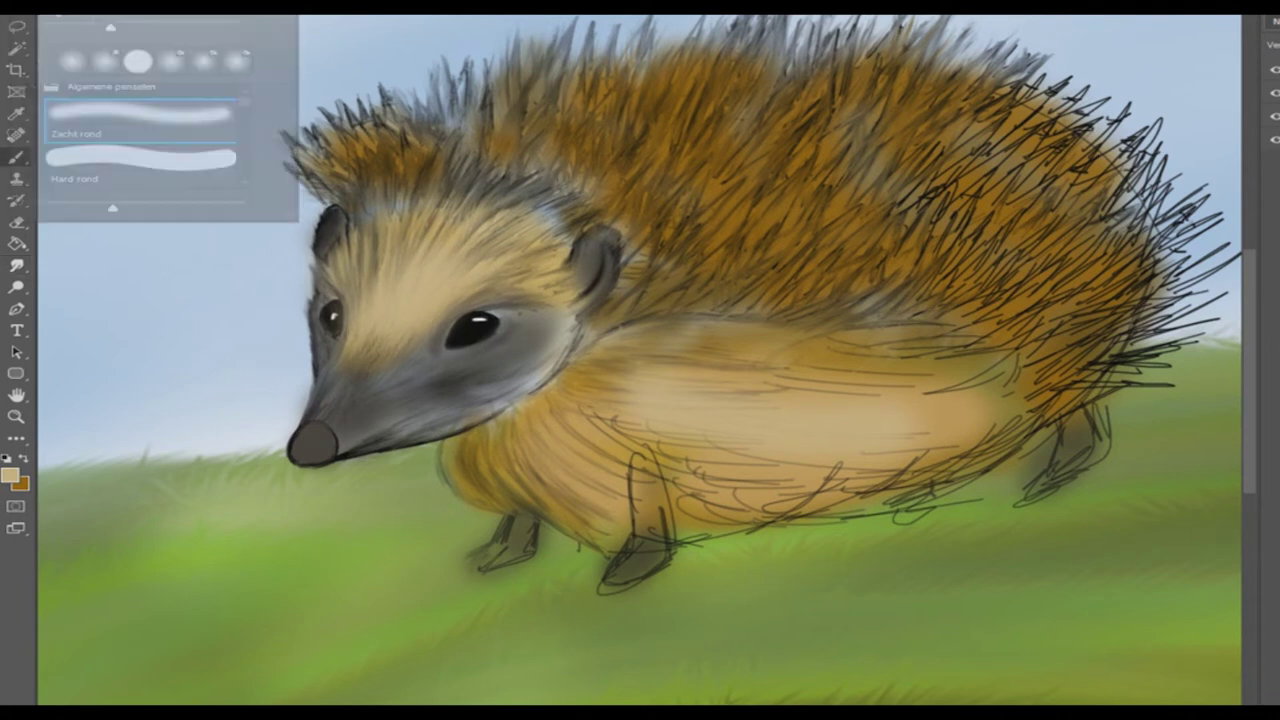
pyautogui.moveTo(370, 205); pyautogui.dragTo(405, 202)
pyautogui.moveTo(528, 210); pyautogui.dragTo(572, 238)
pyautogui.press('r')
# Smudge the forehead highlight into the fur and soften the fur near the ear and upper-right spines
pyautogui.moveTo(370, 208); pyautogui.dragTo(392, 184)
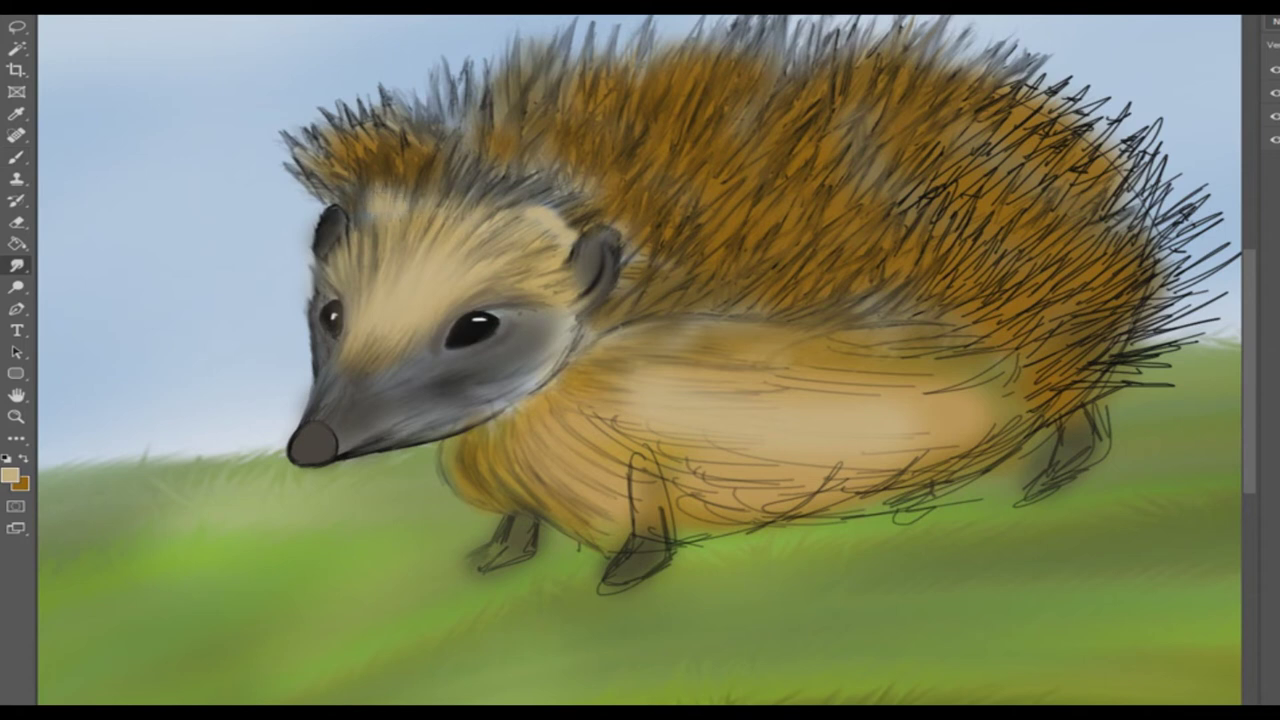
pyautogui.moveTo(540, 204); pyautogui.dragTo(584, 238)
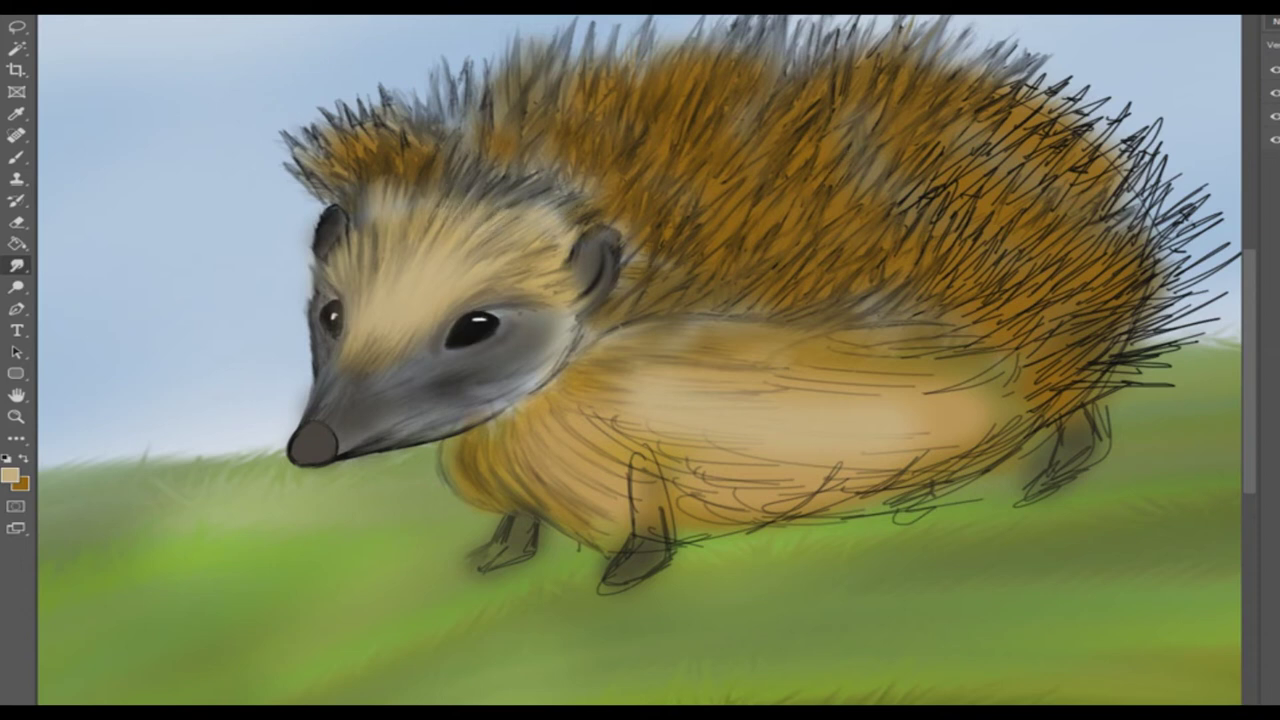
pyautogui.moveTo(1052, 88)
pyautogui.mouseDown()
pyautogui.moveTo(1014, 130)
pyautogui.moveTo(1020, 96)
pyautogui.moveTo(1000, 94)
pyautogui.mouseUp()
pyautogui.moveTo(938, 142); pyautogui.dragTo(928, 158)
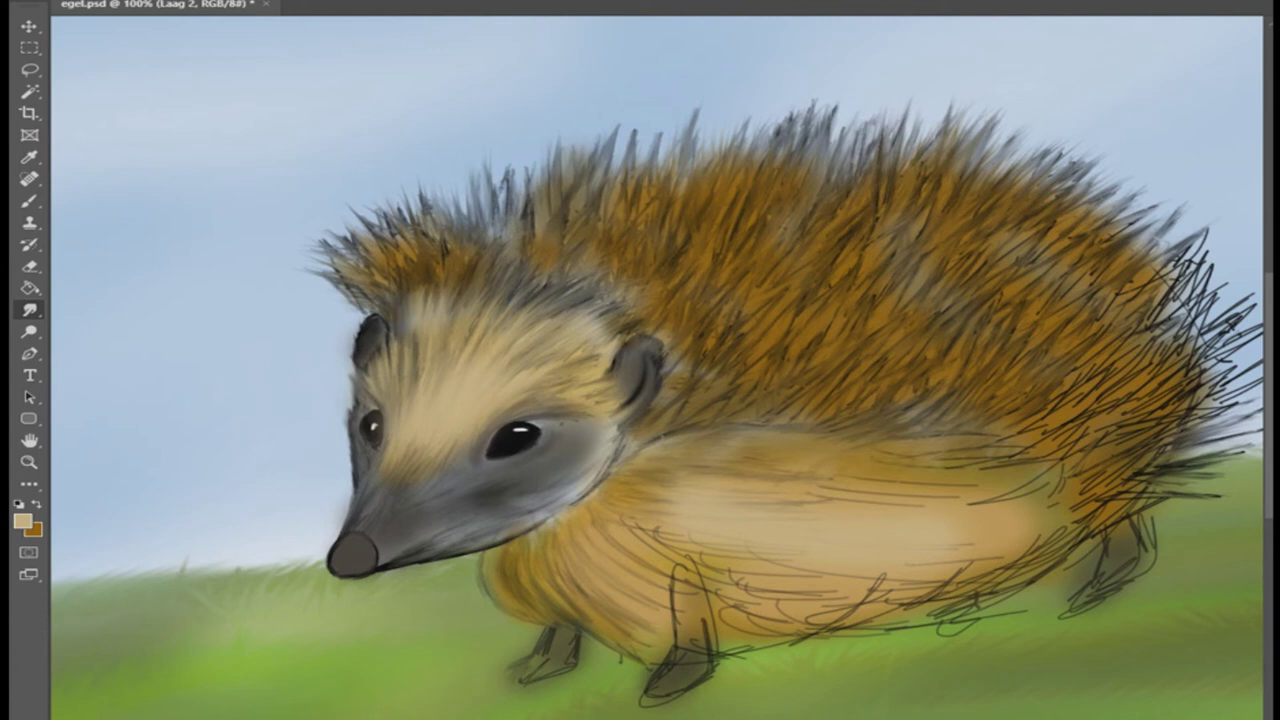
# Add dark spines atop the back and thin dark fur strokes down the right edge
pyautogui.moveTo(670, 172); pyautogui.dragTo(618, 156)
pyautogui.moveTo(752, 156); pyautogui.dragTo(742, 133)
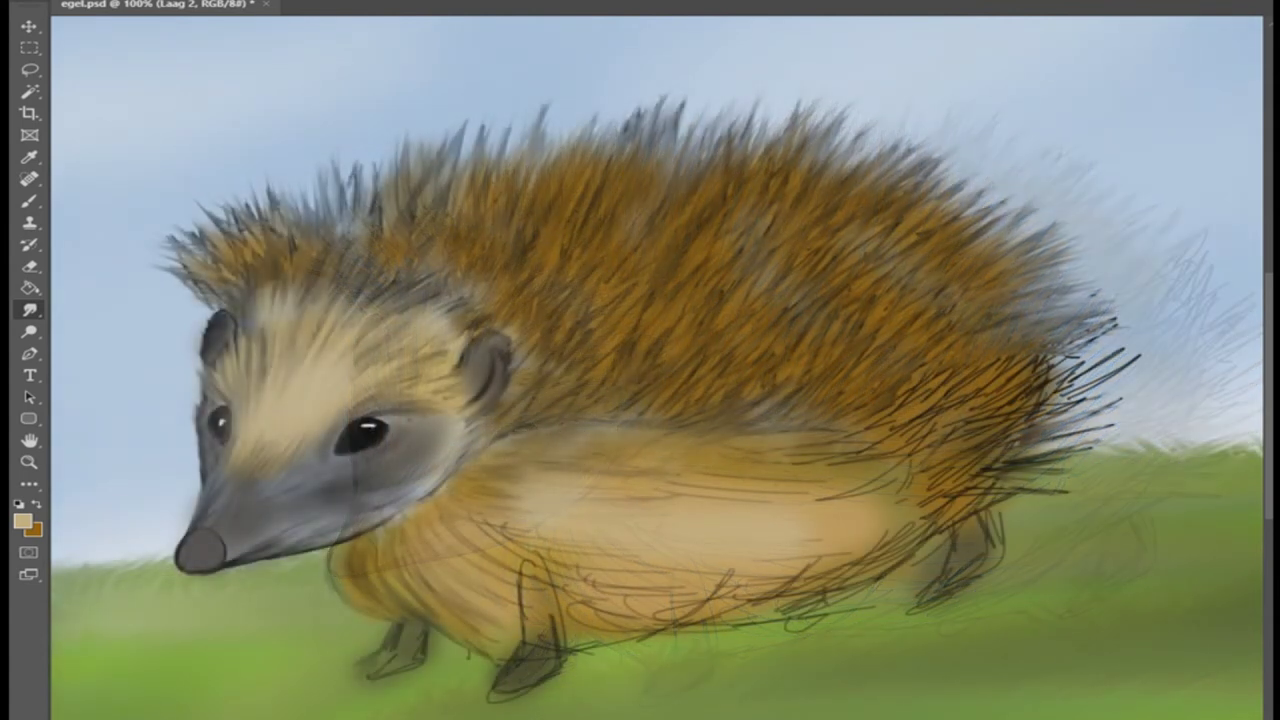
pyautogui.moveTo(1046, 372); pyautogui.dragTo(1108, 340)
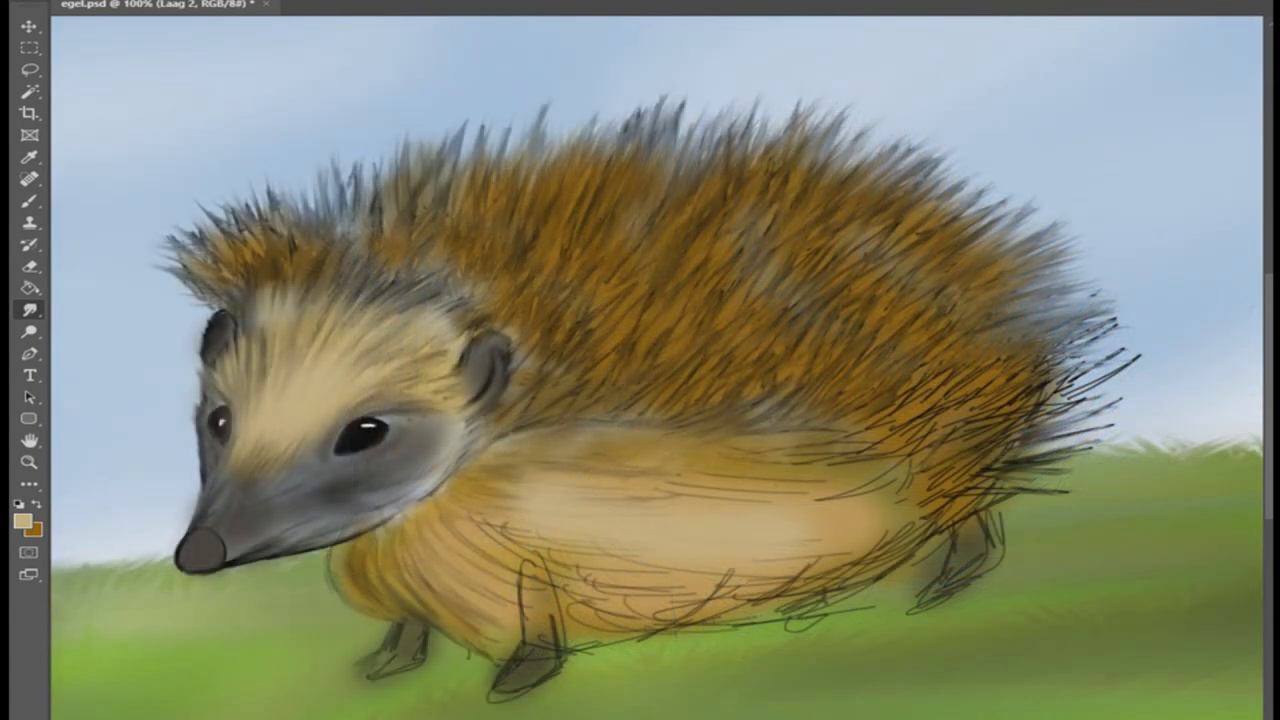
pyautogui.moveTo(1042, 382)
pyautogui.mouseDown()
pyautogui.moveTo(1116, 368)
pyautogui.moveTo(1104, 356)
pyautogui.mouseUp()
pyautogui.moveTo(1036, 394)
pyautogui.mouseDown()
pyautogui.moveTo(1098, 380)
pyautogui.moveTo(1072, 396)
pyautogui.mouseUp()
pyautogui.moveTo(912, 384); pyautogui.dragTo(954, 374)
pyautogui.moveTo(1062, 400)
pyautogui.mouseDown()
pyautogui.moveTo(1130, 364)
pyautogui.moveTo(1114, 404)
pyautogui.mouseUp()
pyautogui.moveTo(1034, 456); pyautogui.dragTo(1056, 450)
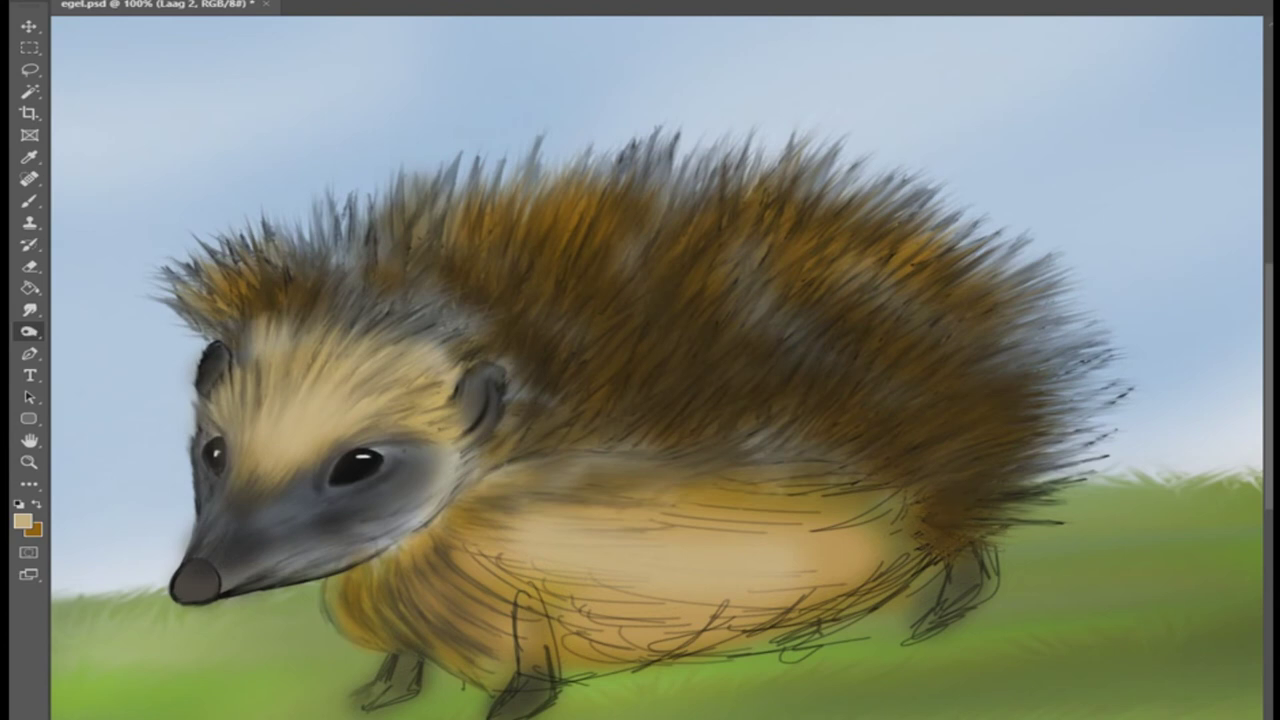
pyautogui.hotkey('ctrl', '-')
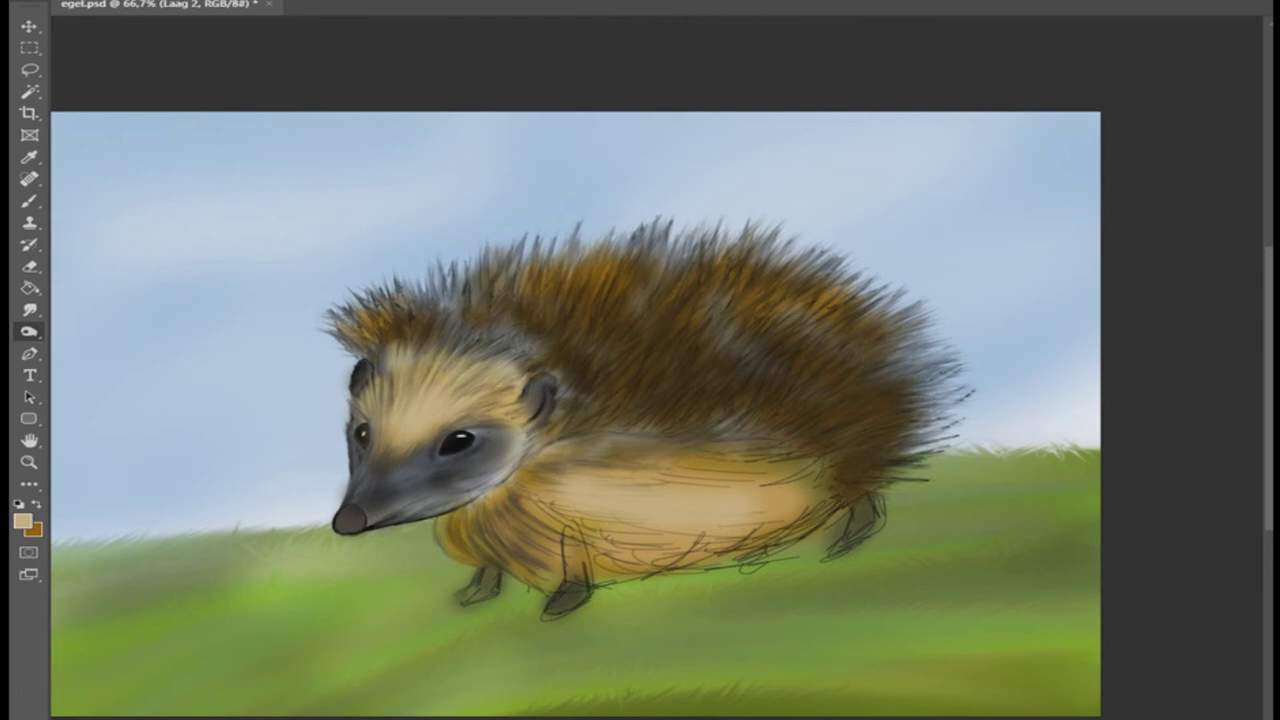
# Choose a small brush preset and set the foreground colour to pale cream
pyautogui.rightClick(29, 331)
pyautogui.click(100, 346)
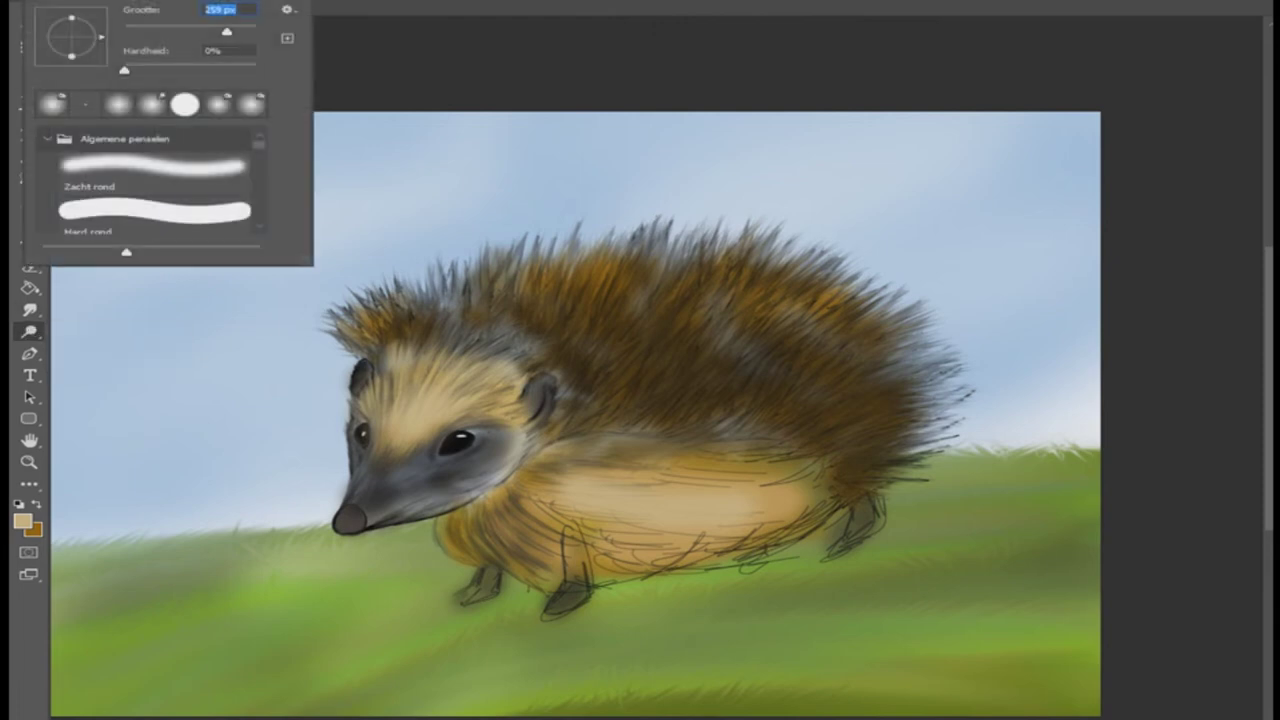
pyautogui.press('Return')
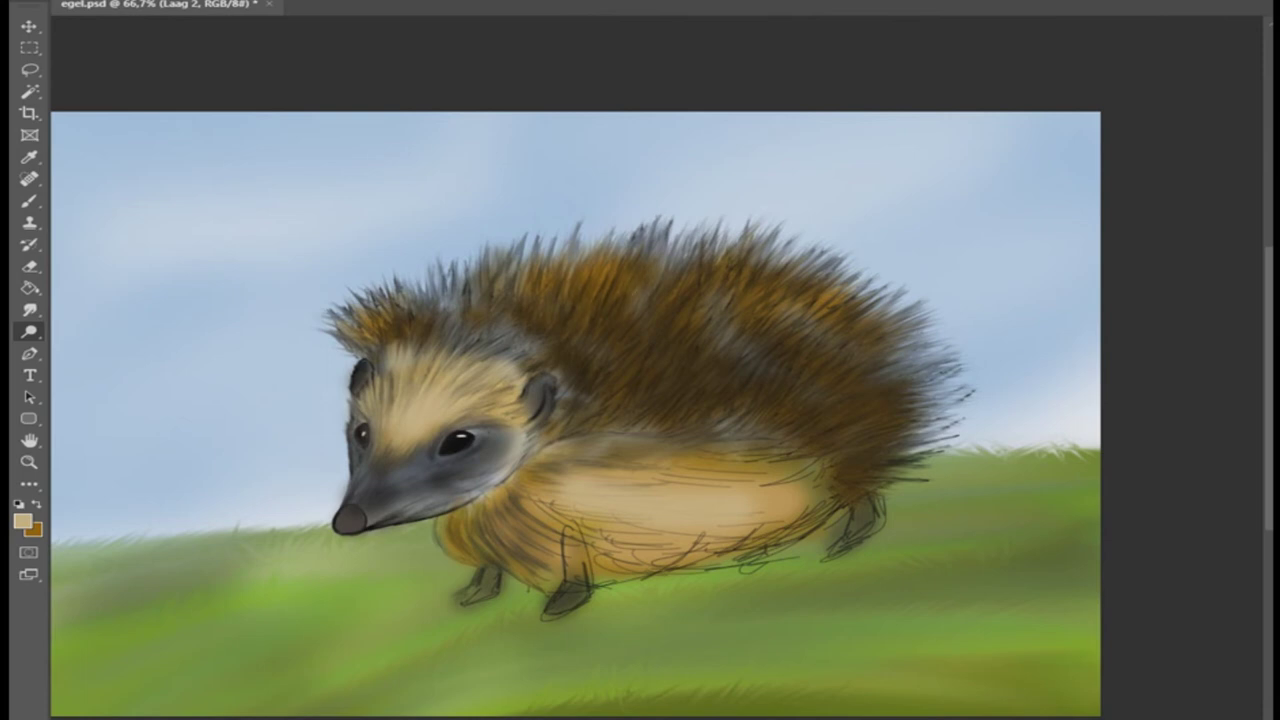
pyautogui.click(22, 519)
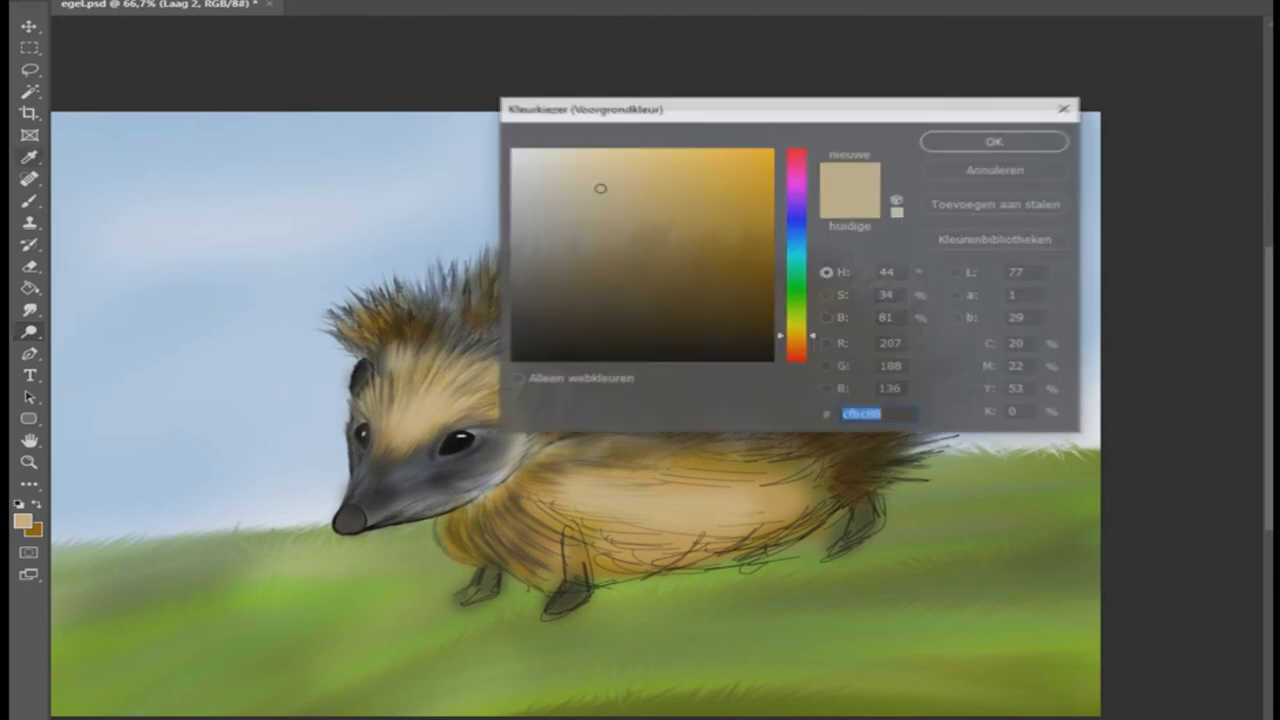
pyautogui.press('Return')
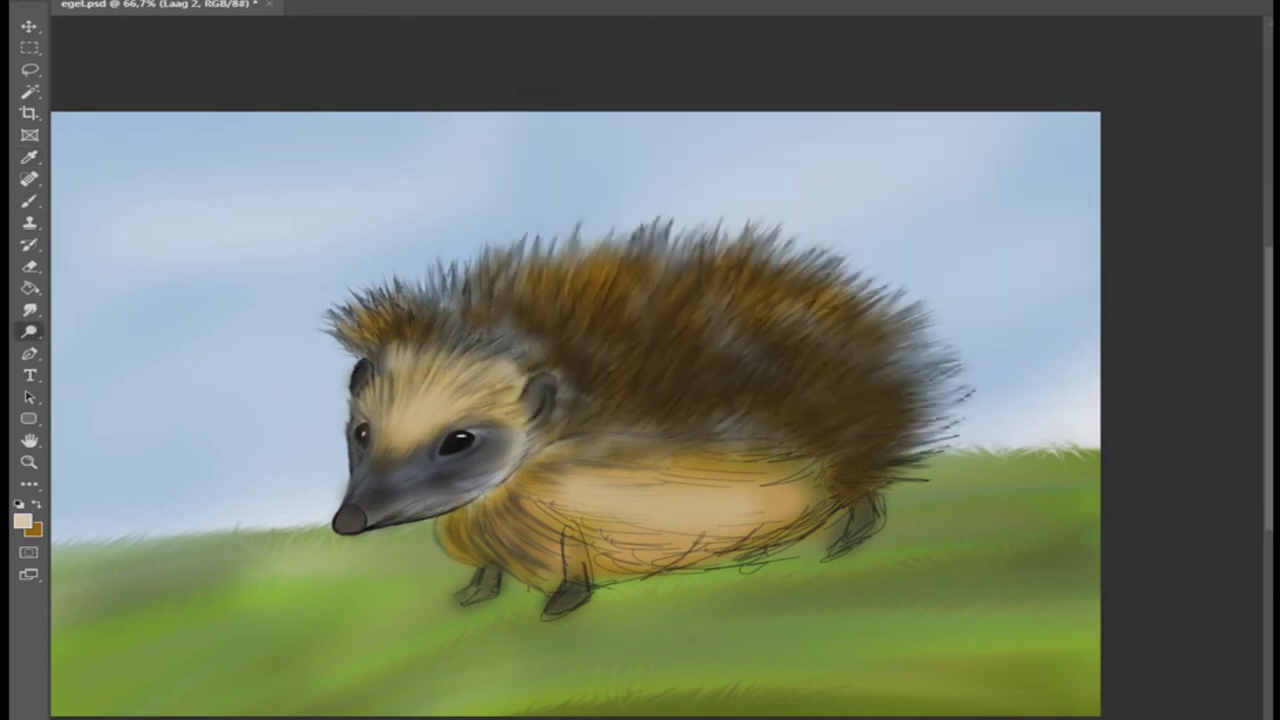
pyautogui.write('2')
pyautogui.press('Return')
# Paint thin pale cream hair strokes along the back
pyautogui.moveTo(628, 306); pyautogui.dragTo(612, 262)
pyautogui.moveTo(586, 316)
pyautogui.mouseDown()
pyautogui.moveTo(592, 270)
pyautogui.moveTo(566, 280)
pyautogui.mouseUp()
pyautogui.moveTo(560, 310)
pyautogui.mouseDown()
pyautogui.moveTo(542, 282)
pyautogui.moveTo(536, 296)
pyautogui.mouseUp()
pyautogui.moveTo(582, 334); pyautogui.dragTo(566, 316)
pyautogui.moveTo(596, 360)
pyautogui.mouseDown()
pyautogui.moveTo(608, 314)
pyautogui.moveTo(636, 306)
pyautogui.mouseUp()
pyautogui.moveTo(586, 376); pyautogui.dragTo(596, 366)
pyautogui.moveTo(654, 294); pyautogui.dragTo(660, 280)
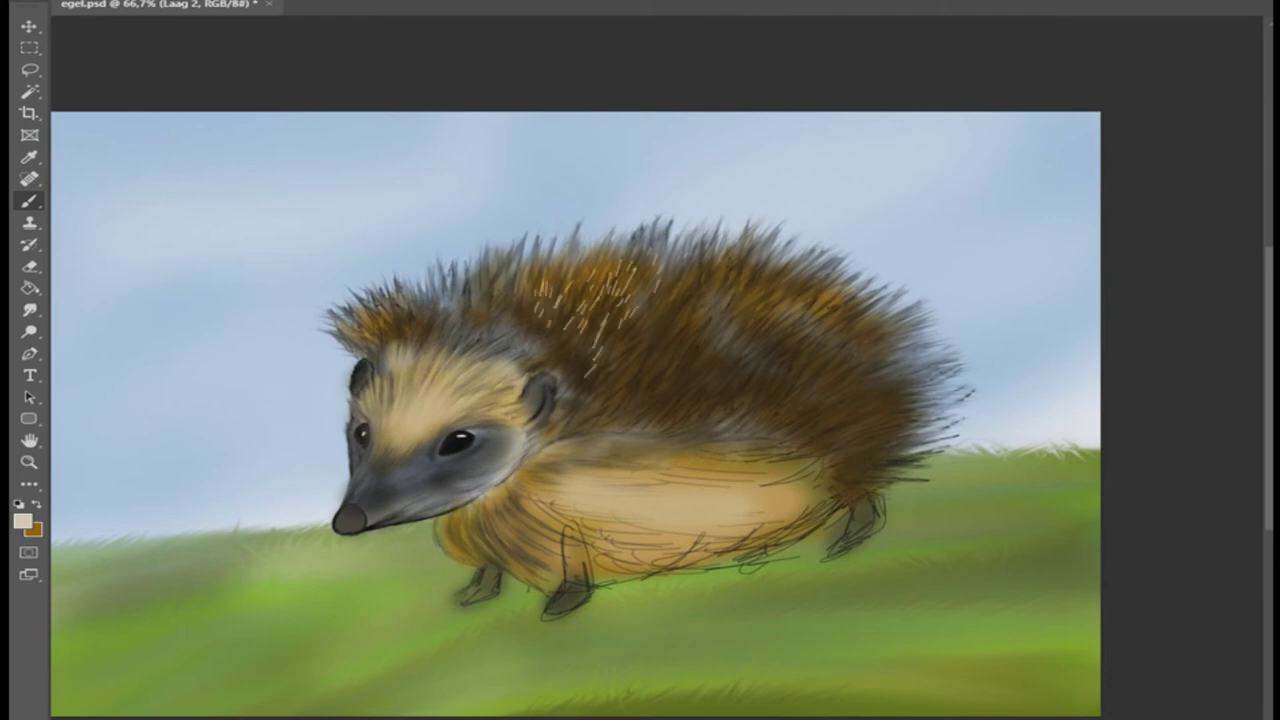
# Add pale cream hairs on the head, snout and shoulder spines
pyautogui.moveTo(408, 400); pyautogui.dragTo(410, 338)
pyautogui.moveTo(436, 366)
pyautogui.mouseDown()
pyautogui.moveTo(424, 320)
pyautogui.moveTo(444, 336)
pyautogui.mouseUp()
pyautogui.moveTo(458, 386); pyautogui.dragTo(446, 362)
pyautogui.moveTo(370, 486)
pyautogui.mouseDown()
pyautogui.moveTo(366, 468)
pyautogui.moveTo(400, 466)
pyautogui.mouseUp()
pyautogui.moveTo(382, 506)
pyautogui.mouseDown()
pyautogui.moveTo(426, 478)
pyautogui.moveTo(410, 498)
pyautogui.mouseUp()
pyautogui.moveTo(672, 306); pyautogui.dragTo(706, 258)
pyautogui.moveTo(610, 374); pyautogui.dragTo(646, 330)
pyautogui.moveTo(502, 312); pyautogui.dragTo(496, 276)
# Switch between the Blur and Smudge tools in the toning tool group, then return to the Brush
pyautogui.rightClick(29, 309)
pyautogui.click(90, 307)
pyautogui.press('Return')
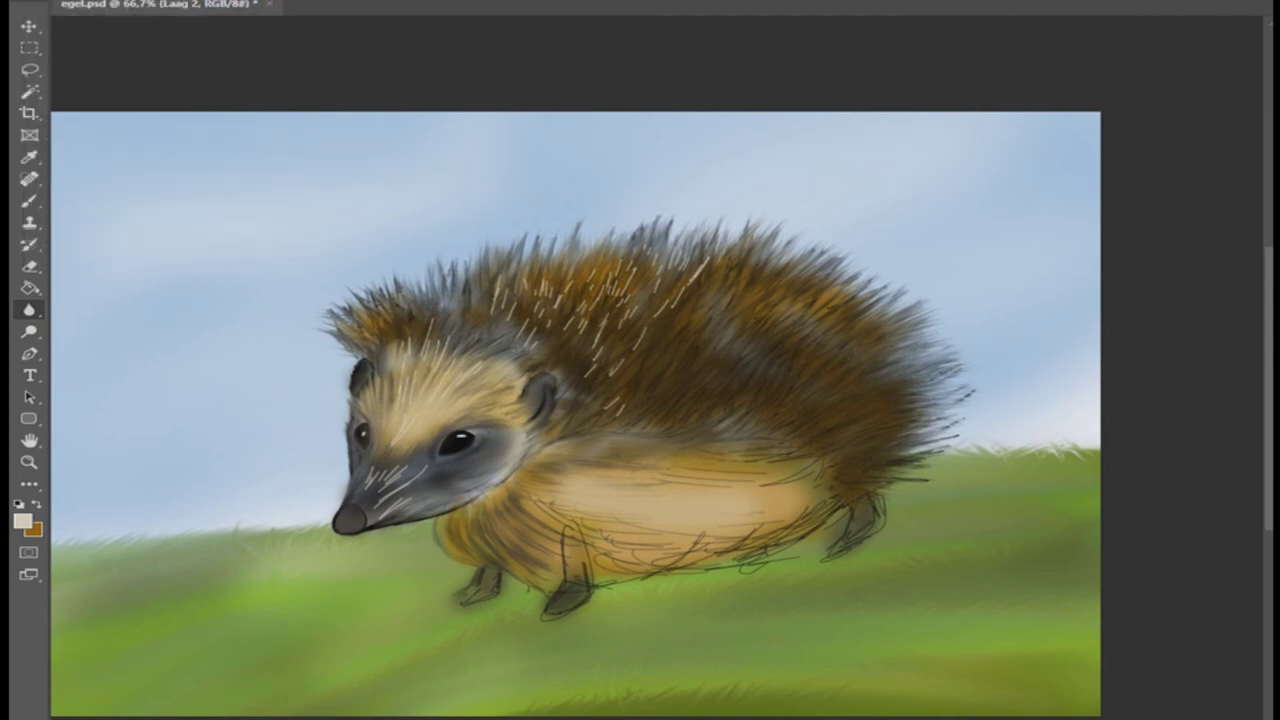
pyautogui.rightClick(29, 309)
pyautogui.click(100, 364)
pyautogui.press('Return')
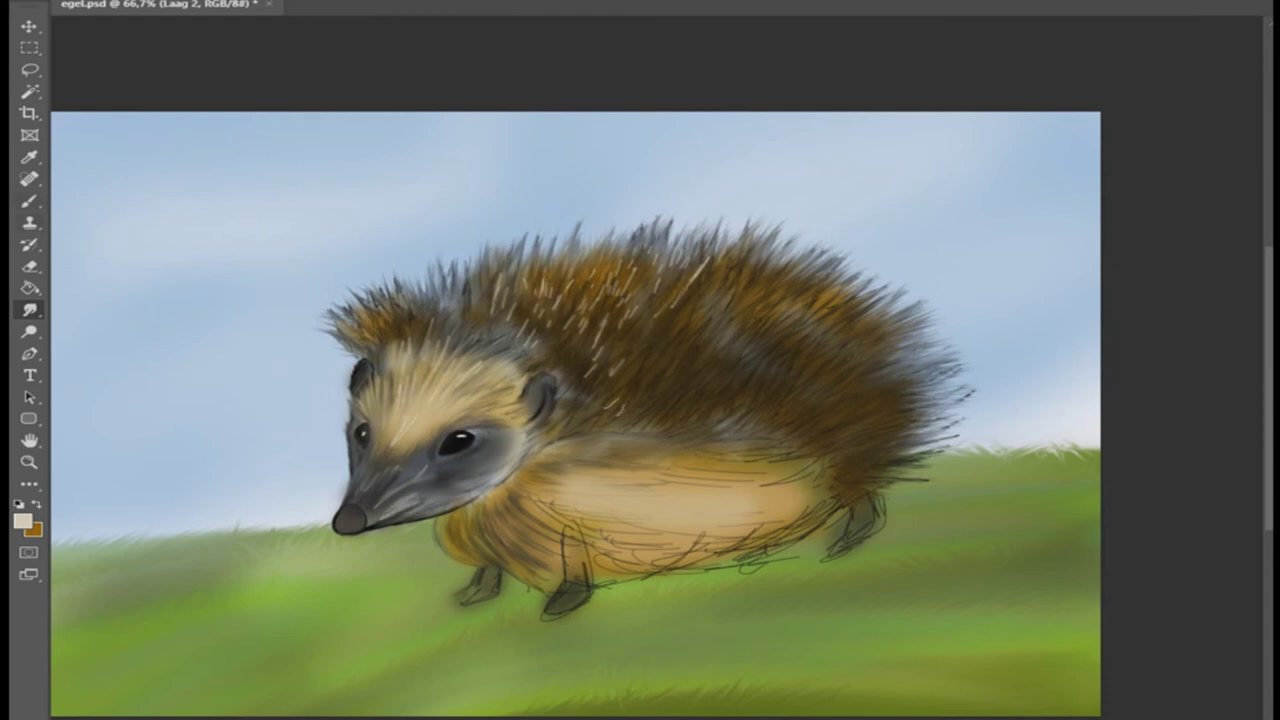
pyautogui.press('b')
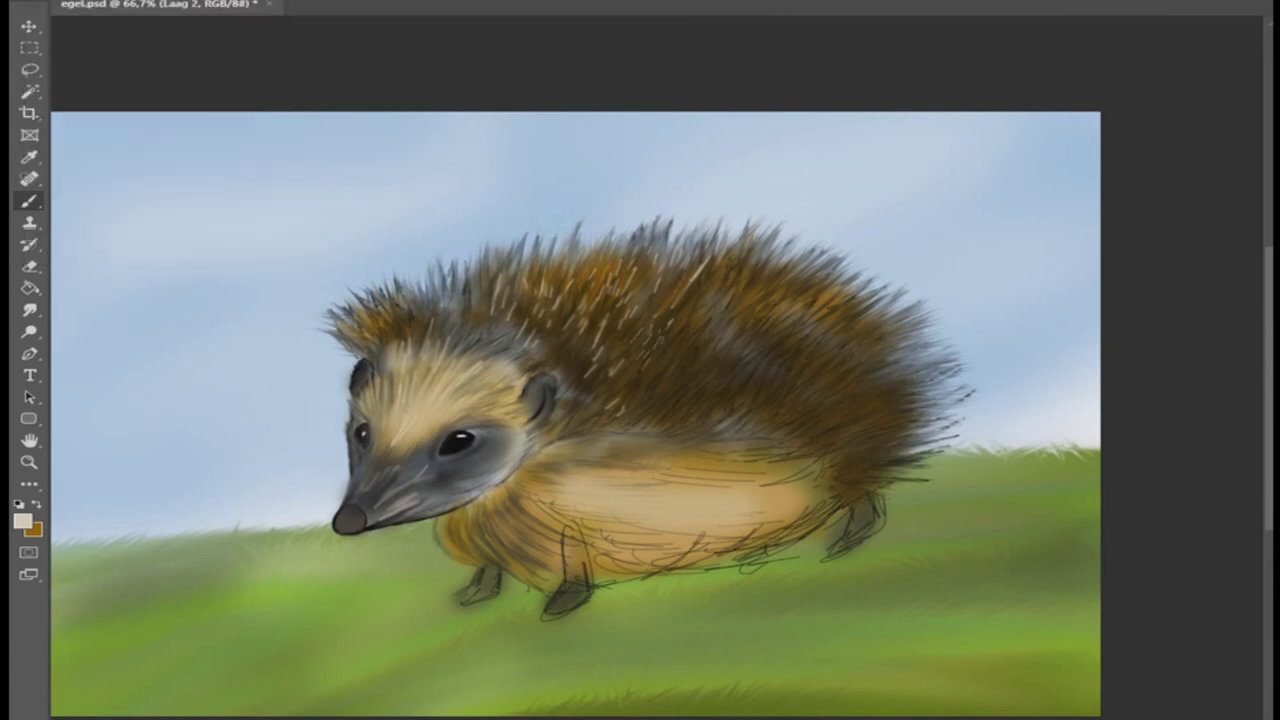
# Paint light spine streaks near the head and across the back fur
pyautogui.moveTo(470, 314); pyautogui.dragTo(464, 277)
pyautogui.moveTo(672, 318)
pyautogui.mouseDown()
pyautogui.moveTo(657, 285)
pyautogui.moveTo(716, 275)
pyautogui.mouseUp()
pyautogui.moveTo(712, 318); pyautogui.dragTo(690, 293)
pyautogui.moveTo(716, 340)
pyautogui.mouseDown()
pyautogui.moveTo(708, 300)
pyautogui.moveTo(730, 324)
pyautogui.mouseUp()
pyautogui.moveTo(660, 418); pyautogui.dragTo(670, 362)
pyautogui.moveTo(700, 410)
pyautogui.mouseDown()
pyautogui.moveTo(706, 362)
pyautogui.moveTo(732, 350)
pyautogui.mouseUp()
# Extend light spine streaks toward the rear and over the right-side fur
pyautogui.moveTo(764, 340); pyautogui.dragTo(810, 300)
pyautogui.moveTo(734, 400); pyautogui.dragTo(776, 342)
pyautogui.moveTo(770, 392); pyautogui.dragTo(798, 360)
pyautogui.moveTo(838, 336); pyautogui.dragTo(878, 320)
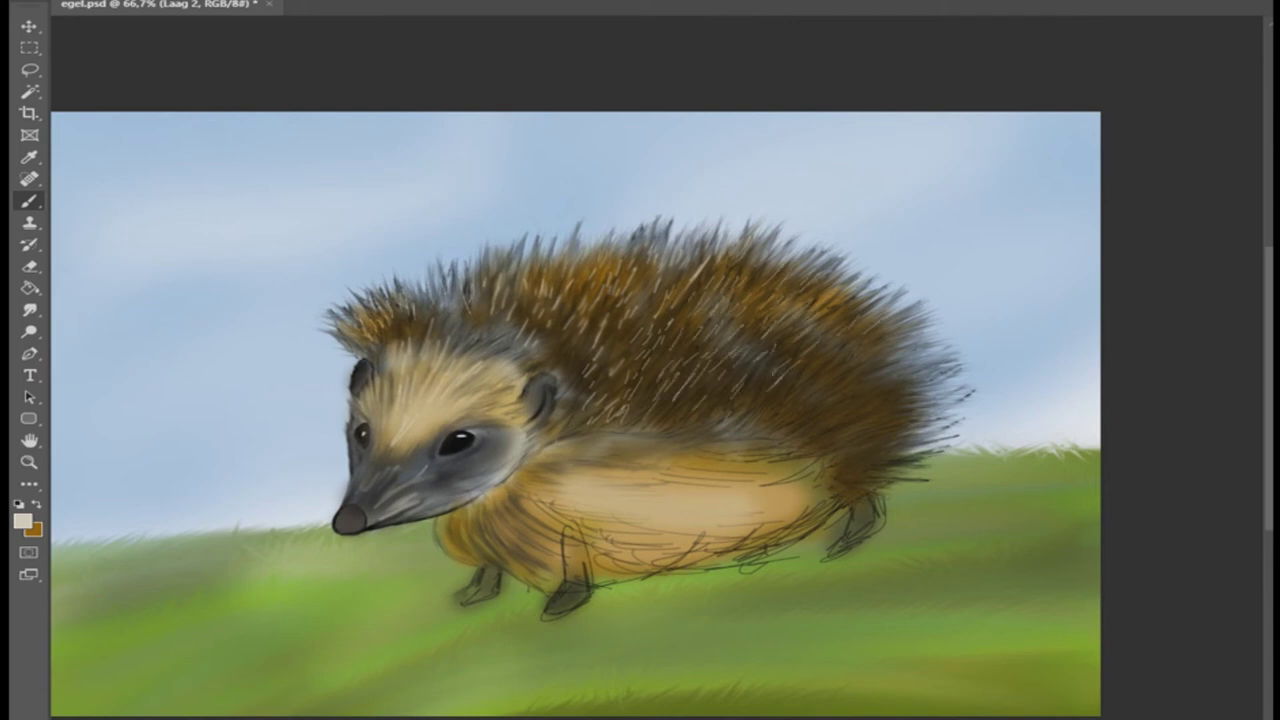
pyautogui.moveTo(826, 362); pyautogui.dragTo(890, 318)
pyautogui.moveTo(788, 428)
pyautogui.mouseDown()
pyautogui.moveTo(878, 358)
pyautogui.moveTo(882, 408)
pyautogui.mouseUp()
pyautogui.moveTo(866, 470); pyautogui.dragTo(912, 444)
pyautogui.moveTo(850, 482); pyautogui.dragTo(898, 476)
pyautogui.press('r')
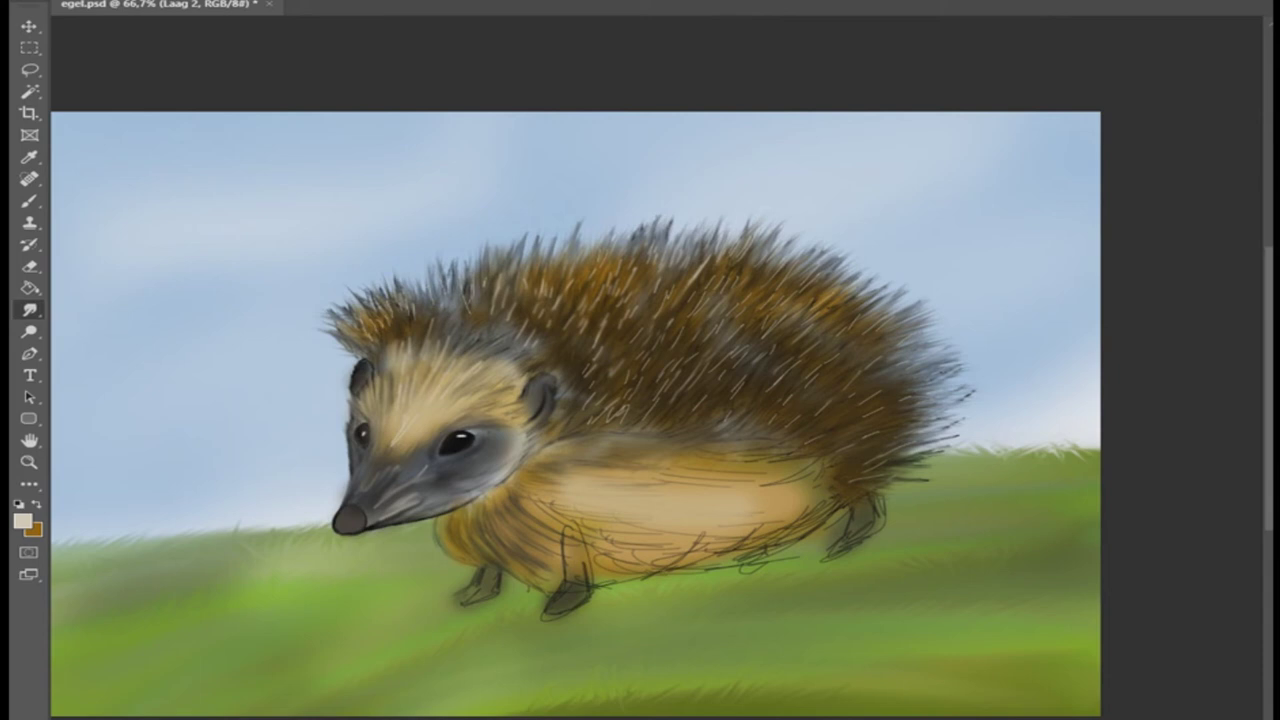
# Zoom in to 200% and shape a dark brown left foot with toes
pyautogui.hotkey('ctrl', '+')
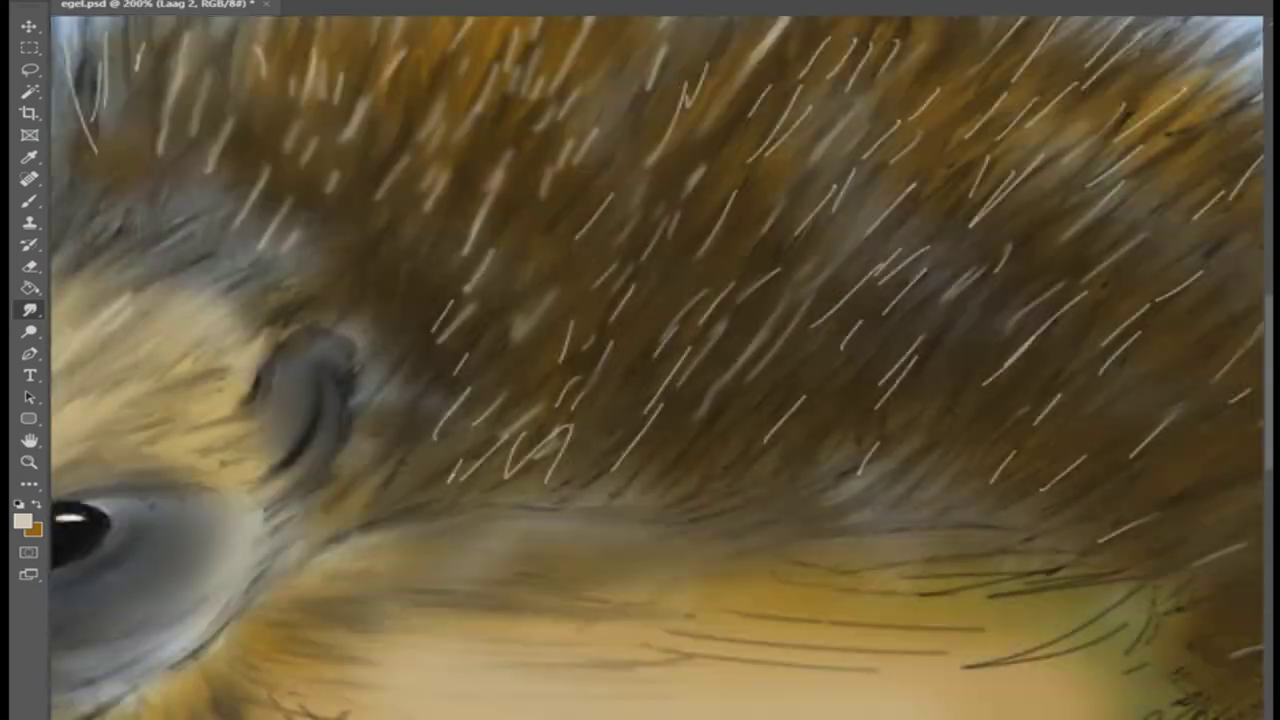
pyautogui.scroll(-5, 640, 400)
pyautogui.moveTo(588, 420)
pyautogui.mouseDown()
pyautogui.moveTo(532, 458)
pyautogui.moveTo(534, 505)
pyautogui.mouseUp()
pyautogui.moveTo(630, 425)
pyautogui.mouseDown()
pyautogui.moveTo(580, 492)
pyautogui.moveTo(636, 448)
pyautogui.moveTo(614, 446)
pyautogui.mouseUp()
pyautogui.moveTo(682, 386)
pyautogui.mouseDown()
pyautogui.moveTo(624, 444)
pyautogui.moveTo(644, 398)
pyautogui.mouseUp()
pyautogui.moveTo(630, 452); pyautogui.dragTo(560, 500)
pyautogui.moveTo(702, 380); pyautogui.dragTo(640, 455)
pyautogui.moveTo(596, 408); pyautogui.dragTo(548, 436)
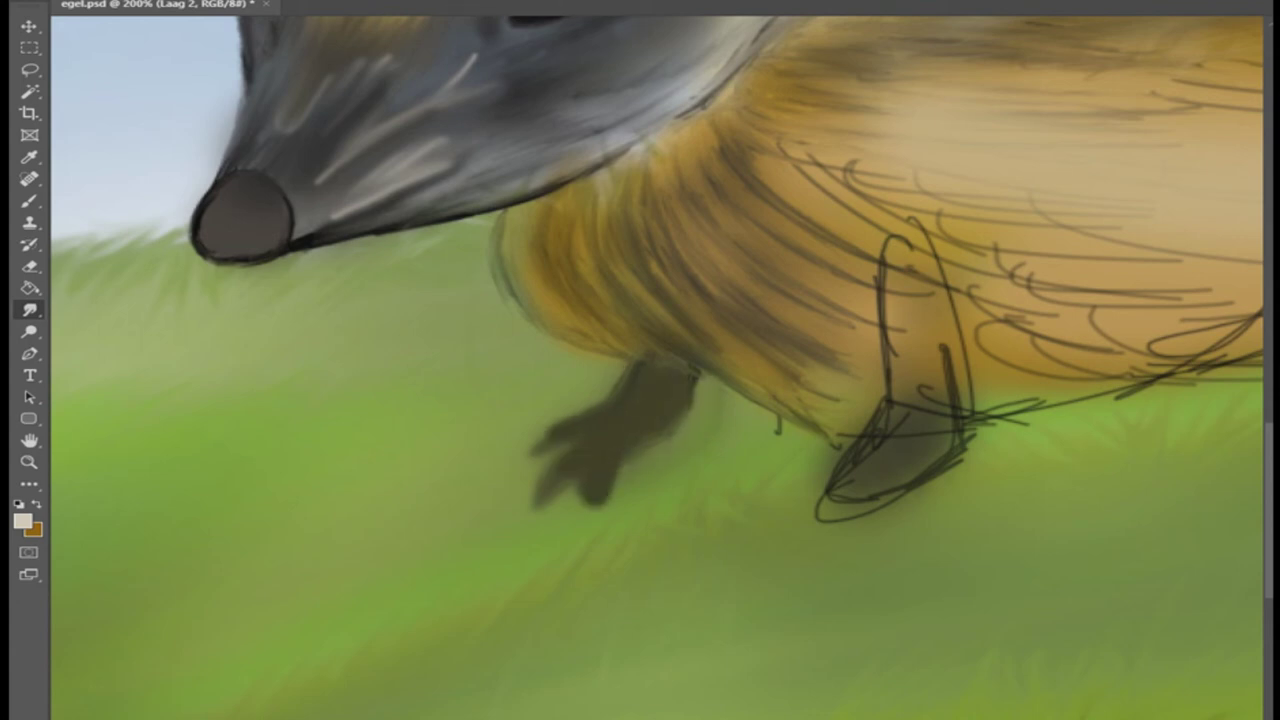
# Shape a dark clawed foot on the right leg and darken its outline
pyautogui.moveTo(852, 462); pyautogui.dragTo(778, 505)
pyautogui.moveTo(845, 470)
pyautogui.mouseDown()
pyautogui.moveTo(810, 518)
pyautogui.moveTo(820, 535)
pyautogui.mouseUp()
pyautogui.moveTo(892, 480); pyautogui.dragTo(862, 538)
pyautogui.moveTo(950, 420); pyautogui.dragTo(900, 495)
pyautogui.moveTo(890, 415); pyautogui.dragTo(845, 455)
# Smudge lighter fur into the top of the right leg and soften its outlines
pyautogui.click(30, 310)
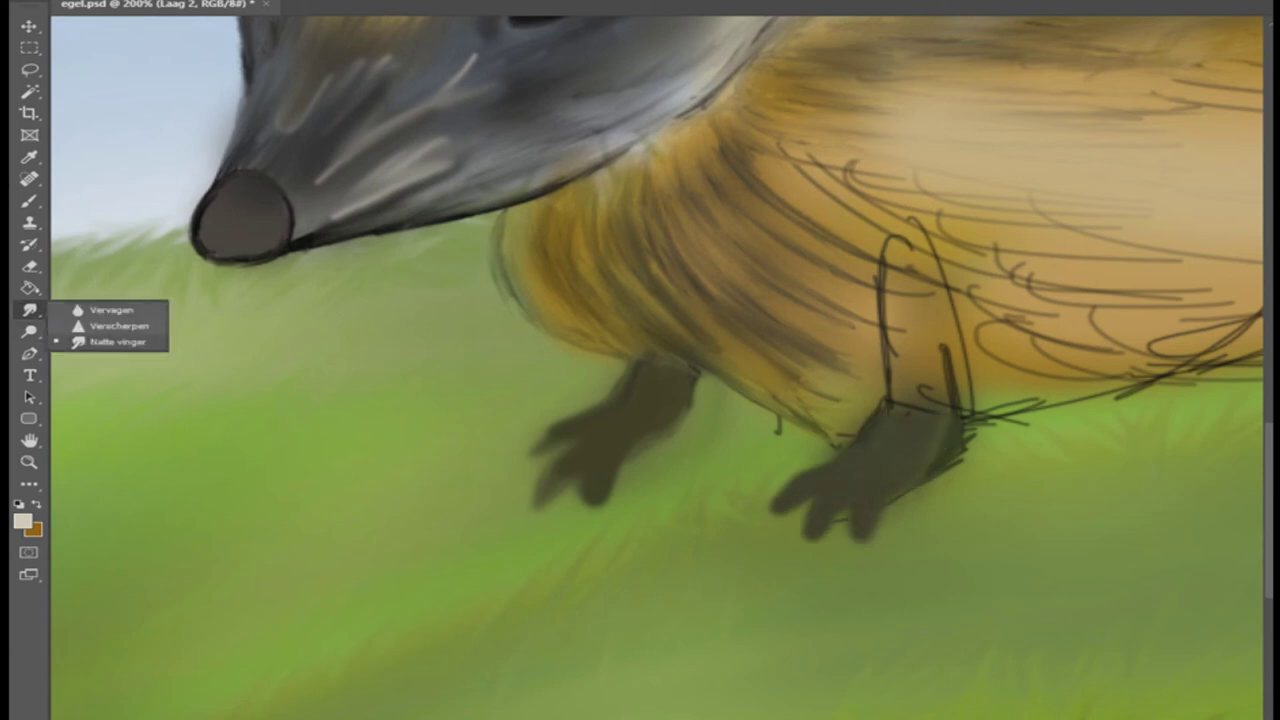
pyautogui.rightClick(170, 120)
pyautogui.press('Escape')
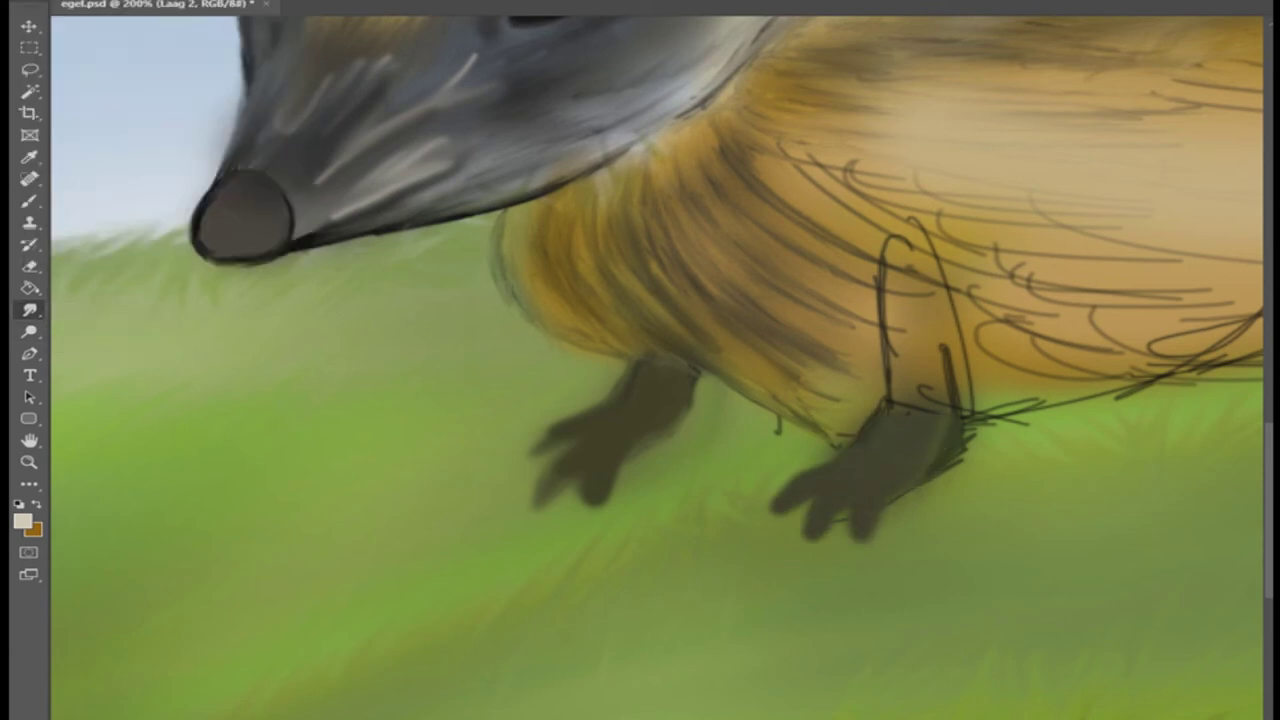
pyautogui.moveTo(903, 425)
pyautogui.mouseDown()
pyautogui.moveTo(903, 393)
pyautogui.moveTo(887, 397)
pyautogui.moveTo(913, 399)
pyautogui.mouseUp()
pyautogui.moveTo(920, 416)
pyautogui.mouseDown()
pyautogui.moveTo(921, 376)
pyautogui.moveTo(945, 356)
pyautogui.moveTo(876, 258)
pyautogui.mouseUp()
pyautogui.moveTo(884, 390); pyautogui.dragTo(870, 295)
pyautogui.moveTo(972, 430)
pyautogui.mouseDown()
pyautogui.moveTo(951, 376)
pyautogui.moveTo(957, 306)
pyautogui.moveTo(922, 272)
pyautogui.moveTo(916, 232)
pyautogui.mouseUp()
# Soften the right leg's outline and blend the belly edge, fur between legs and foot edge
pyautogui.moveTo(882, 276); pyautogui.dragTo(882, 252)
pyautogui.moveTo(888, 354); pyautogui.dragTo(870, 292)
pyautogui.moveTo(887, 402); pyautogui.dragTo(887, 374)
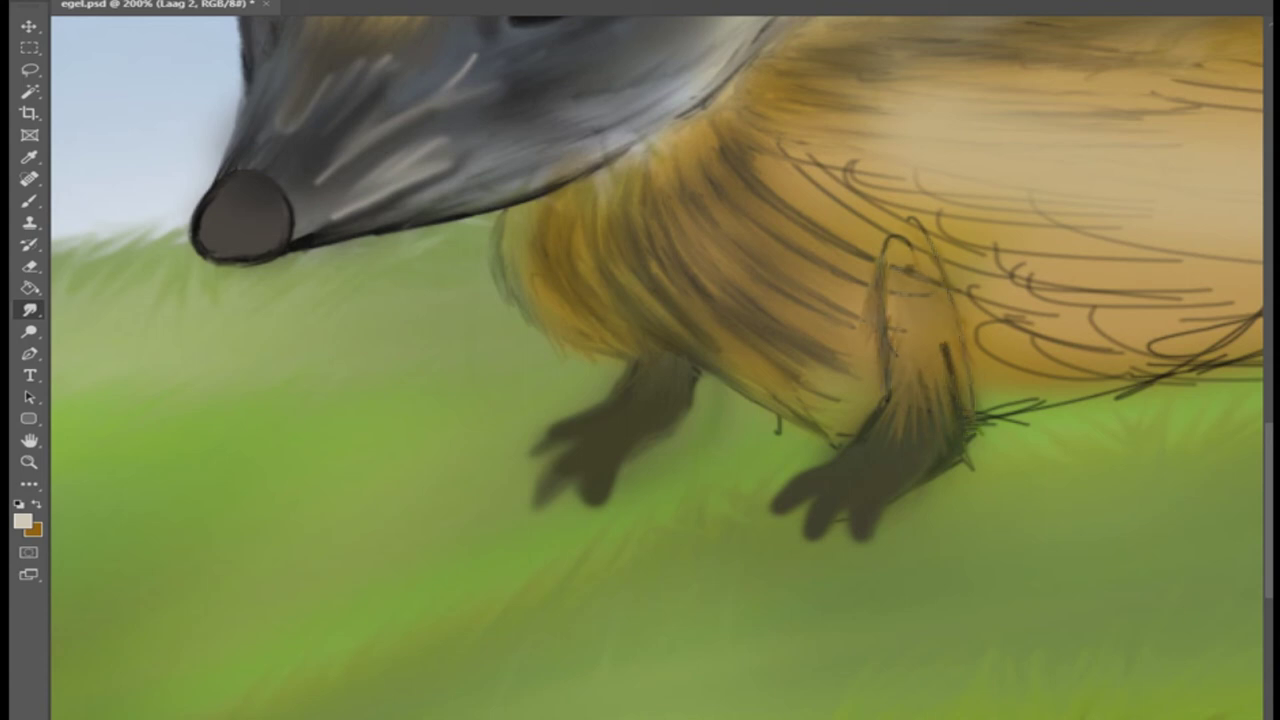
pyautogui.moveTo(786, 436); pyautogui.dragTo(778, 414)
pyautogui.moveTo(814, 432)
pyautogui.mouseDown()
pyautogui.moveTo(800, 410)
pyautogui.moveTo(828, 368)
pyautogui.mouseUp()
pyautogui.moveTo(644, 150); pyautogui.dragTo(680, 122)
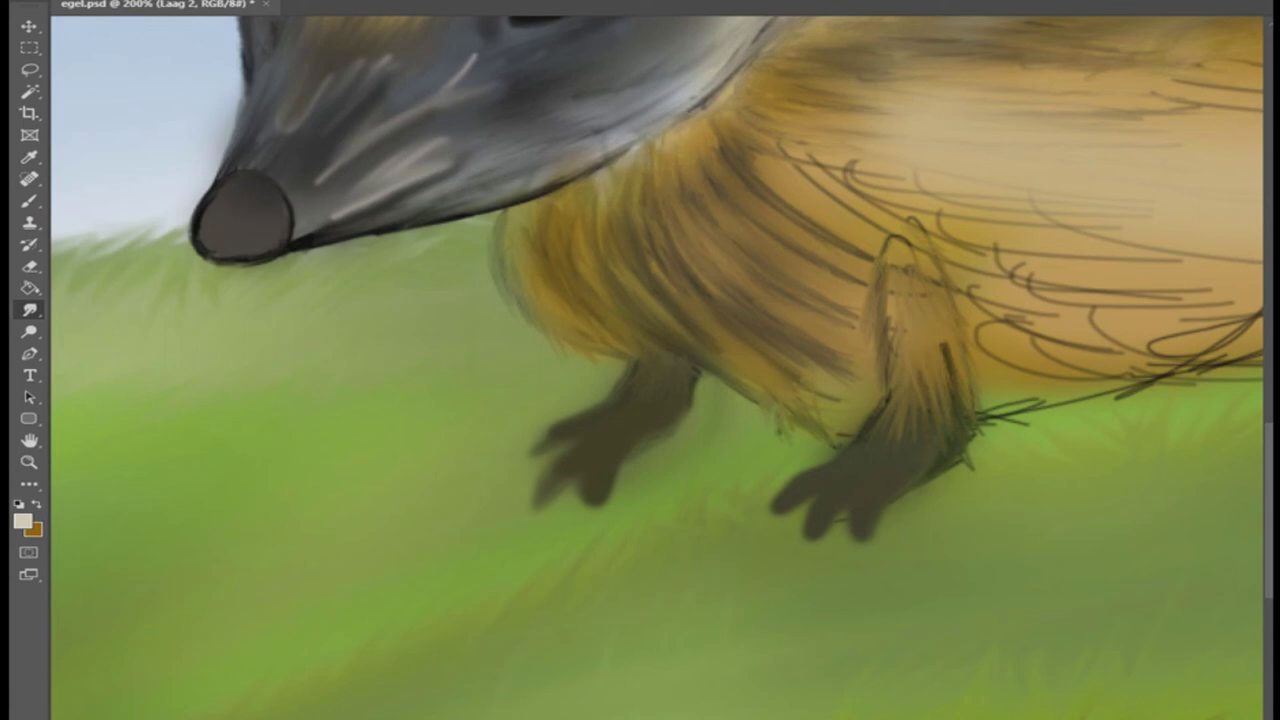
pyautogui.moveTo(905, 445); pyautogui.dragTo(887, 410)
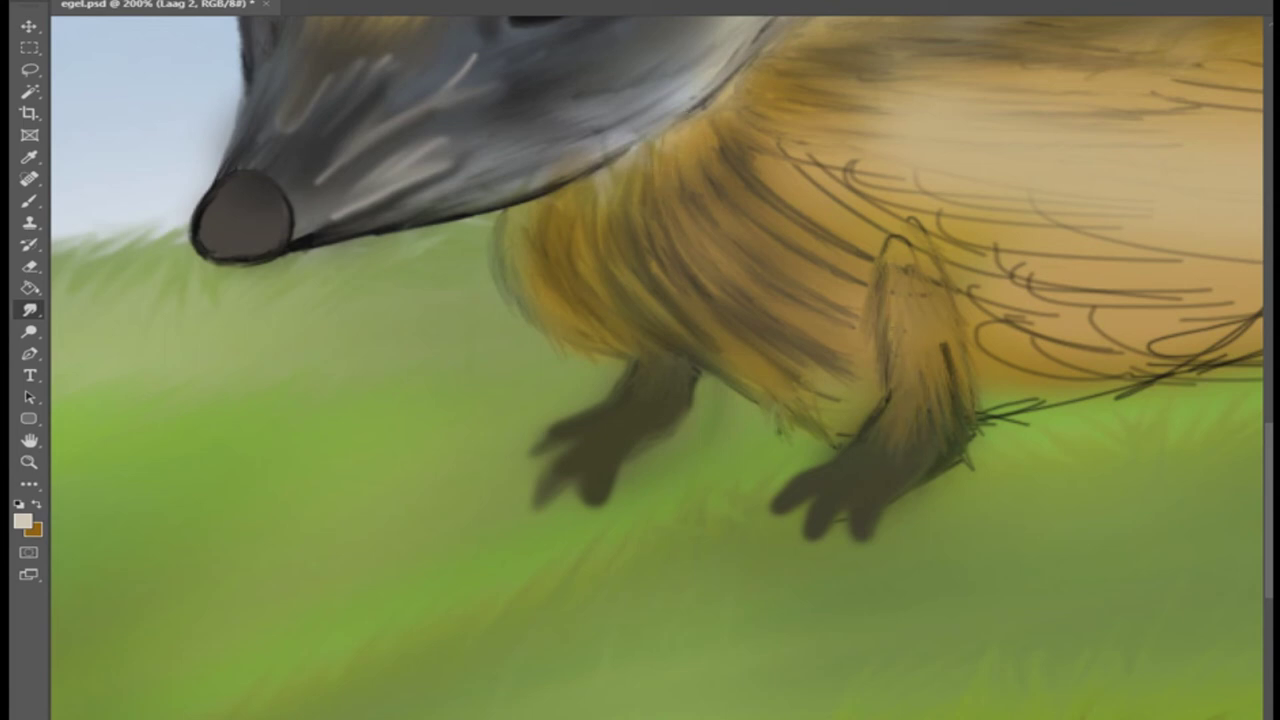
pyautogui.moveTo(750, 415)
pyautogui.mouseDown()
pyautogui.moveTo(720, 372)
pyautogui.moveTo(644, 354)
pyautogui.mouseUp()
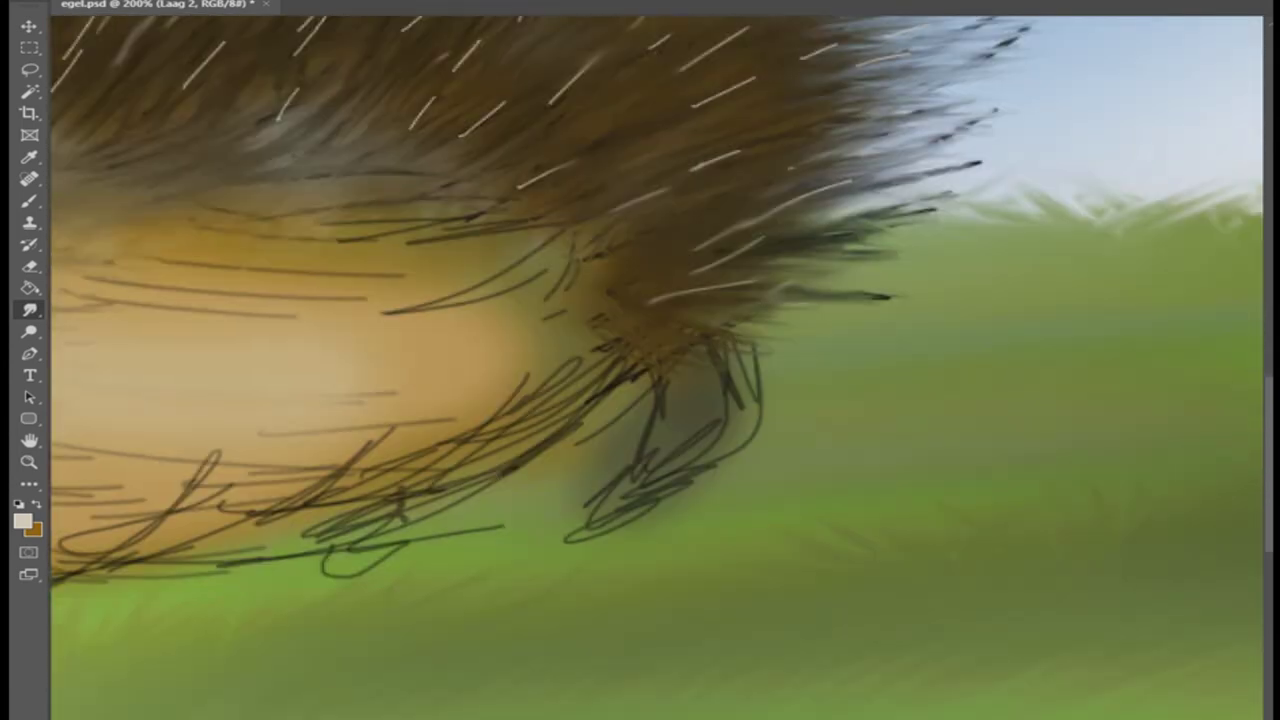
pyautogui.moveTo(610, 465); pyautogui.dragTo(555, 505)
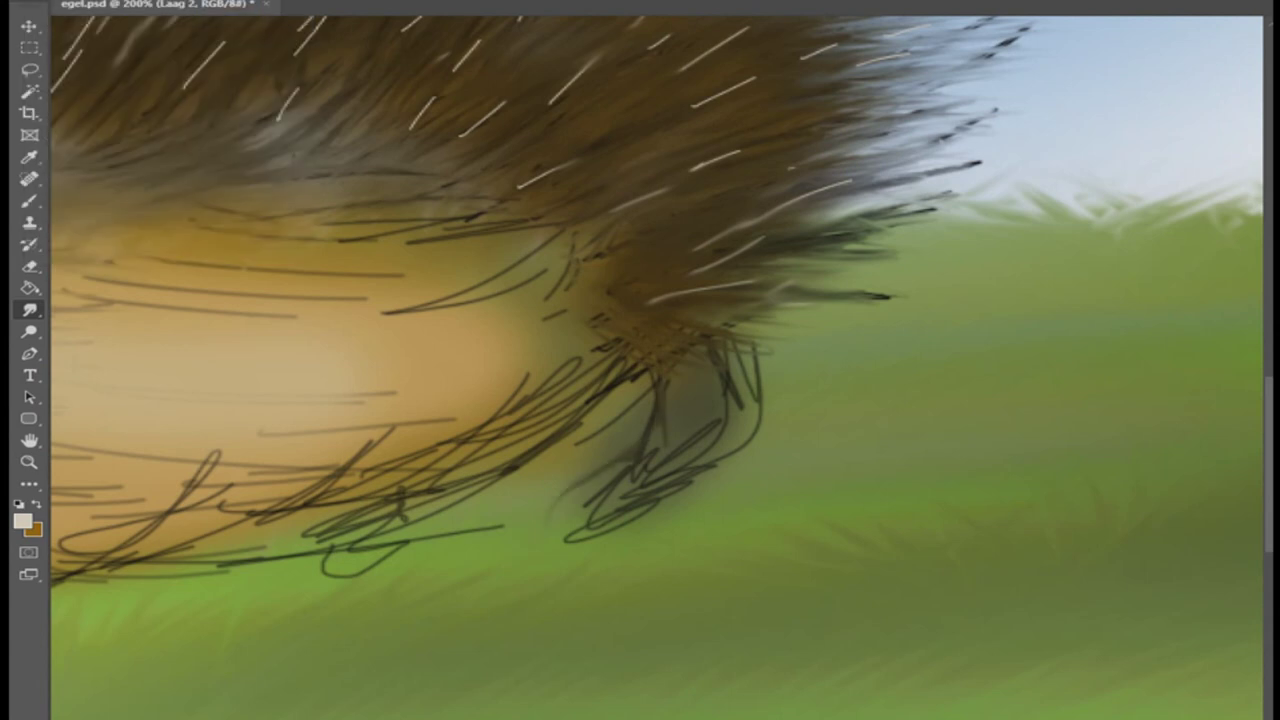
# Fill the left foot dark brown, add short fur strands and erase stray paint around it
pyautogui.moveTo(740, 365)
pyautogui.mouseDown()
pyautogui.moveTo(600, 505)
pyautogui.moveTo(540, 500)
pyautogui.moveTo(536, 518)
pyautogui.mouseUp()
pyautogui.press('Return')
pyautogui.moveTo(596, 484)
pyautogui.mouseDown()
pyautogui.moveTo(556, 506)
pyautogui.moveTo(565, 540)
pyautogui.mouseUp()
pyautogui.press('e')
pyautogui.moveTo(710, 470); pyautogui.dragTo(600, 530)
pyautogui.moveTo(760, 370)
pyautogui.mouseDown()
pyautogui.moveTo(705, 475)
pyautogui.moveTo(757, 430)
pyautogui.mouseUp()
pyautogui.moveTo(400, 500); pyautogui.dragTo(960, 365)
# Sample dark brown from the painting and paint the middle foot shape
pyautogui.press('i')
pyautogui.click(870, 425)
pyautogui.press('b')
pyautogui.moveTo(888, 408); pyautogui.dragTo(860, 442)
pyautogui.moveTo(910, 400)
pyautogui.mouseDown()
pyautogui.moveTo(850, 450)
pyautogui.moveTo(965, 400)
pyautogui.moveTo(870, 450)
pyautogui.moveTo(805, 450)
pyautogui.moveTo(840, 470)
pyautogui.mouseUp()
# Smudge the middle foot's edges into the fur, then zoom out to the whole hedgehog
pyautogui.press('r')
pyautogui.moveTo(872, 412)
pyautogui.mouseDown()
pyautogui.moveTo(826, 432)
pyautogui.moveTo(910, 446)
pyautogui.moveTo(930, 436)
pyautogui.mouseUp()
pyautogui.moveTo(970, 386); pyautogui.dragTo(938, 372)
pyautogui.moveTo(850, 416); pyautogui.dragTo(800, 434)
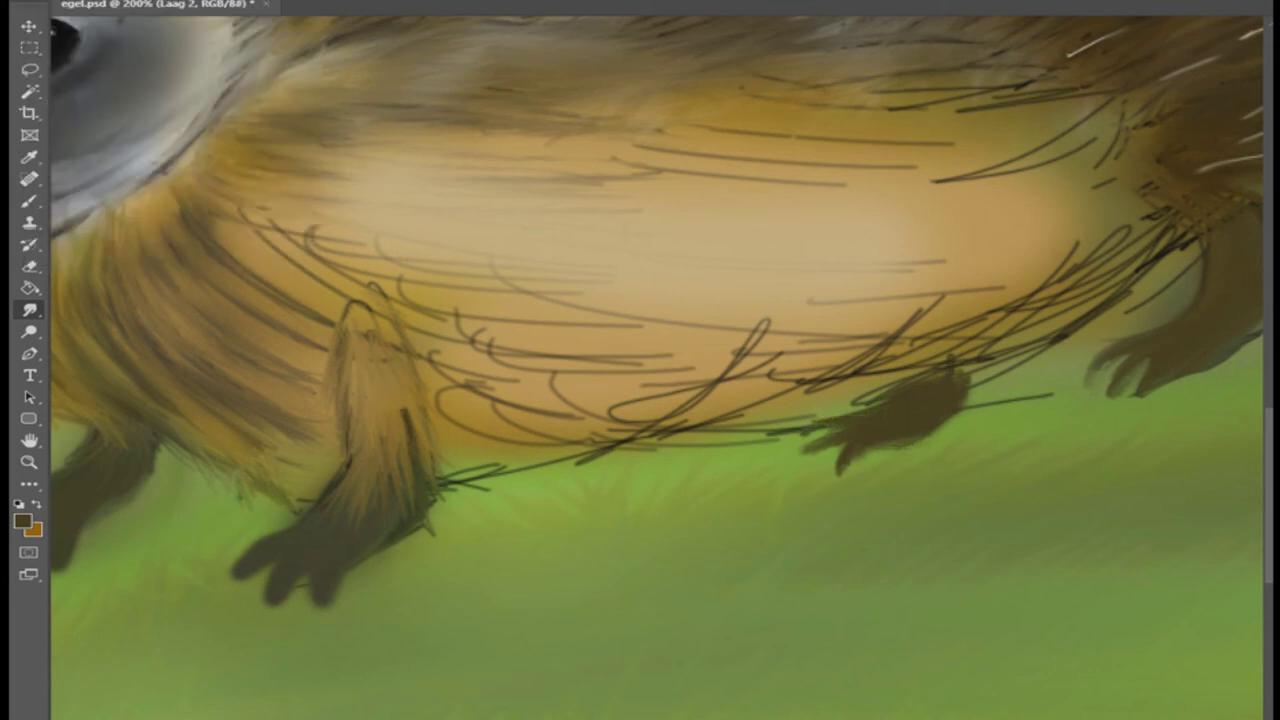
pyautogui.hotkey('ctrl', '-')
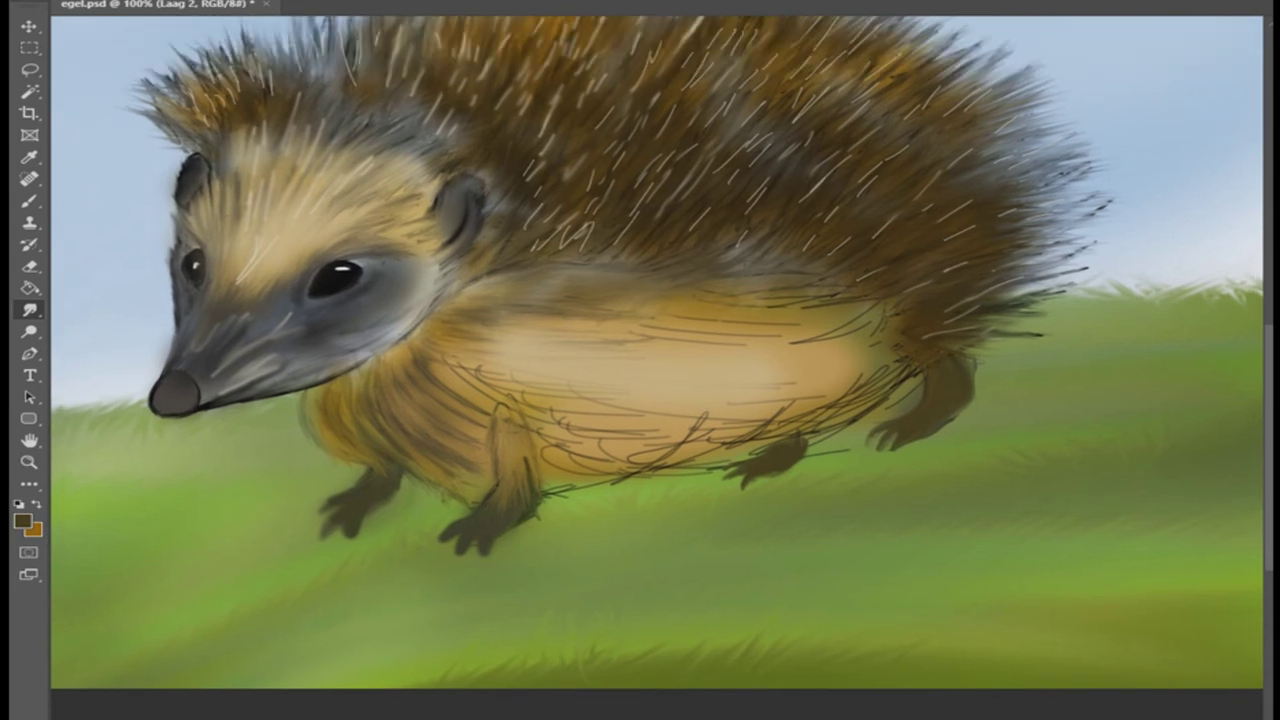
# Zoom in with a sampled dark brown and outline the left foot's toes and claws
pyautogui.press('b')
pyautogui.keyDown('alt'); pyautogui.click(793, 266); pyautogui.keyUp('alt')
pyautogui.hotkey('ctrl', '+')
pyautogui.hotkey('ctrl', '+')
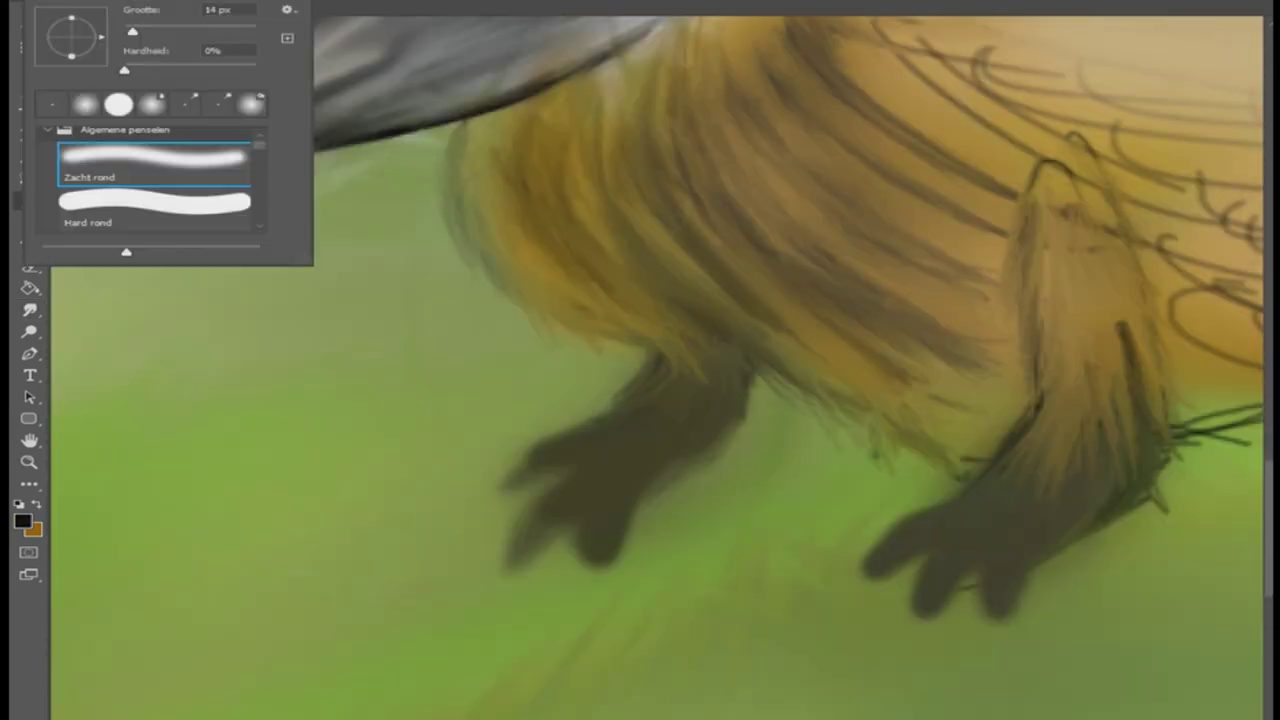
pyautogui.moveTo(620, 395); pyautogui.dragTo(486, 500)
pyautogui.moveTo(548, 467)
pyautogui.mouseDown()
pyautogui.moveTo(505, 488)
pyautogui.moveTo(504, 562)
pyautogui.mouseUp()
pyautogui.moveTo(570, 503); pyautogui.dragTo(529, 548)
pyautogui.moveTo(674, 476); pyautogui.dragTo(648, 490)
pyautogui.moveTo(734, 430); pyautogui.dragTo(650, 484)
# Sharpen the right foot's toes into dark pointed claws
pyautogui.moveTo(640, 400); pyautogui.dragTo(445, 290)
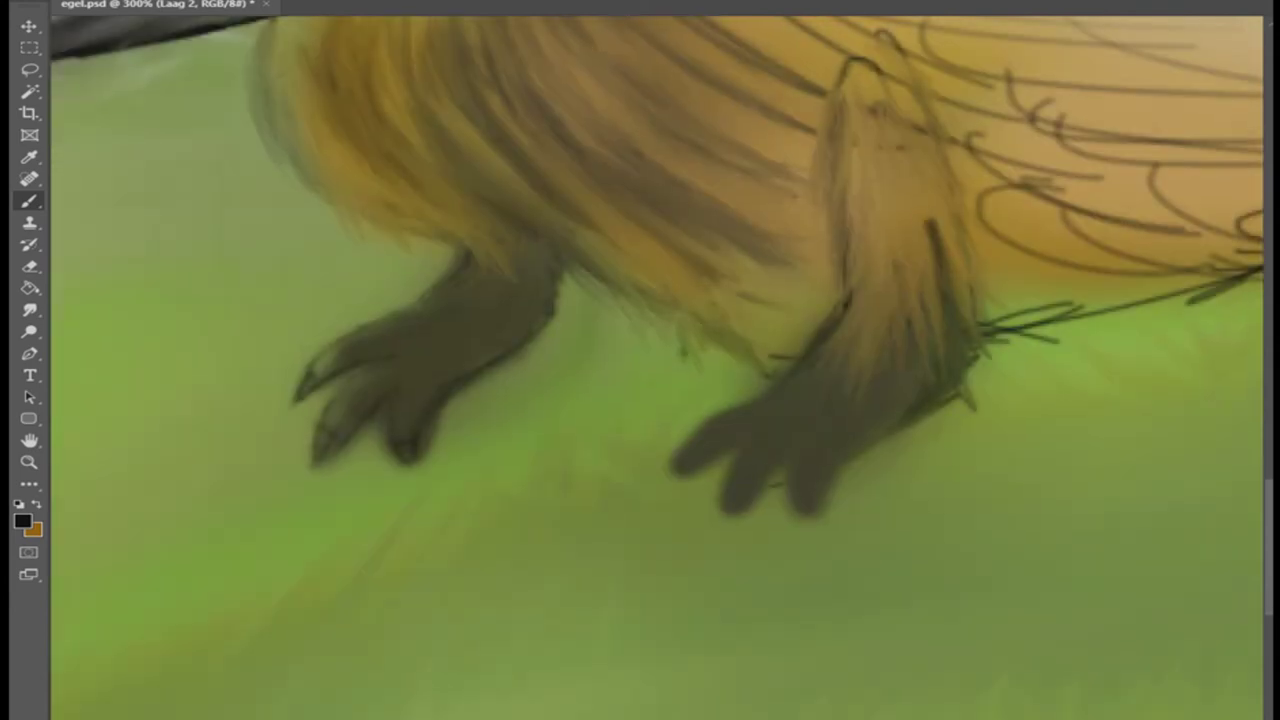
pyautogui.moveTo(690, 472); pyautogui.dragTo(652, 494)
pyautogui.moveTo(746, 500); pyautogui.dragTo(730, 536)
pyautogui.moveTo(766, 478); pyautogui.dragTo(752, 498)
pyautogui.moveTo(674, 470); pyautogui.dragTo(664, 490)
pyautogui.moveTo(800, 442); pyautogui.dragTo(816, 534)
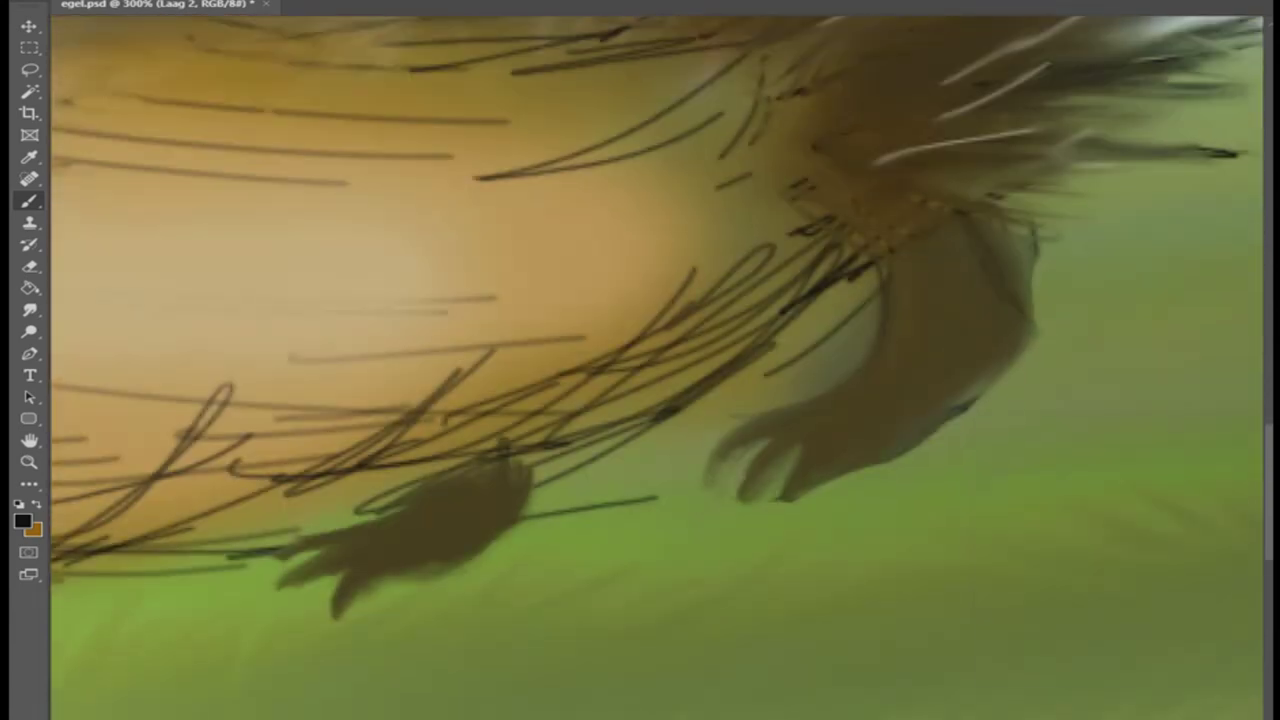
pyautogui.moveTo(832, 388)
pyautogui.mouseDown()
pyautogui.moveTo(726, 440)
pyautogui.moveTo(706, 478)
pyautogui.mouseUp()
pyautogui.moveTo(766, 444)
pyautogui.mouseDown()
pyautogui.moveTo(732, 514)
pyautogui.moveTo(782, 494)
pyautogui.moveTo(780, 512)
pyautogui.mouseUp()
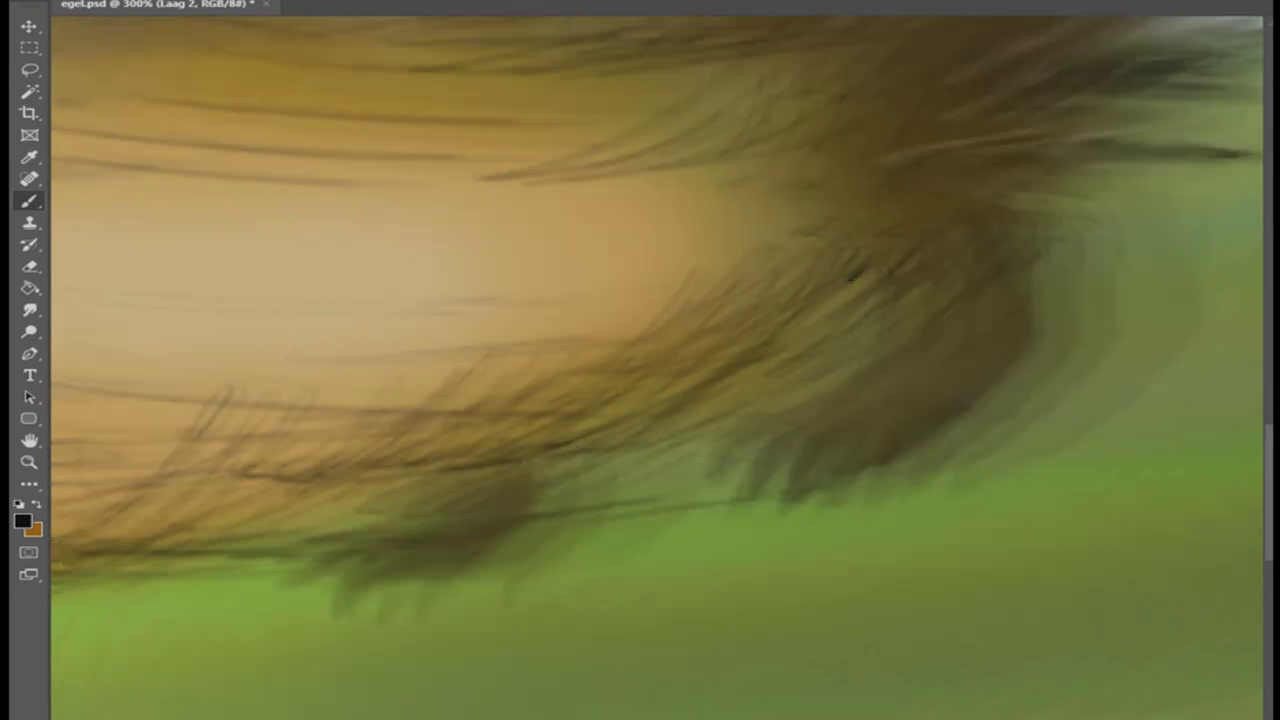
# Lengthen the middle foot's toes into claws, then return to a 100% view
pyautogui.moveTo(480, 330); pyautogui.dragTo(800, 320)
pyautogui.moveTo(700, 505)
pyautogui.mouseDown()
pyautogui.moveTo(612, 532)
pyautogui.moveTo(590, 558)
pyautogui.mouseUp()
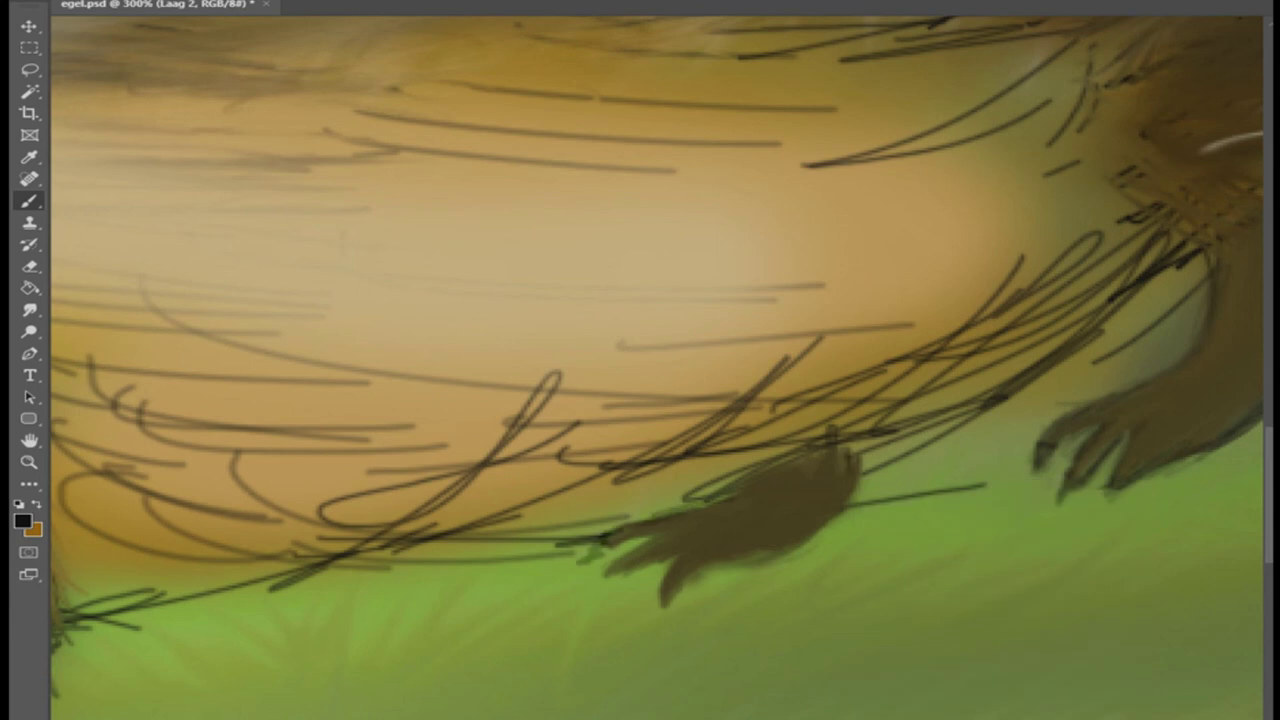
pyautogui.moveTo(670, 535); pyautogui.dragTo(606, 552)
pyautogui.moveTo(706, 548)
pyautogui.mouseDown()
pyautogui.moveTo(614, 572)
pyautogui.moveTo(664, 608)
pyautogui.moveTo(664, 590)
pyautogui.mouseUp()
pyautogui.moveTo(808, 534); pyautogui.dragTo(704, 576)
pyautogui.moveTo(850, 482); pyautogui.dragTo(748, 550)
pyautogui.moveTo(748, 558); pyautogui.dragTo(690, 582)
pyautogui.hotkey('ctrl', '0')
pyautogui.hotkey('ctrl', '1')
pyautogui.keyDown('alt'); pyautogui.click(345, 440); pyautogui.keyUp('alt')
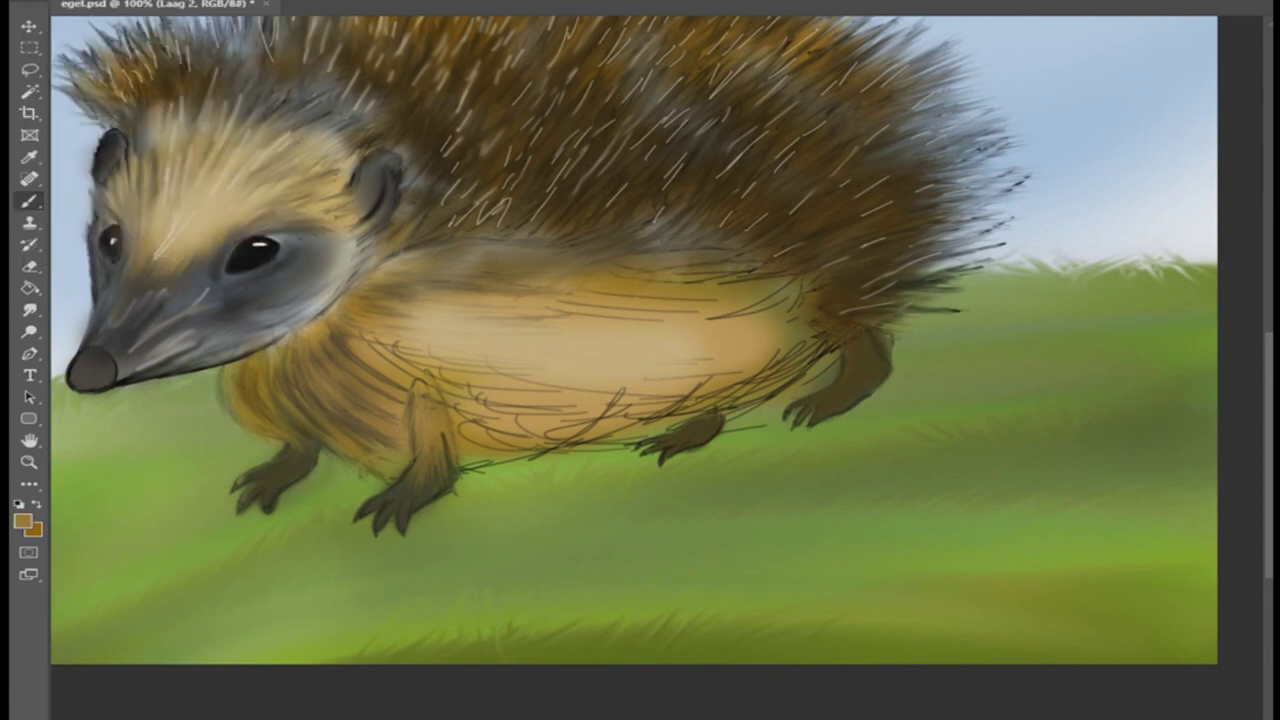
# Dodge the hind, rear and front legs to brighten them
pyautogui.press('o')
pyautogui.click(857, 349)
pyautogui.moveTo(698, 420); pyautogui.dragTo(708, 430)
pyautogui.moveTo(294, 450); pyautogui.dragTo(300, 458)
pyautogui.moveTo(425, 430); pyautogui.dragTo(420, 485)
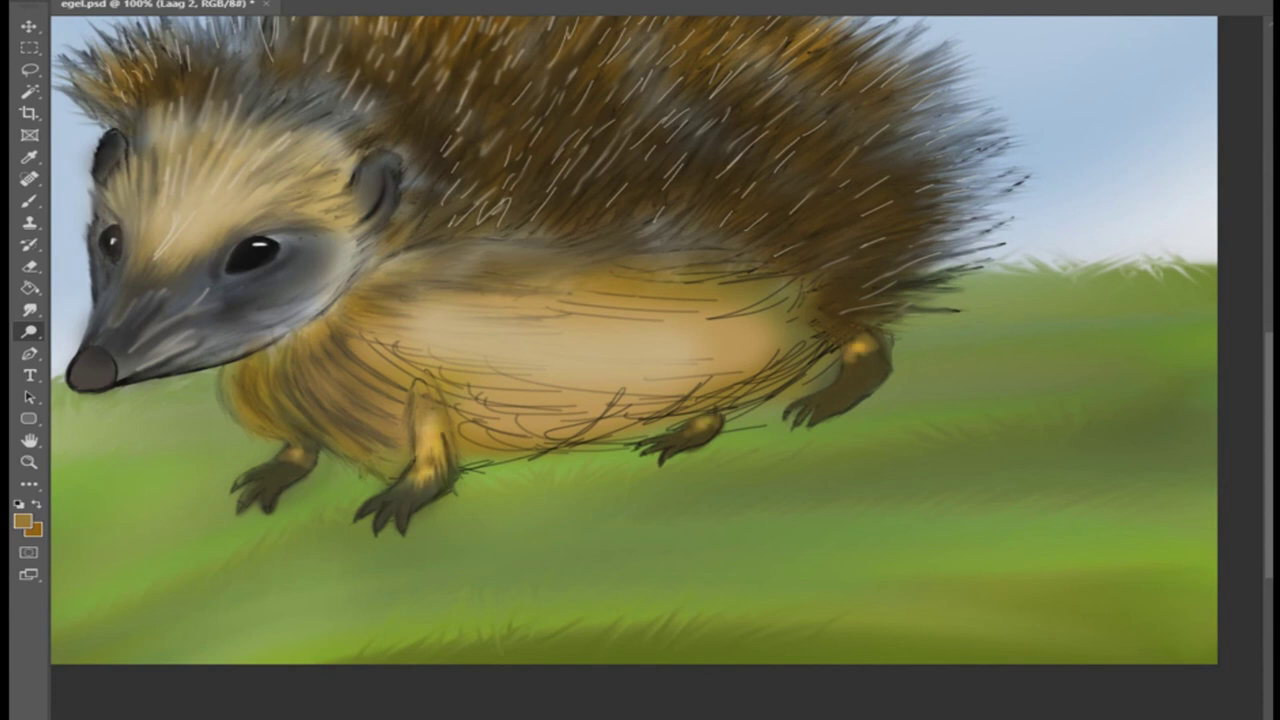
pyautogui.scroll(-2, 650, 400)
pyautogui.scroll(4, 650, 400)
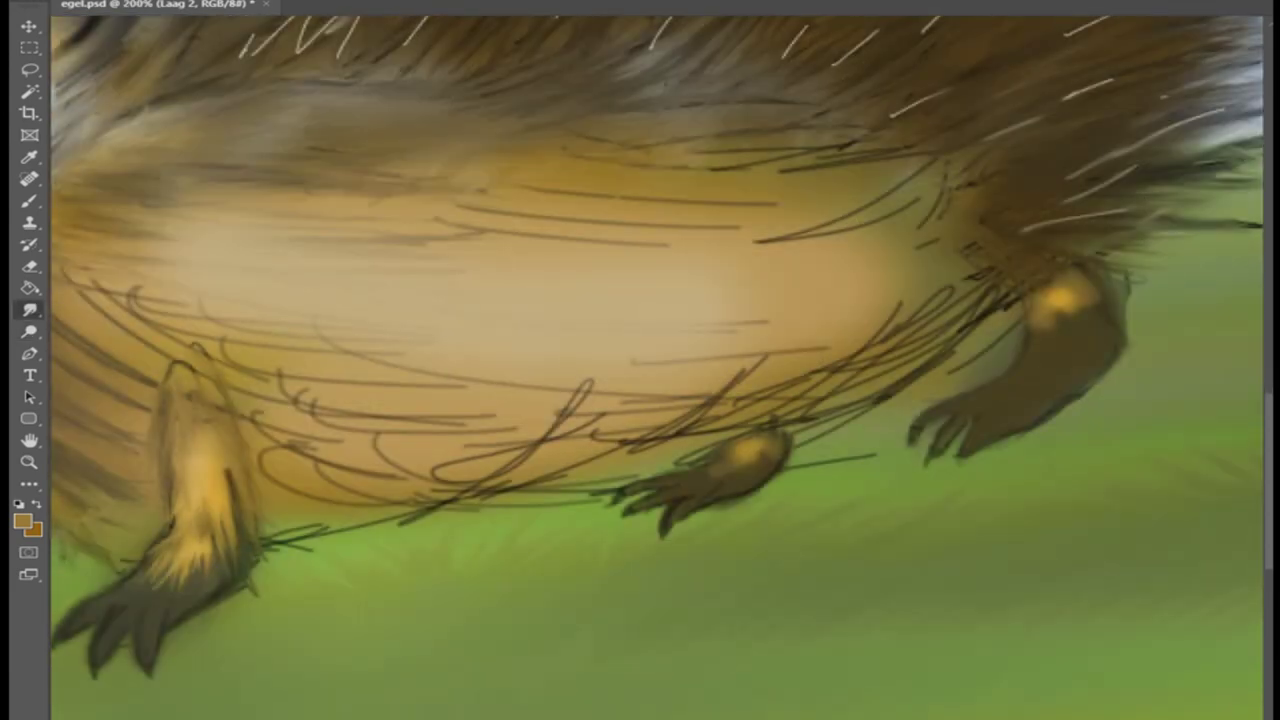
pyautogui.moveTo(220, 540); pyautogui.dragTo(940, 440)
# Paint a longer yellow highlight down the upper back leg
pyautogui.rightClick(40, 5)
pyautogui.press('Escape')
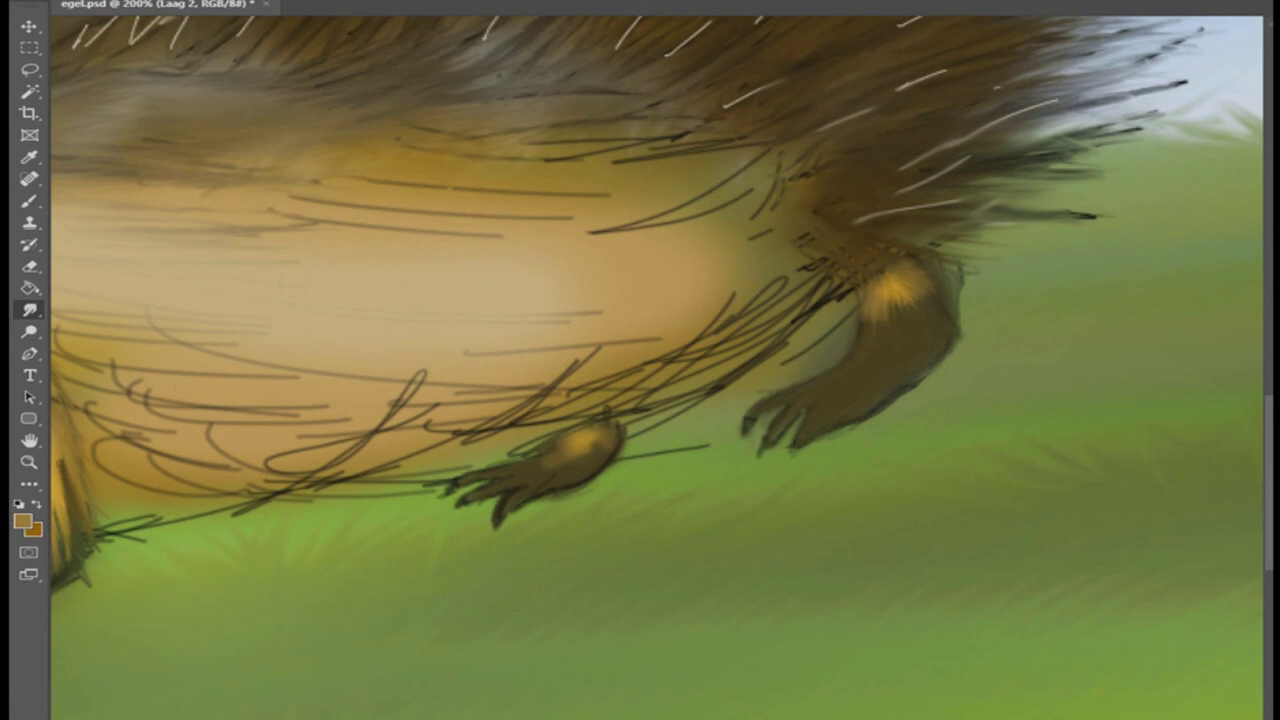
pyautogui.moveTo(897, 282); pyautogui.dragTo(888, 358)
pyautogui.press('o')
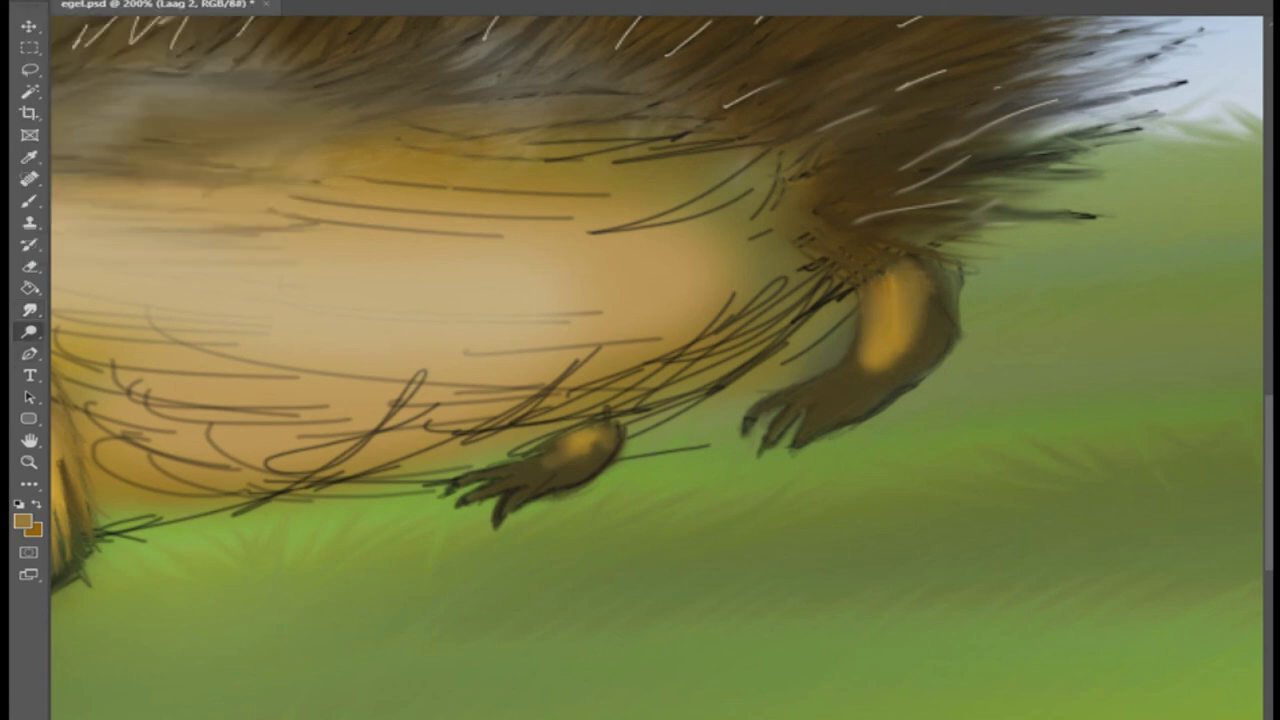
pyautogui.press('r')
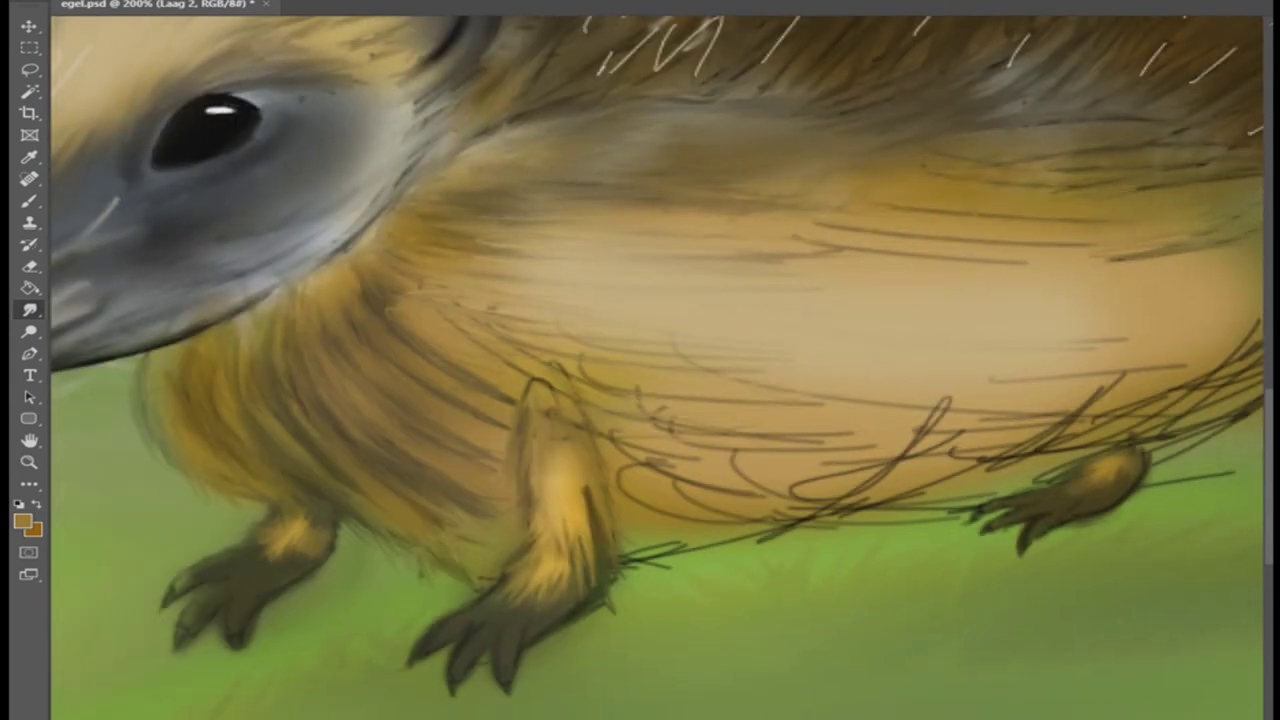
# Erase the sketch line below the belly and smudge the belly's lower edge
pyautogui.press('e')
pyautogui.moveTo(630, 565); pyautogui.dragTo(1235, 475)
pyautogui.press('r')
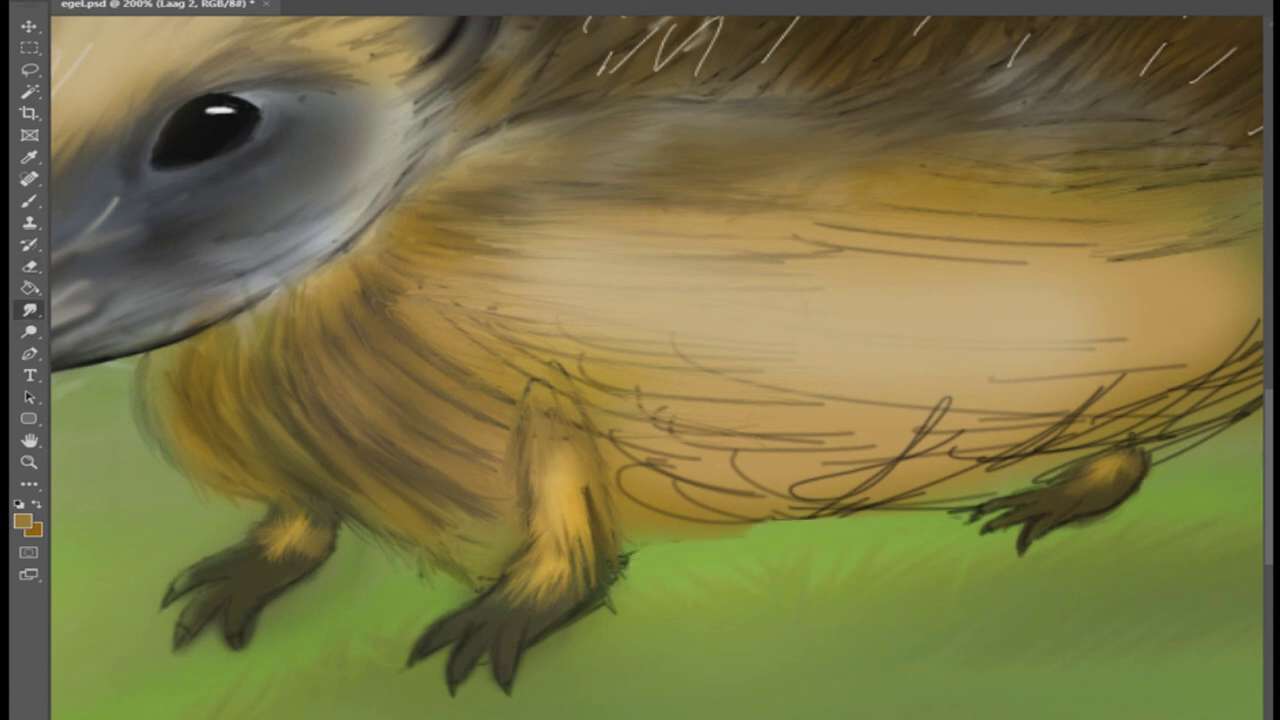
pyautogui.moveTo(730, 518)
pyautogui.mouseDown()
pyautogui.moveTo(770, 531)
pyautogui.moveTo(858, 507)
pyautogui.mouseUp()
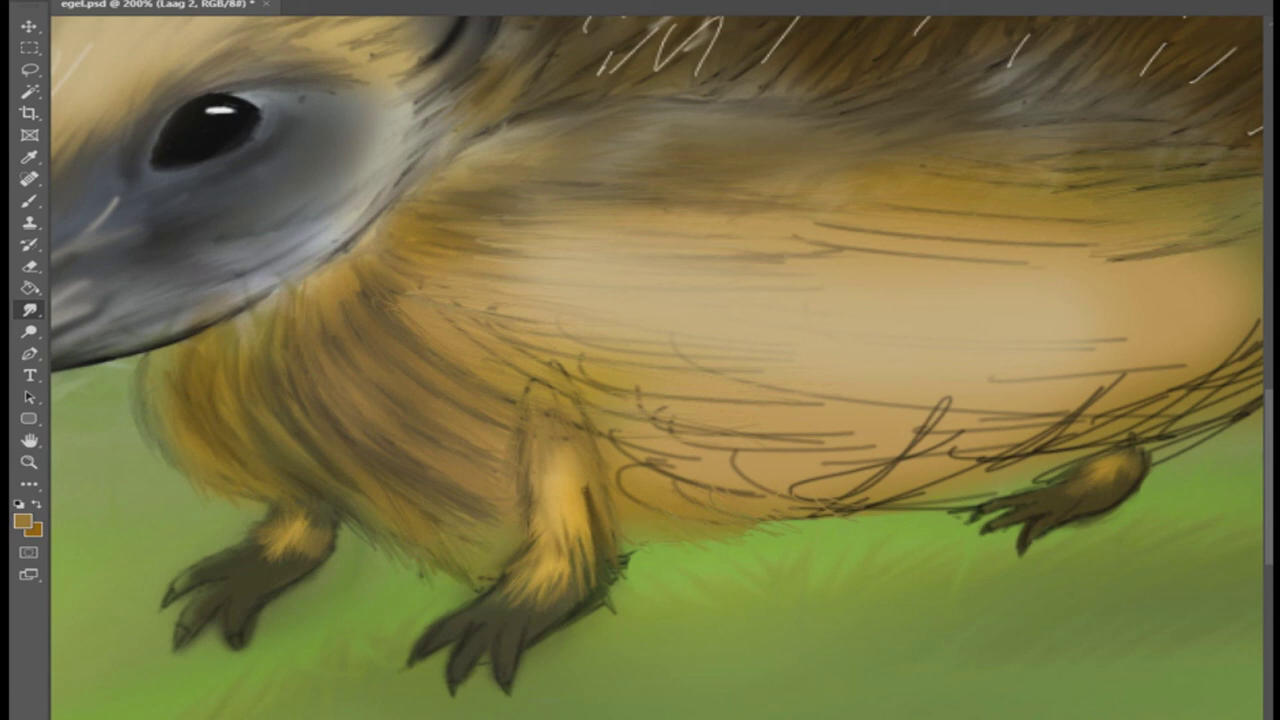
# Smudge the upper belly strokes, then duplicate the Laag 2 painting layer
pyautogui.moveTo(822, 248); pyautogui.dragTo(866, 250)
pyautogui.moveTo(696, 206); pyautogui.dragTo(738, 204)
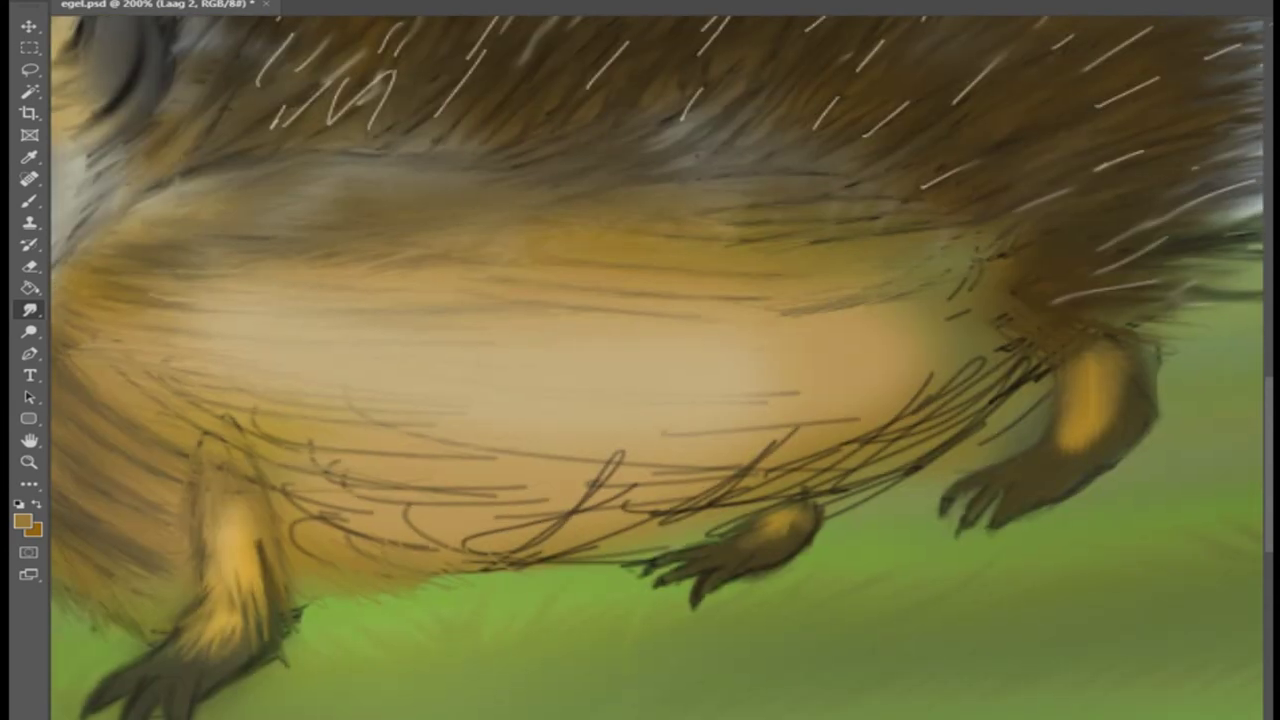
pyautogui.moveTo(776, 222); pyautogui.dragTo(812, 221)
pyautogui.moveTo(934, 446); pyautogui.dragTo(960, 424)
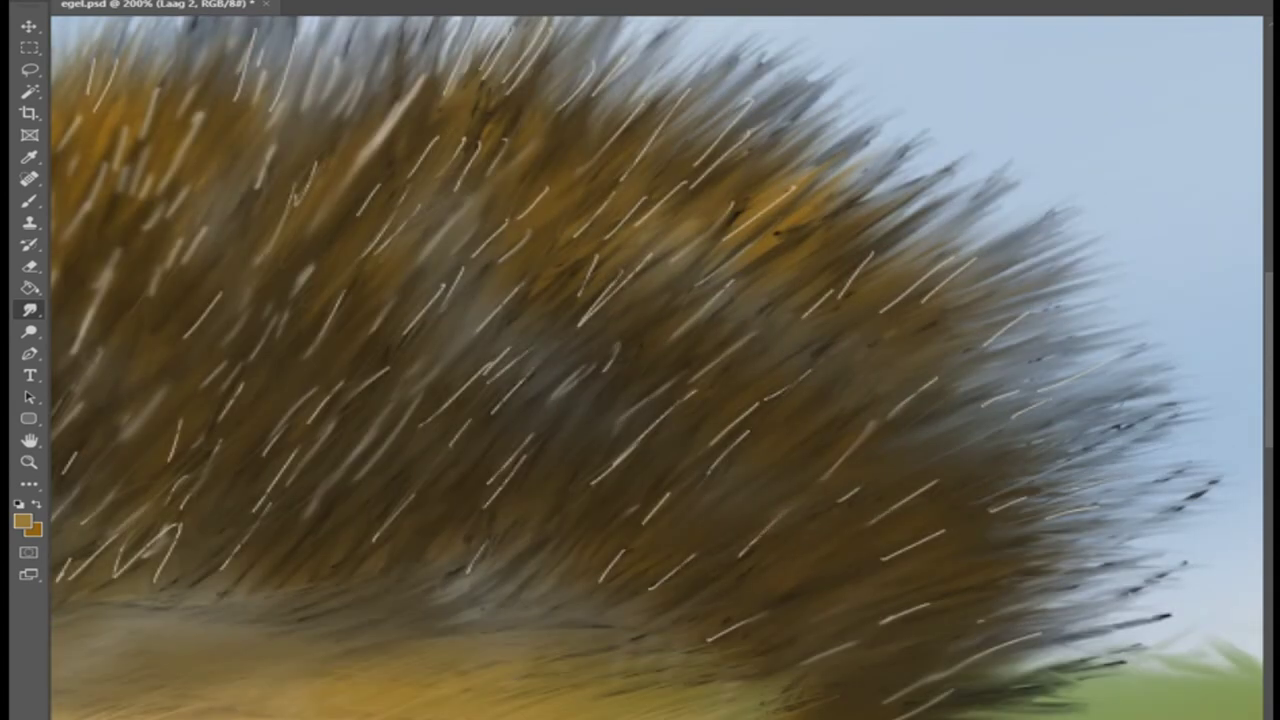
pyautogui.hotkey('ctrl', 'j')
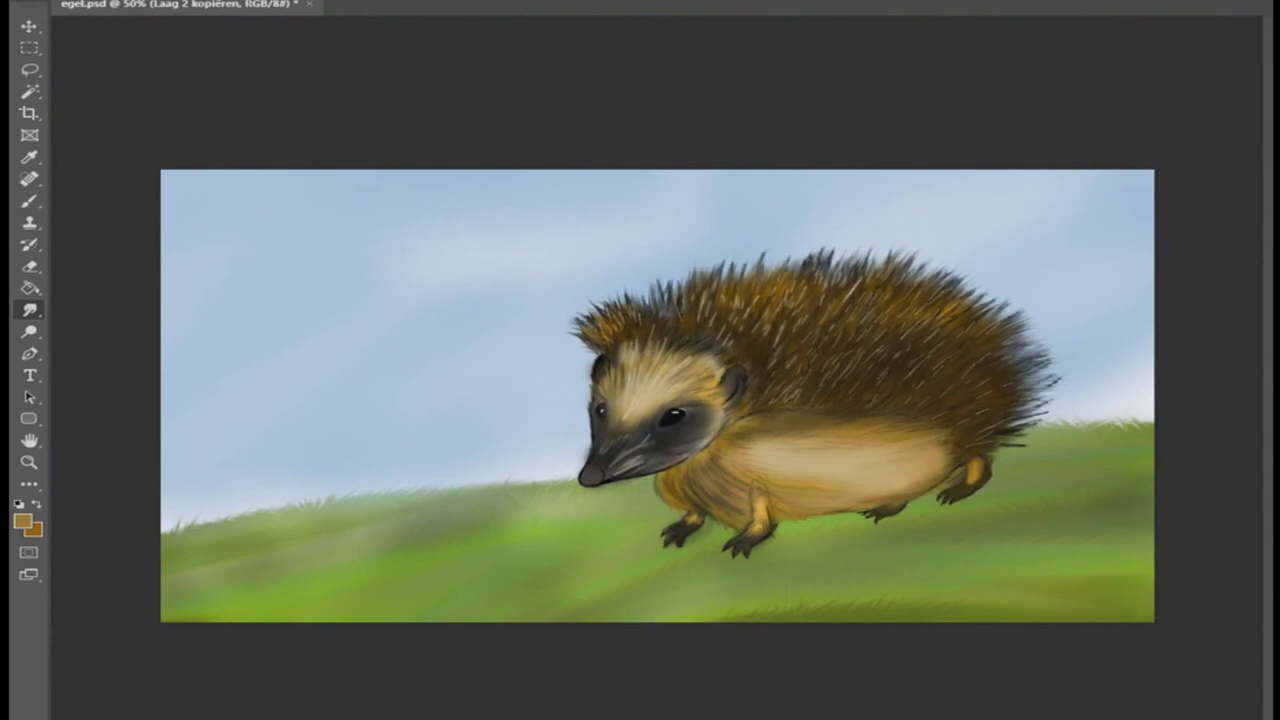
# Zoom in on the face and pick the Tegenhouden (Dodge) tool from its group
pyautogui.press('Escape')
pyautogui.press('o')
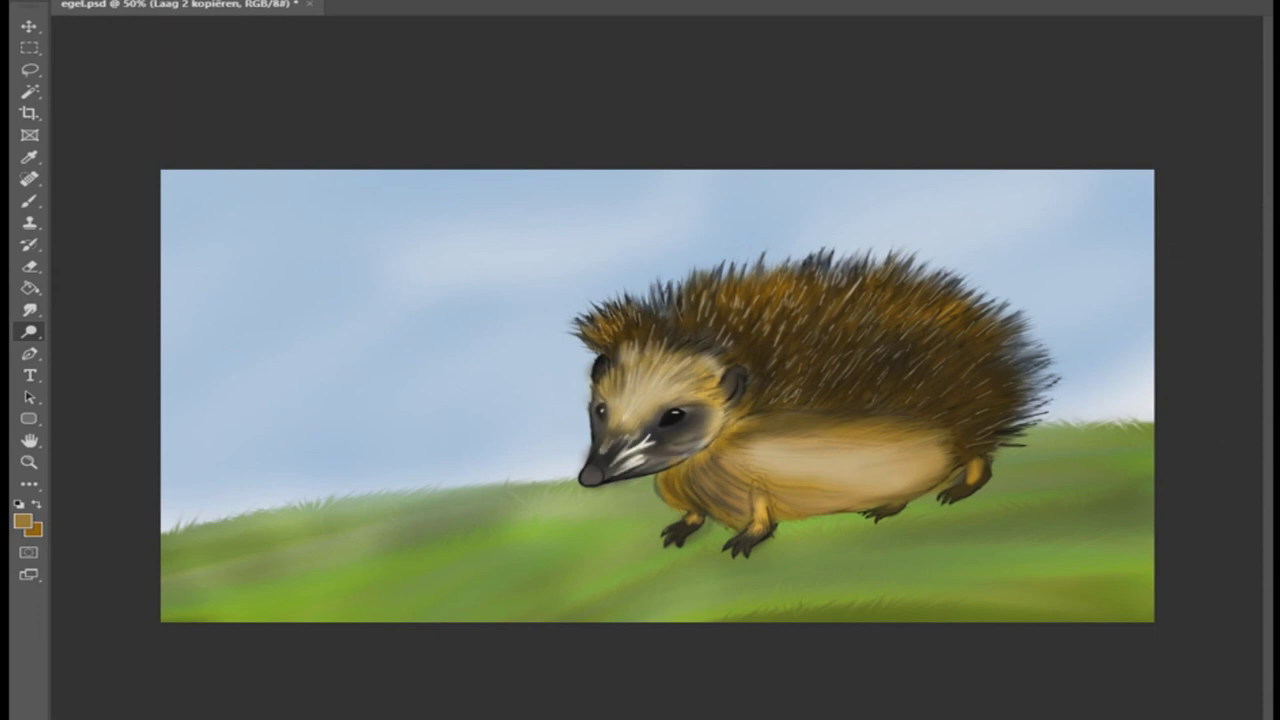
pyautogui.hotkey('ctrl', '+')
pyautogui.hotkey('ctrl', '+')
pyautogui.hotkey('ctrl', '+')
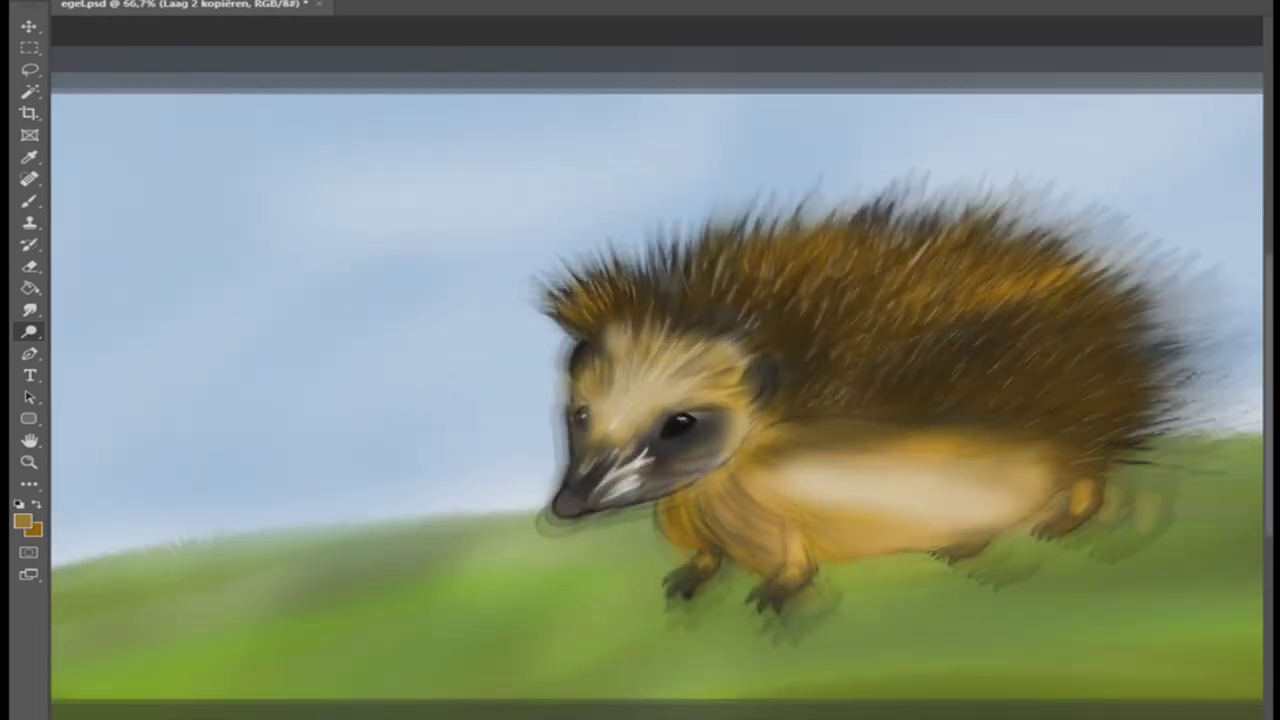
pyautogui.press('r')
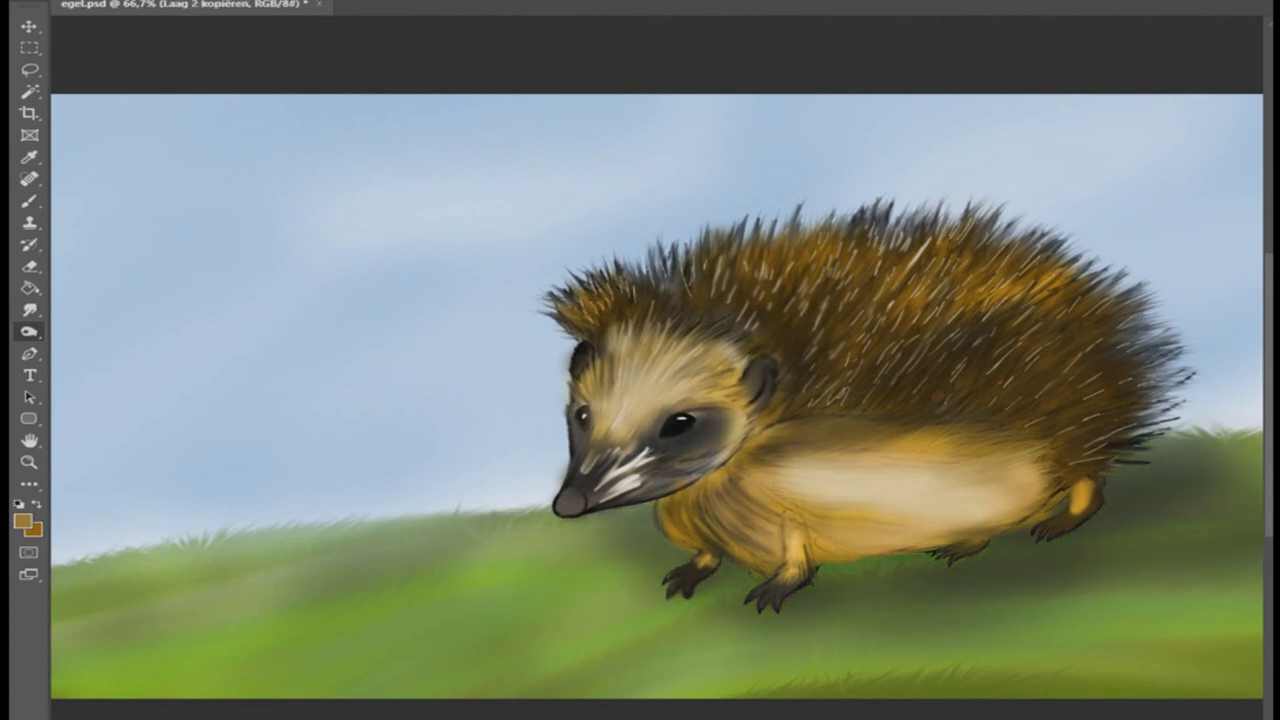
pyautogui.rightClick(29, 331)
pyautogui.click(115, 331)
# Lighten the head, spines, belly and front leg
pyautogui.moveTo(610, 325)
pyautogui.mouseDown()
pyautogui.moveTo(765, 330)
pyautogui.moveTo(750, 343)
pyautogui.mouseUp()
pyautogui.moveTo(780, 245)
pyautogui.mouseDown()
pyautogui.moveTo(965, 235)
pyautogui.moveTo(1055, 260)
pyautogui.mouseUp()
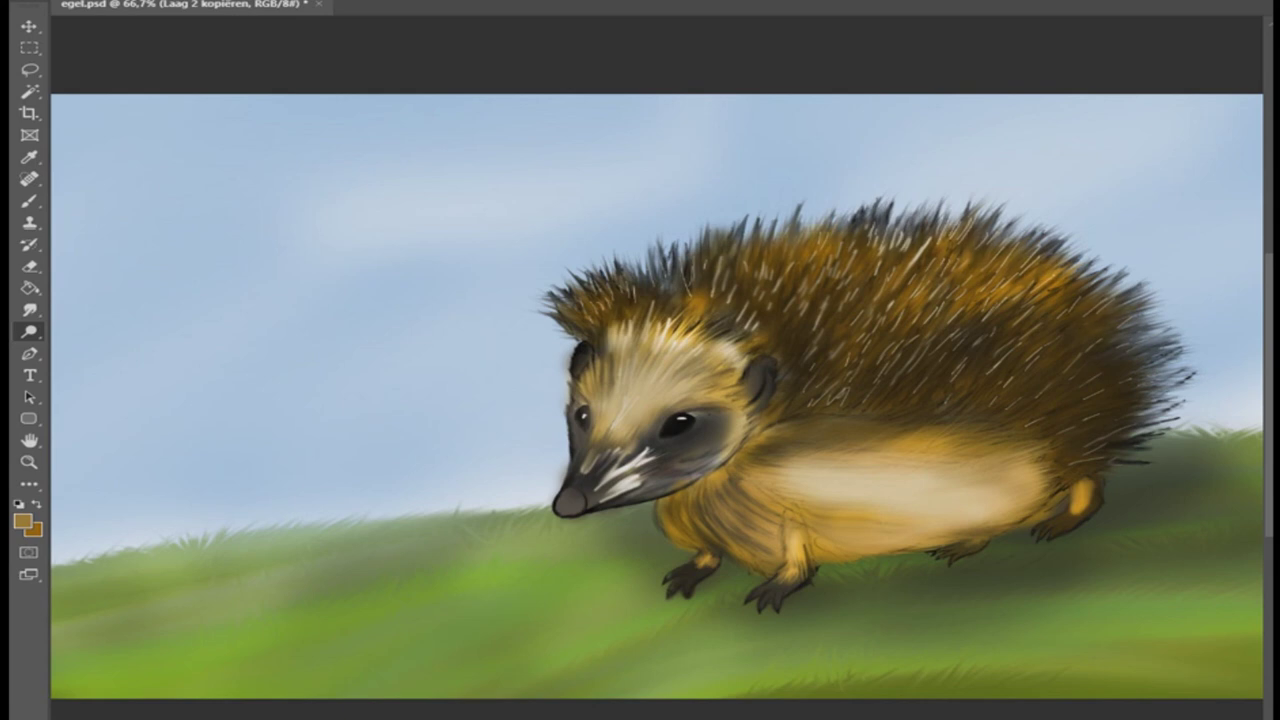
pyautogui.moveTo(1030, 480); pyautogui.dragTo(1090, 500)
pyautogui.moveTo(885, 500); pyautogui.dragTo(1000, 515)
pyautogui.moveTo(675, 530); pyautogui.dragTo(750, 505)
# Check the foreground colour, zoom out and save the painting as egel.psd
pyautogui.press('b')
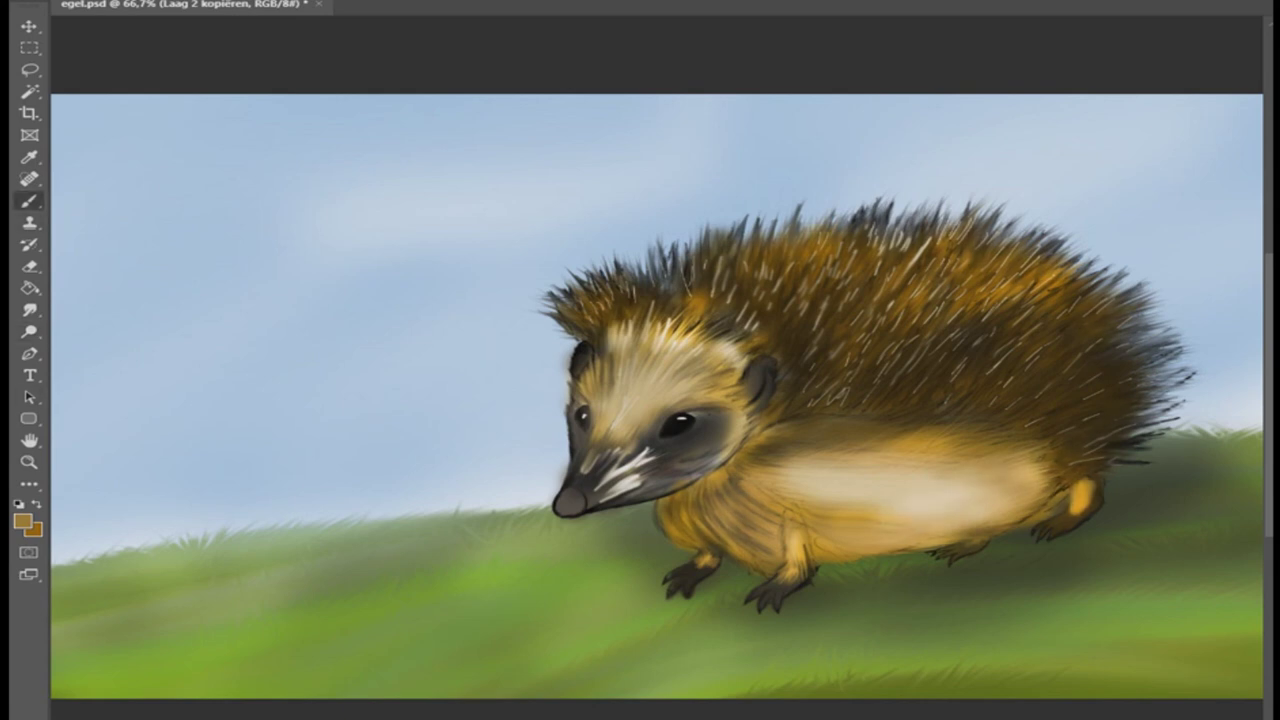
pyautogui.click(21, 519)
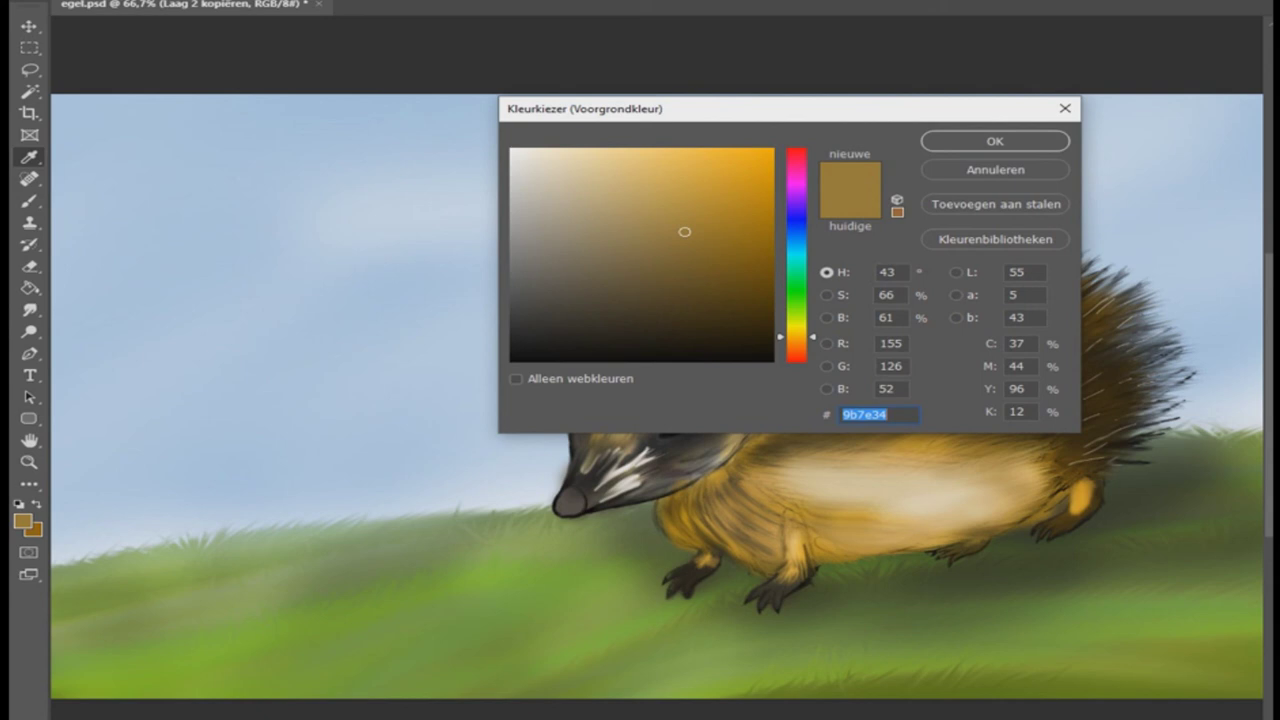
pyautogui.press('Return')
pyautogui.hotkey('ctrl', '-')
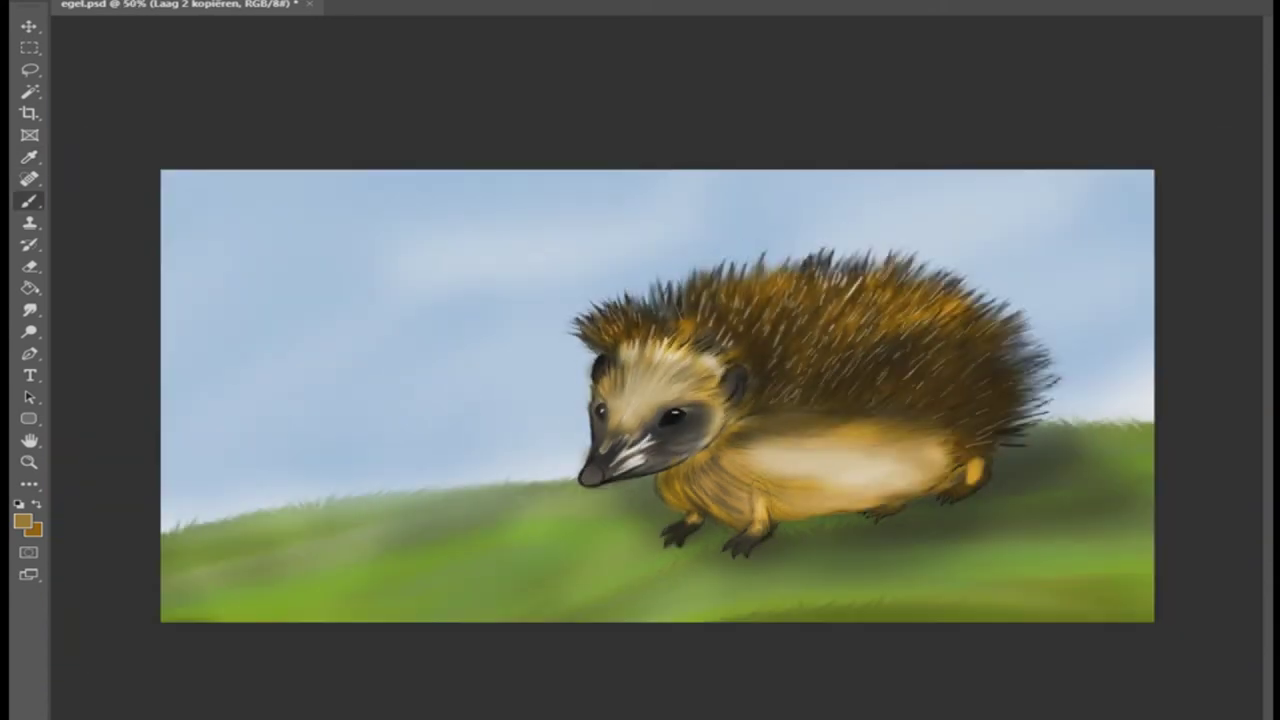
pyautogui.click(90, 131)
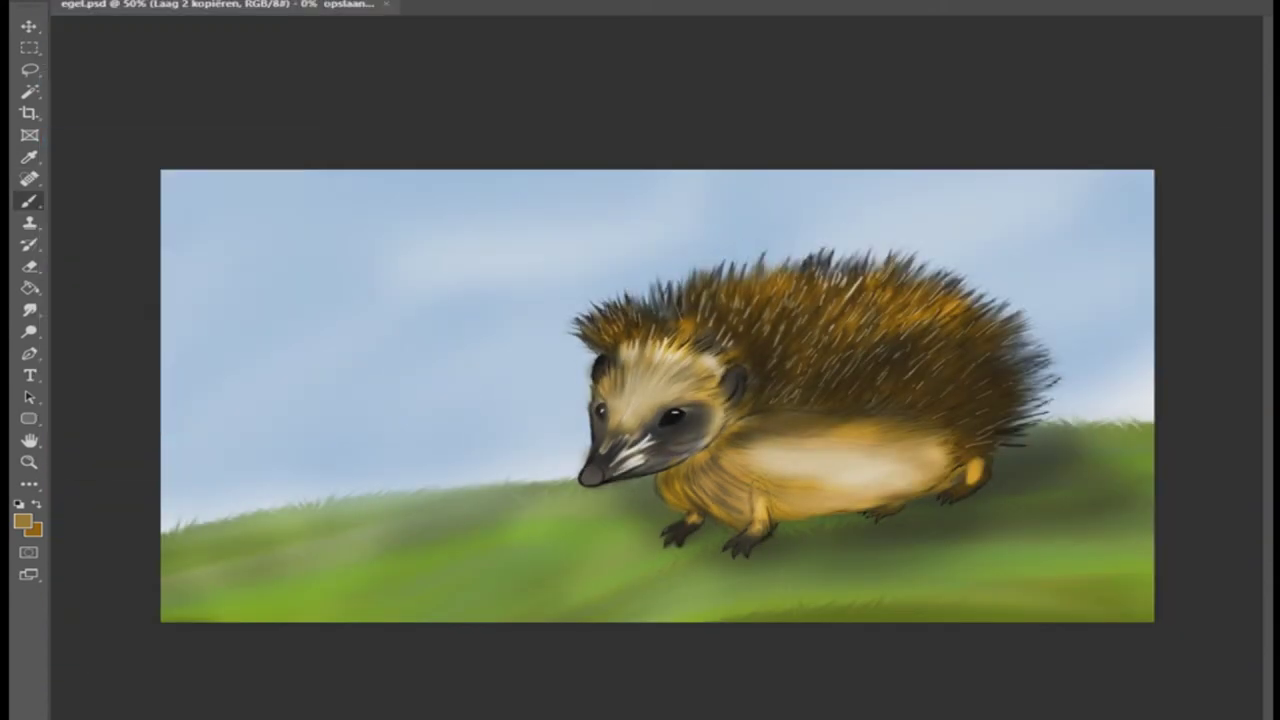